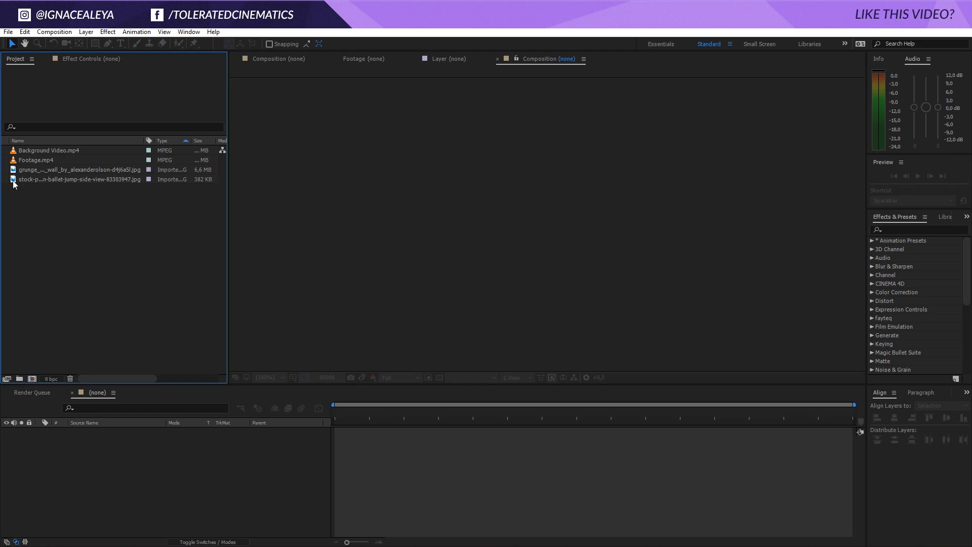
# Preview the source files: background video, green-screen footage, grunge crack wall texture and skeleton photo.
pyautogui.click(38, 161)
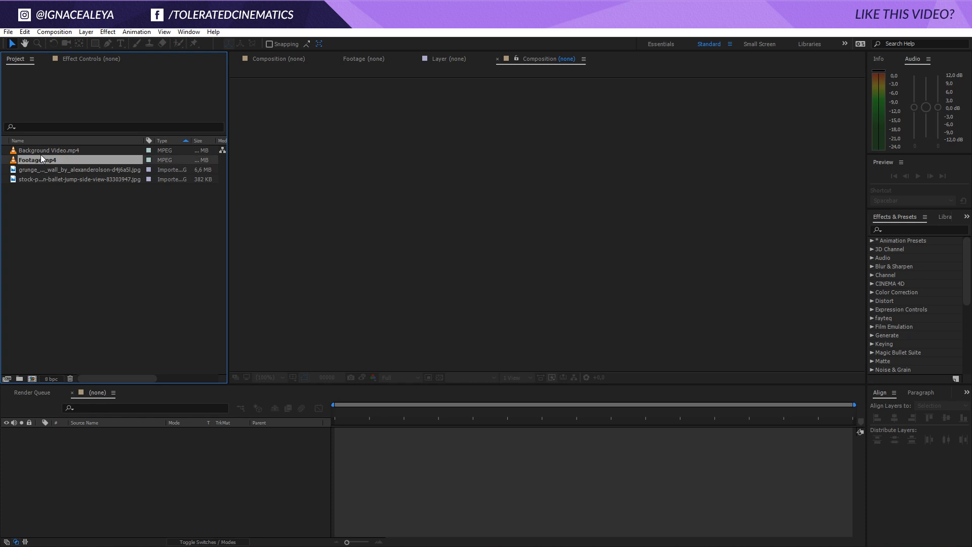
pyautogui.doubleClick(41, 152)
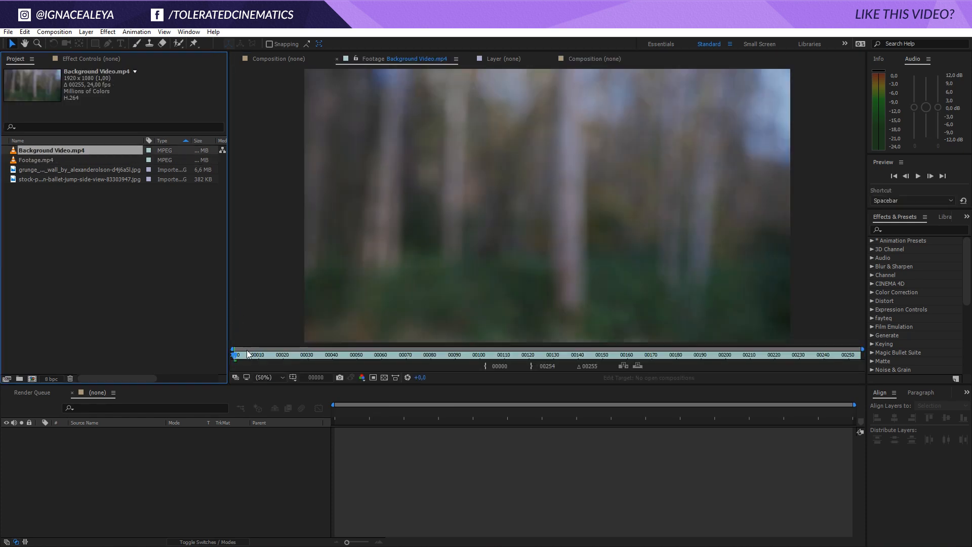
pyautogui.doubleClick(32, 160)
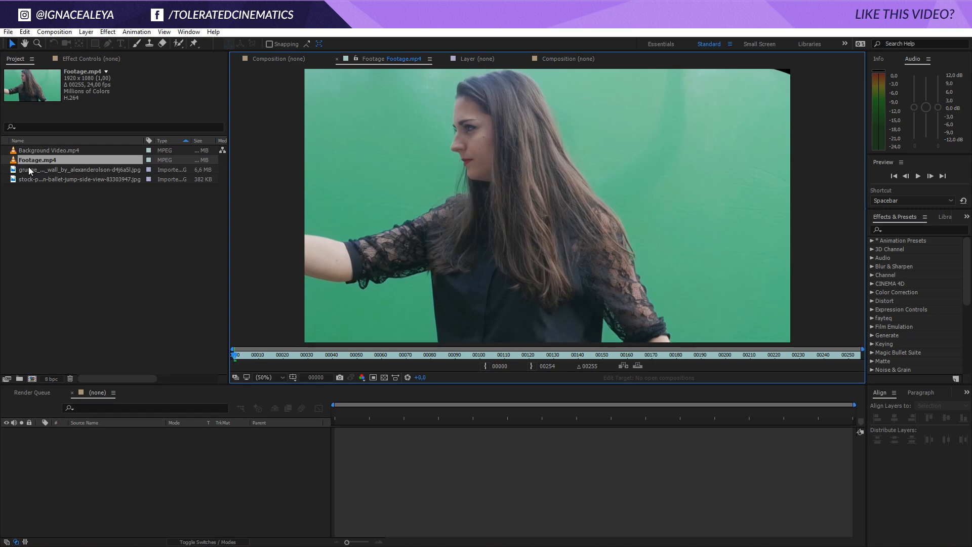
pyautogui.doubleClick(32, 170)
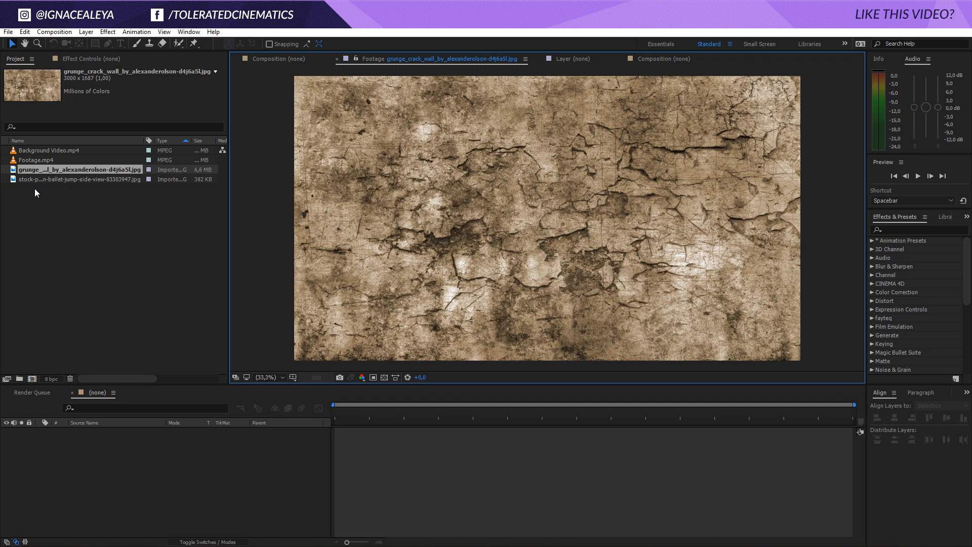
pyautogui.doubleClick(54, 177)
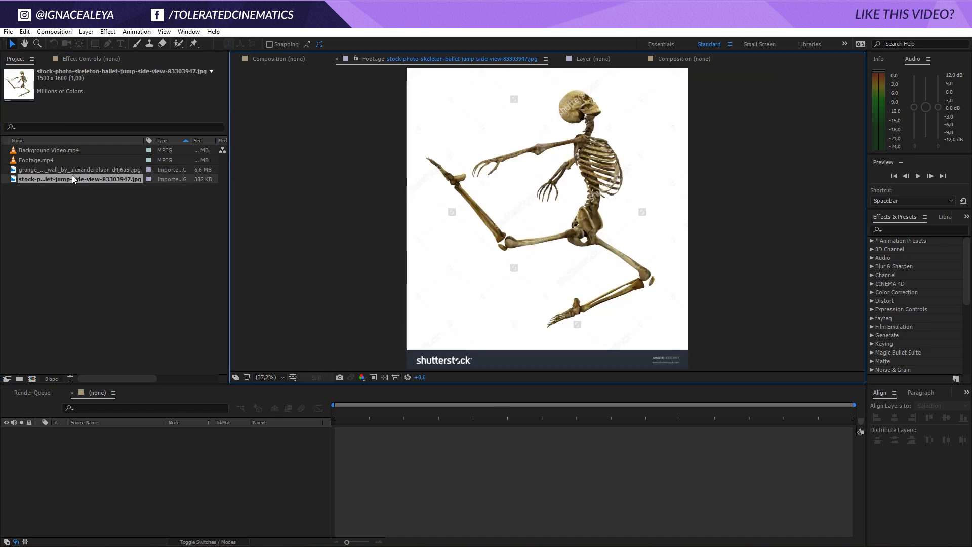
pyautogui.doubleClick(59, 169)
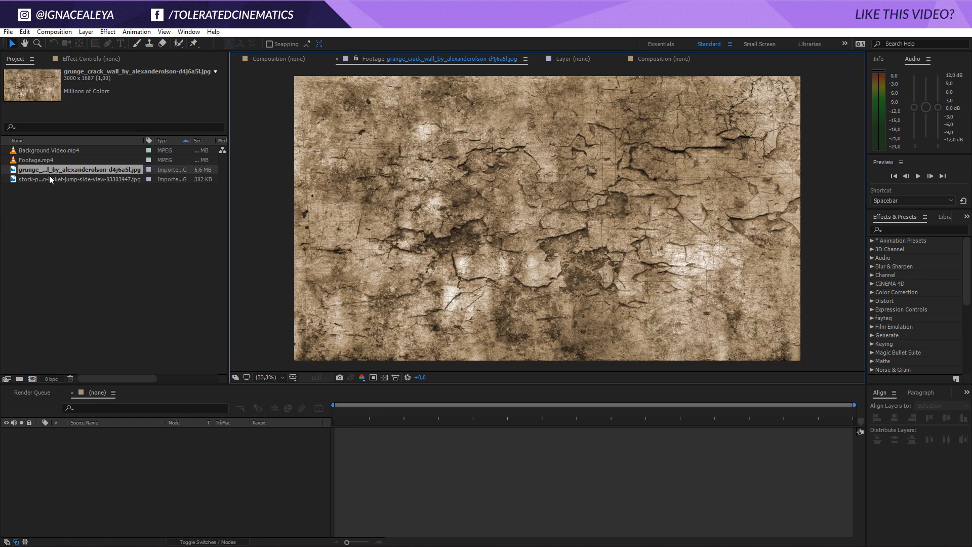
pyautogui.click(42, 159)
pyautogui.click(50, 152)
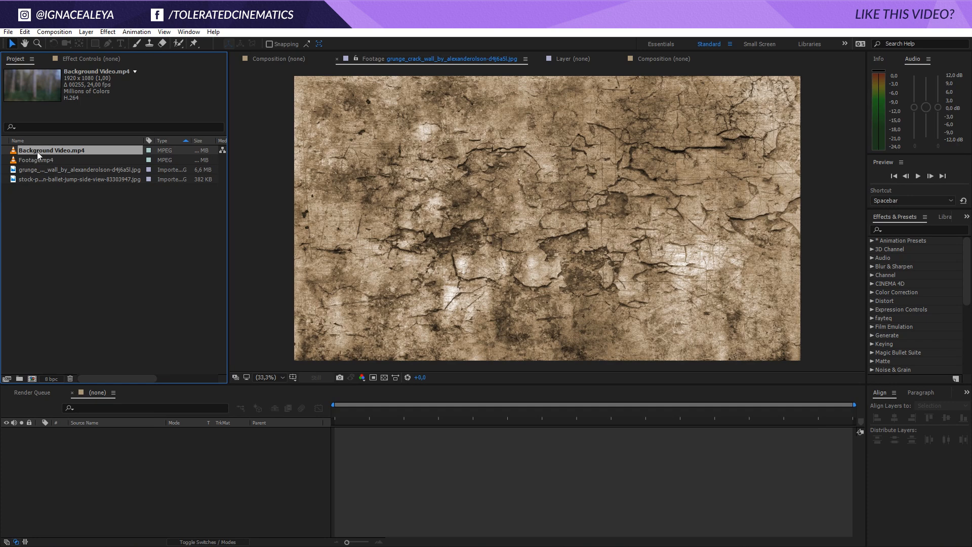
# Create a composition from Background Video.mp4 and name it Main Comp.
pyautogui.moveTo(37, 151); pyautogui.dragTo(34, 379)
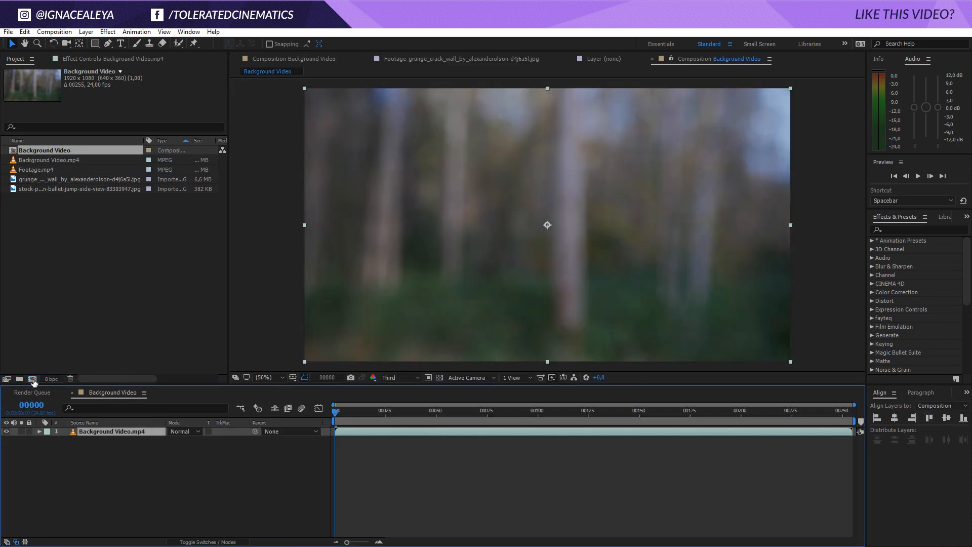
pyautogui.rightClick(119, 459)
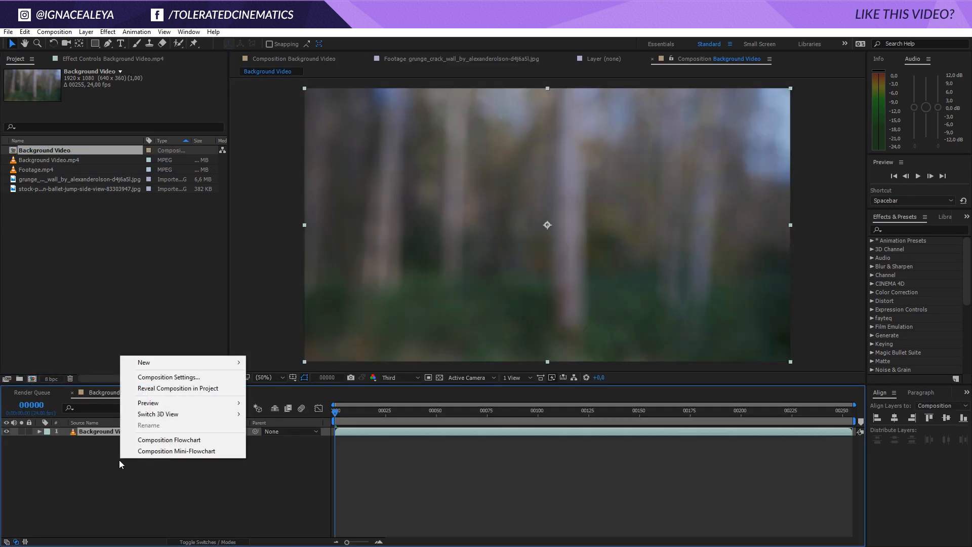
pyautogui.click(156, 377)
pyautogui.write('M')
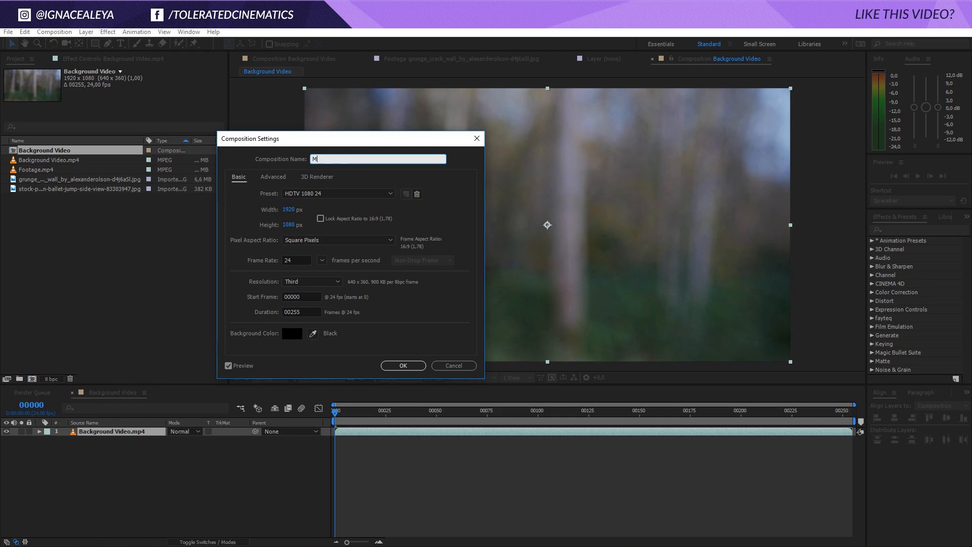
pyautogui.write('ain Comp')
pyautogui.press('Return')
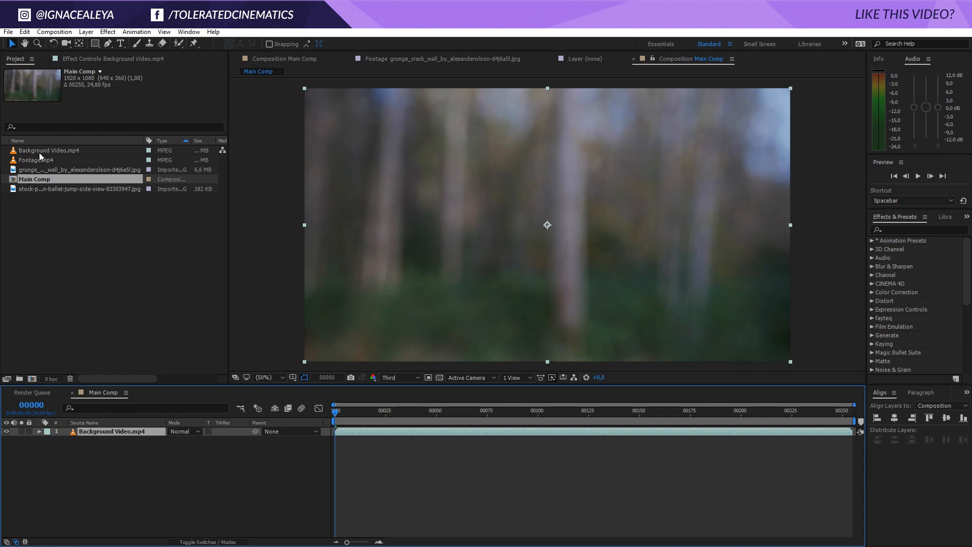
# Create a composition from Footage.mp4 and name it Greenscreen Footage.
pyautogui.moveTo(32, 160); pyautogui.dragTo(35, 377)
pyautogui.rightClick(120, 471)
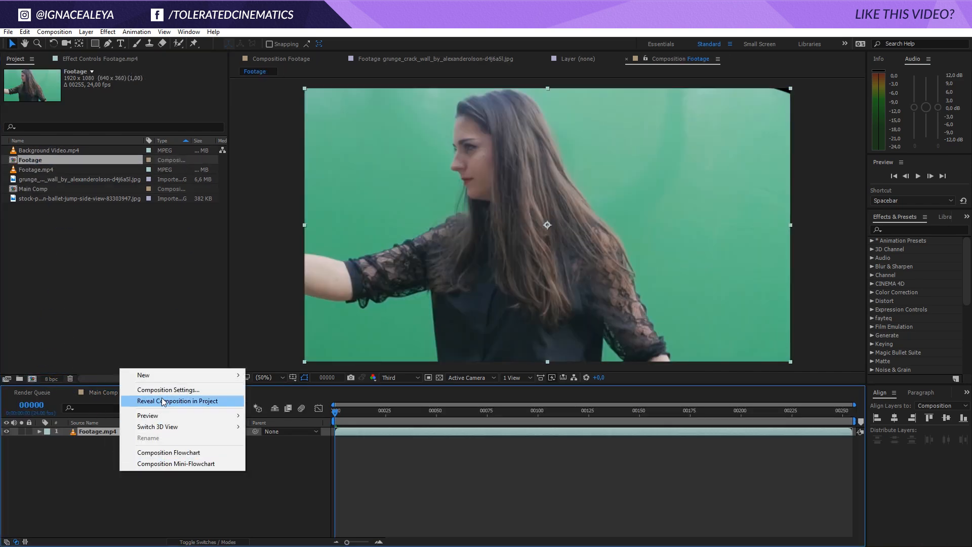
pyautogui.click(162, 390)
pyautogui.write('Greens')
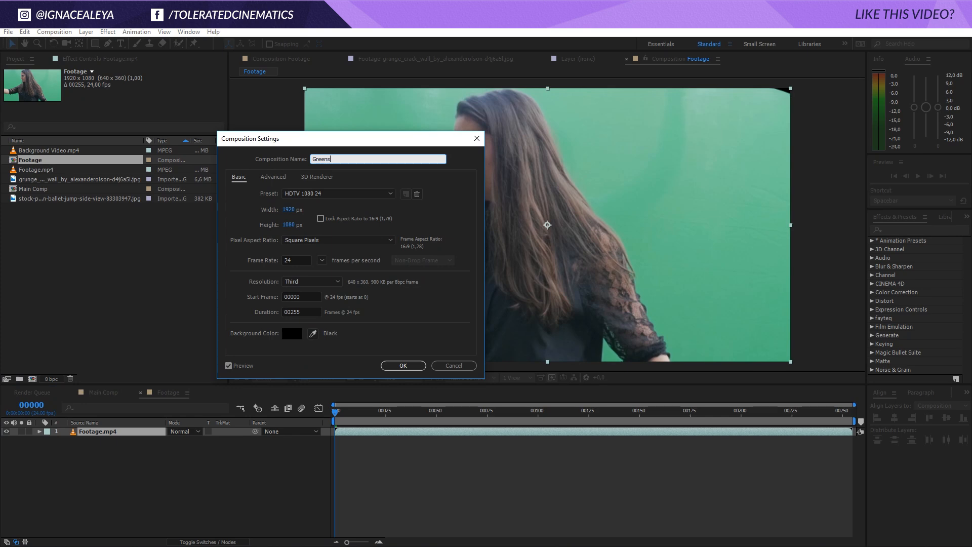
pyautogui.write('creen Footage')
pyautogui.press('Return')
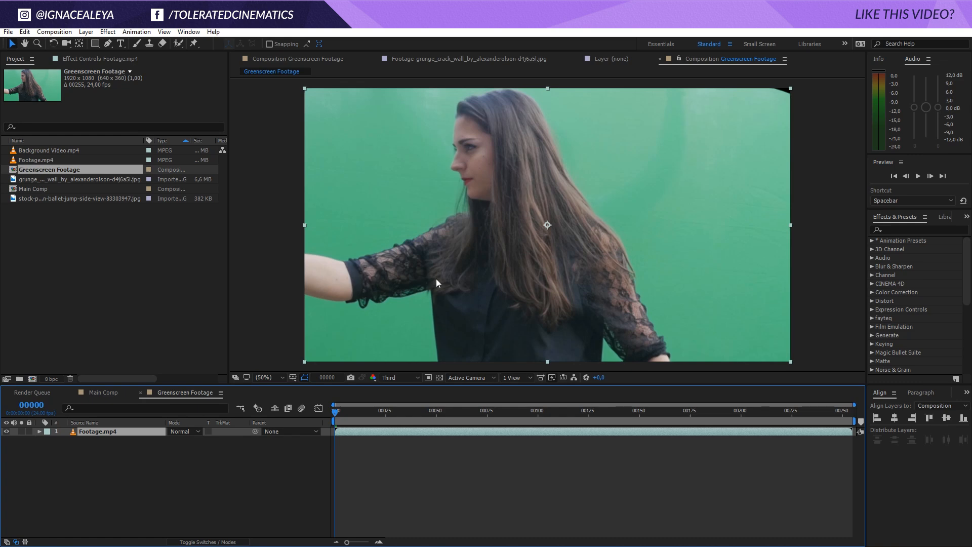
# Draw a closed Pen mask on the Footage.mp4 layer loosely around the woman, curved over her head and extending below the frame.
pyautogui.press(',')
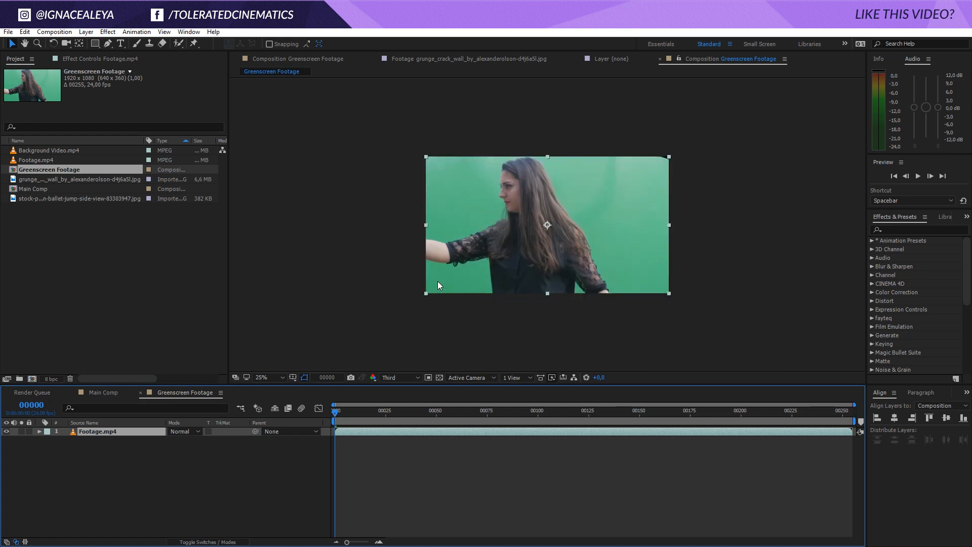
pyautogui.press('.')
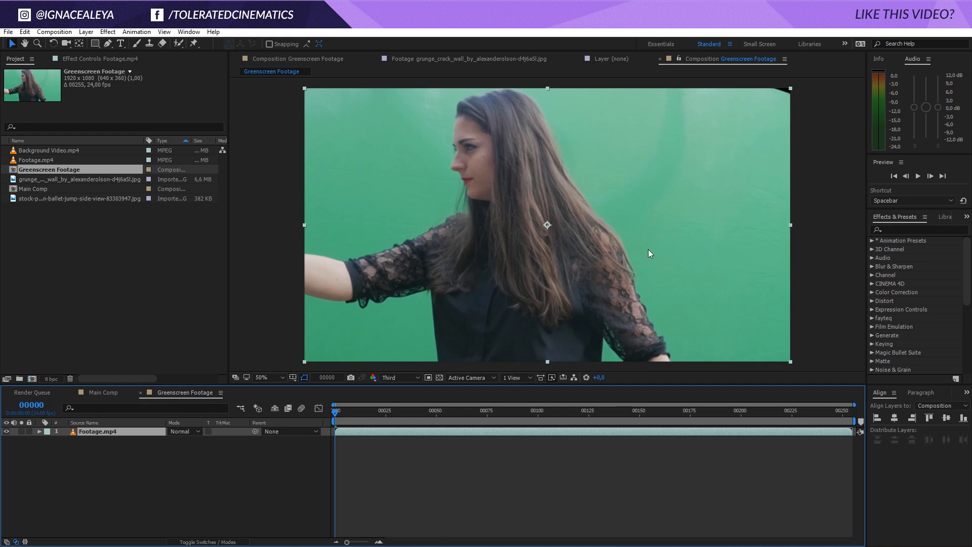
pyautogui.press(',')
pyautogui.press(',')
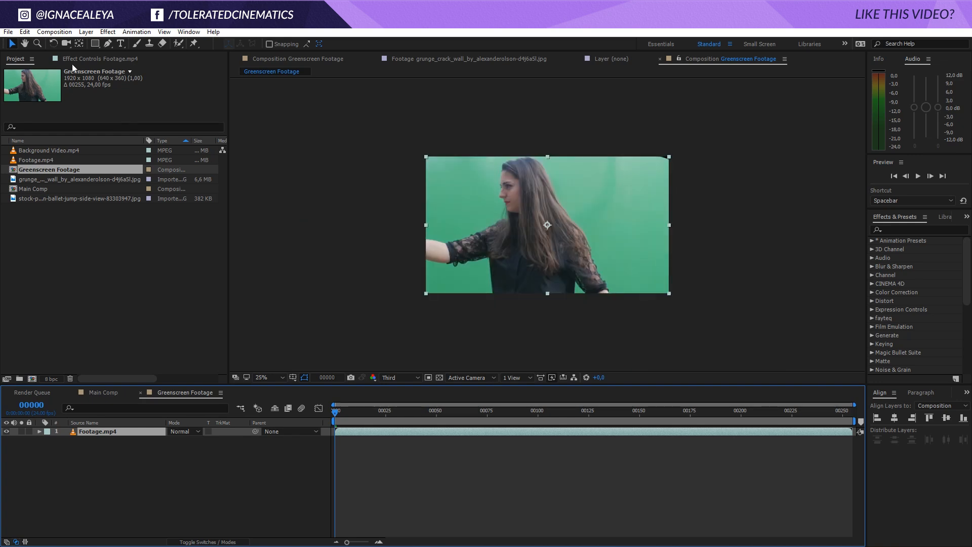
pyautogui.click(108, 44)
pyautogui.click(411, 227)
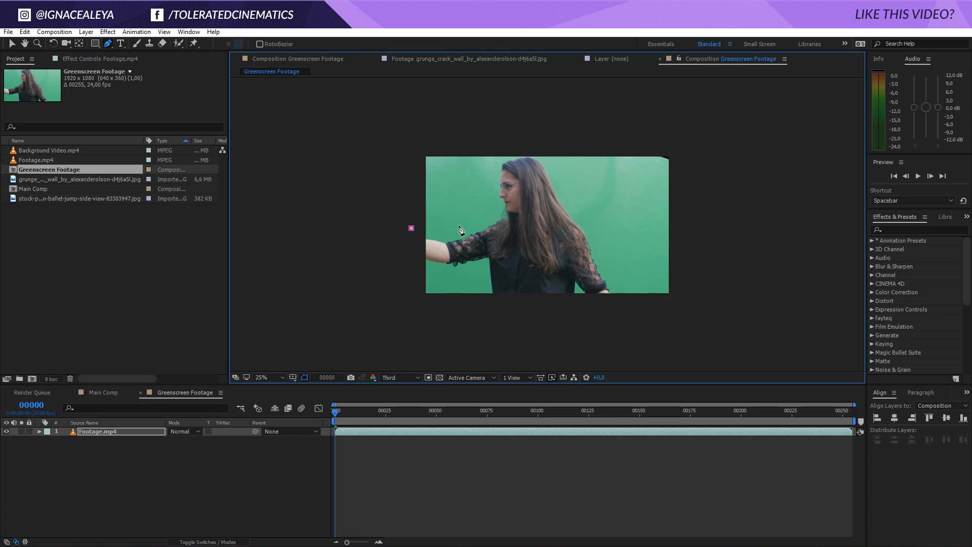
pyautogui.click(488, 184)
pyautogui.click(511, 155)
pyautogui.click(528, 154)
pyautogui.click(545, 154)
pyautogui.moveTo(544, 155); pyautogui.dragTo(575, 154)
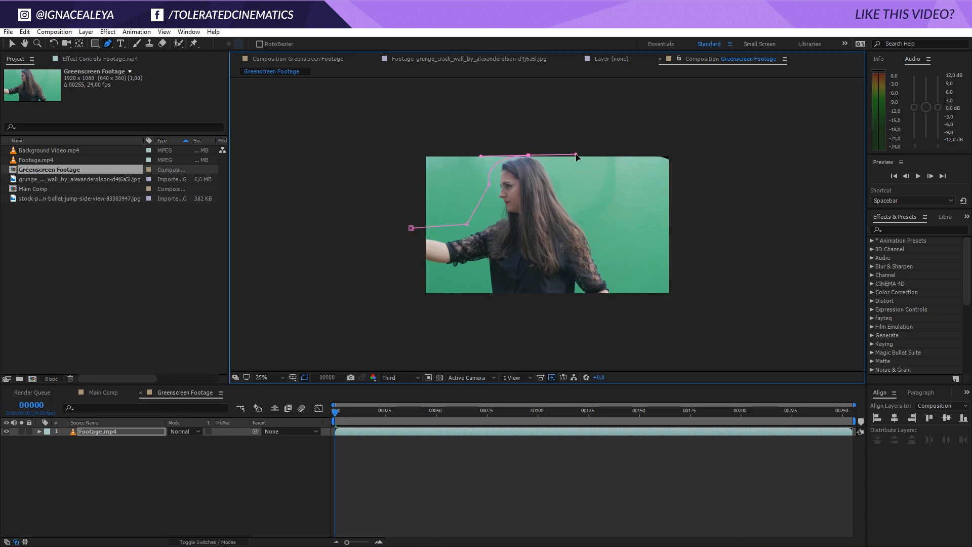
pyautogui.click(578, 185)
pyautogui.click(669, 330)
pyautogui.click(400, 326)
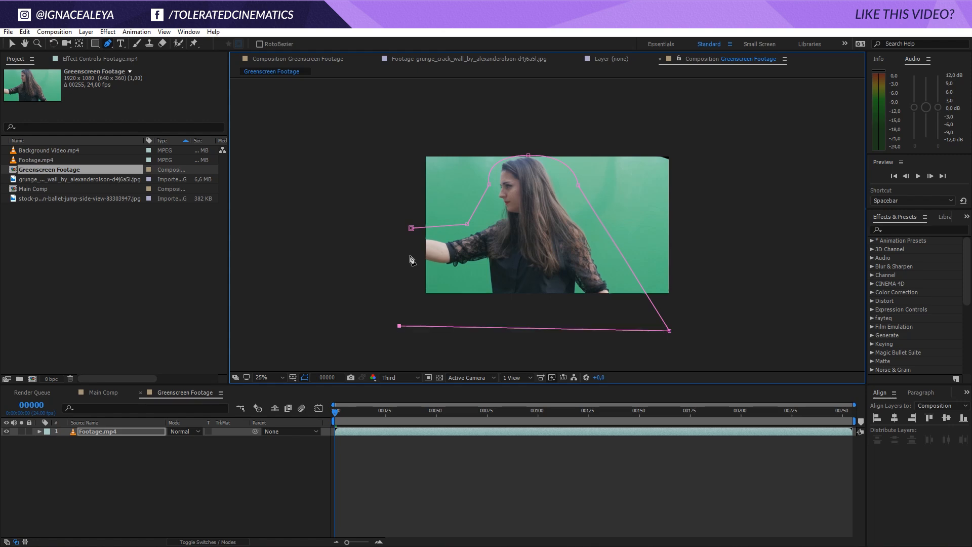
pyautogui.click(411, 228)
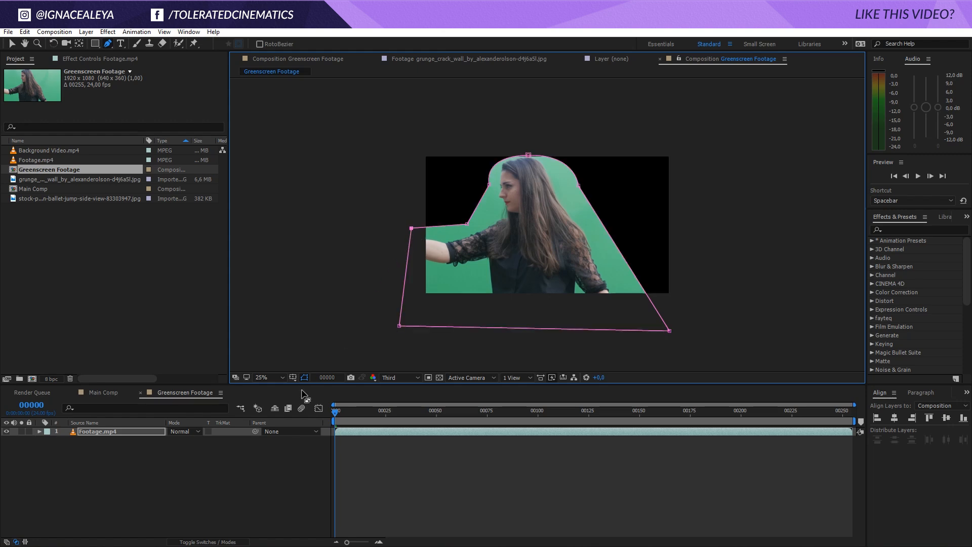
# Enable Mask Path keyframing at frame 0, and shift the whole mask slightly left at frame 50 to follow the woman.
pyautogui.press('m')
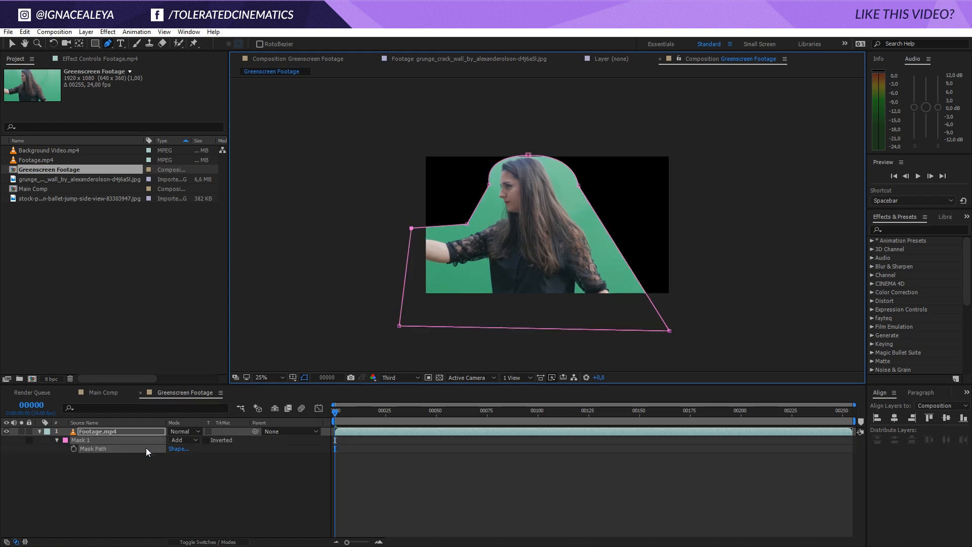
pyautogui.click(74, 449)
pyautogui.moveTo(386, 418); pyautogui.dragTo(436, 413)
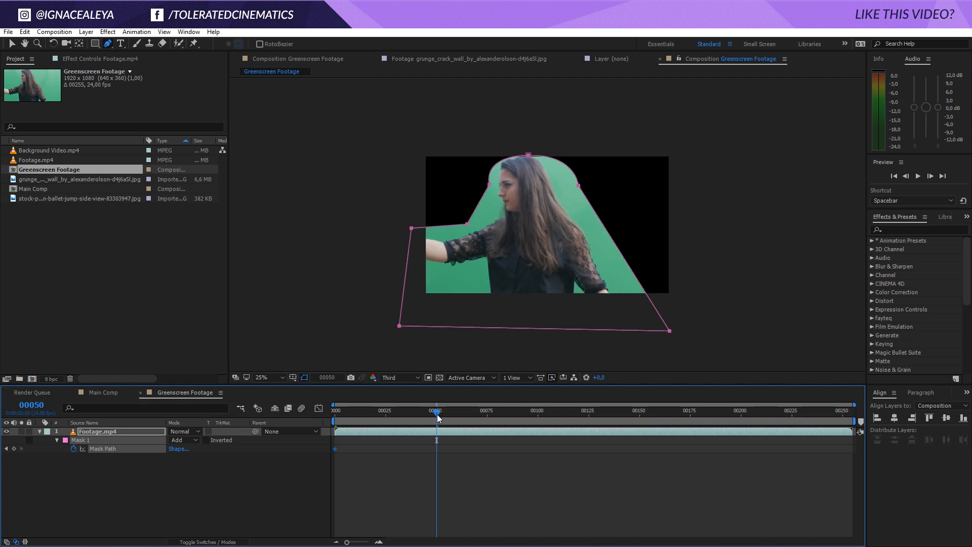
pyautogui.press('v')
pyautogui.moveTo(528, 155); pyautogui.dragTo(523, 154)
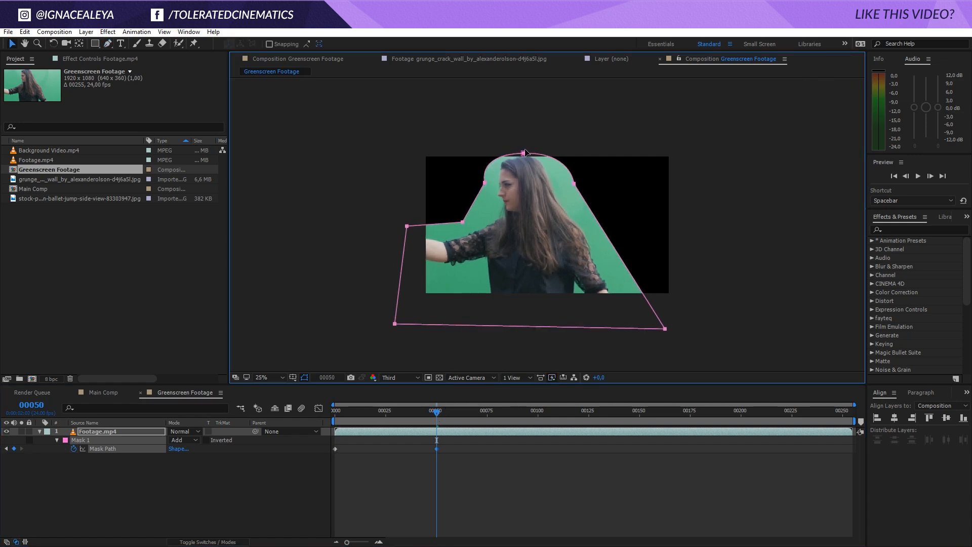
# At frame 115, shift the mask right to follow the woman and raise its upper-left corner point above her arm.
pyautogui.moveTo(441, 412); pyautogui.dragTo(568, 429)
pyautogui.moveTo(525, 152); pyautogui.dragTo(535, 153)
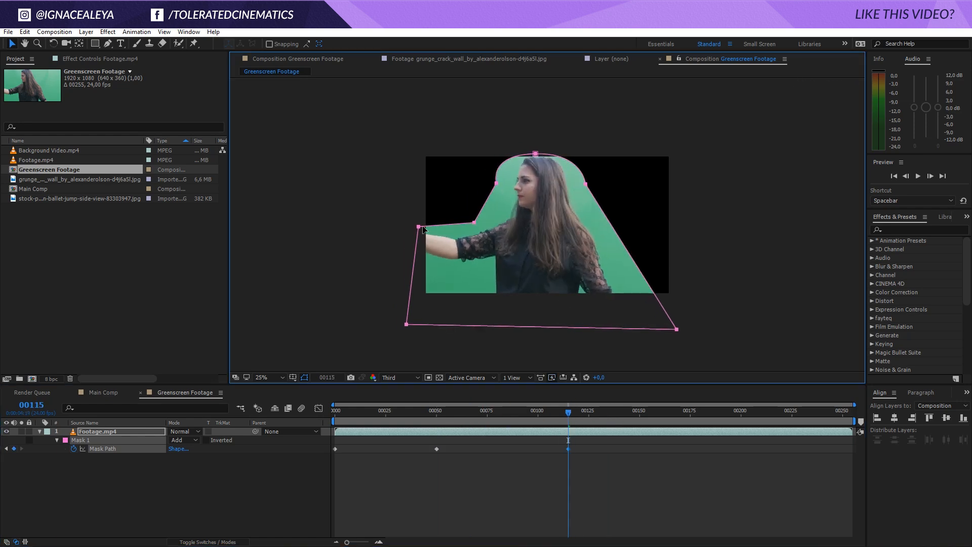
pyautogui.moveTo(422, 228); pyautogui.dragTo(416, 216)
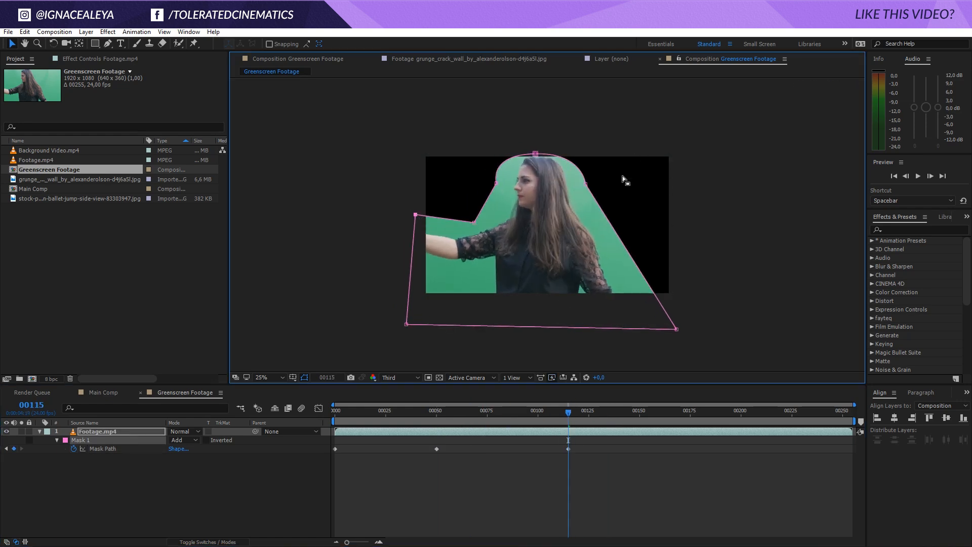
# At the last frame, 254, reshape the mask points around the reclining woman and her raised hand, and collapse the layer's properties.
pyautogui.moveTo(594, 410); pyautogui.dragTo(853, 408)
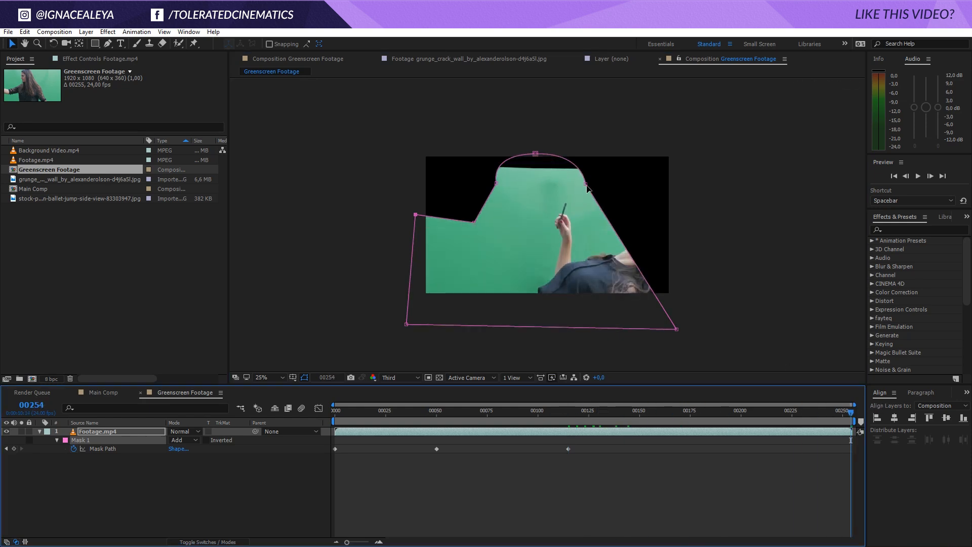
pyautogui.moveTo(585, 185); pyautogui.dragTo(712, 257)
pyautogui.moveTo(534, 154); pyautogui.dragTo(669, 212)
pyautogui.moveTo(497, 184); pyautogui.dragTo(583, 187)
pyautogui.moveTo(415, 215); pyautogui.dragTo(409, 322)
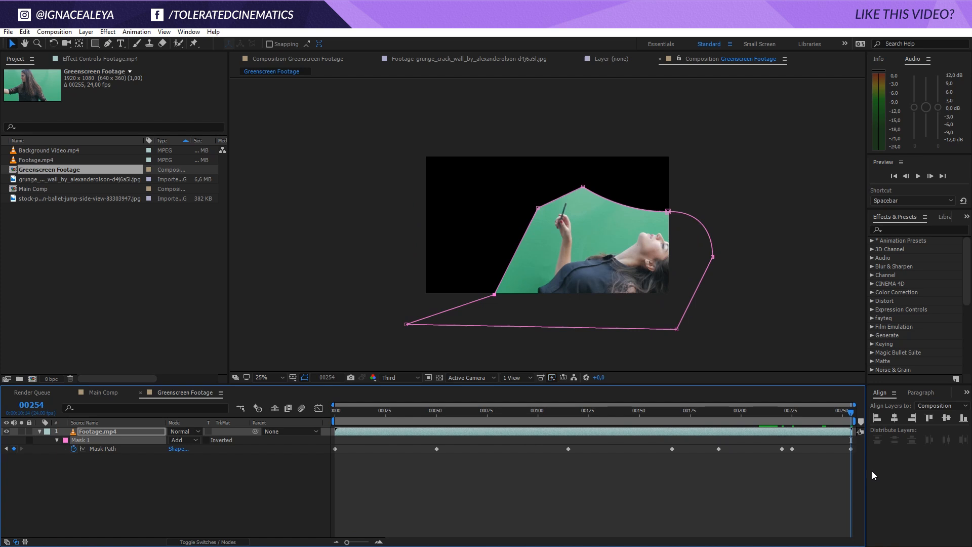
pyautogui.click(40, 431)
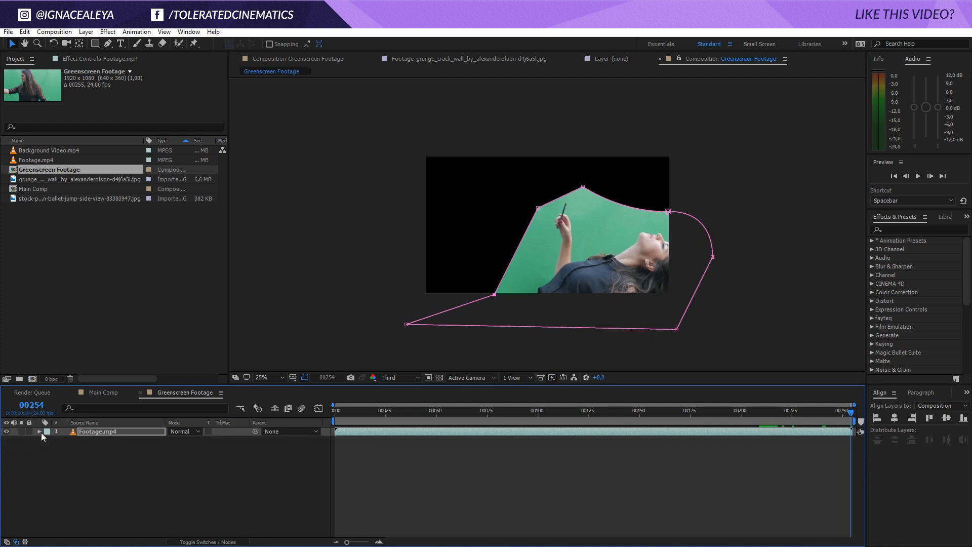
pyautogui.click(95, 464)
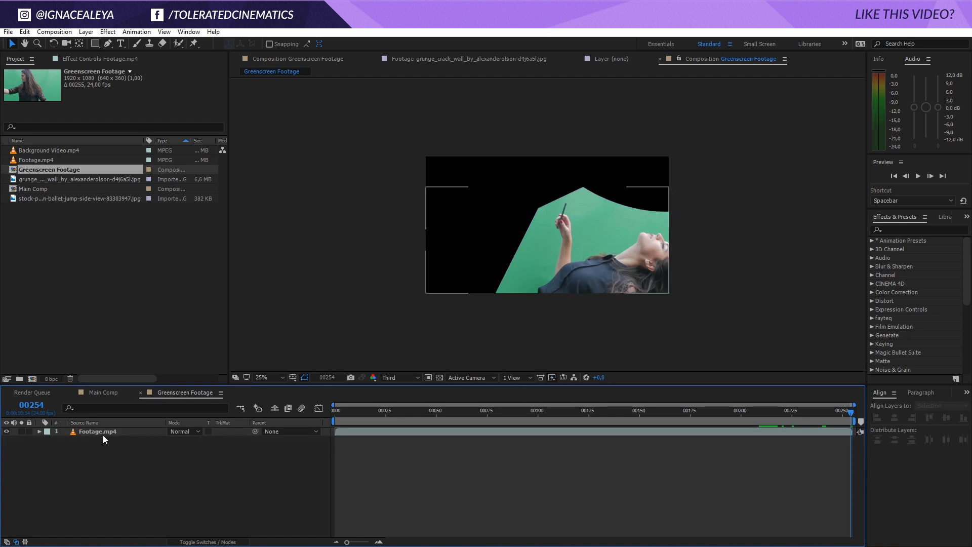
# Apply Keylight (1.2) to the Footage.mp4 layer and sample the green backdrop as its Screen Colour.
pyautogui.click(103, 434)
pyautogui.click(107, 31)
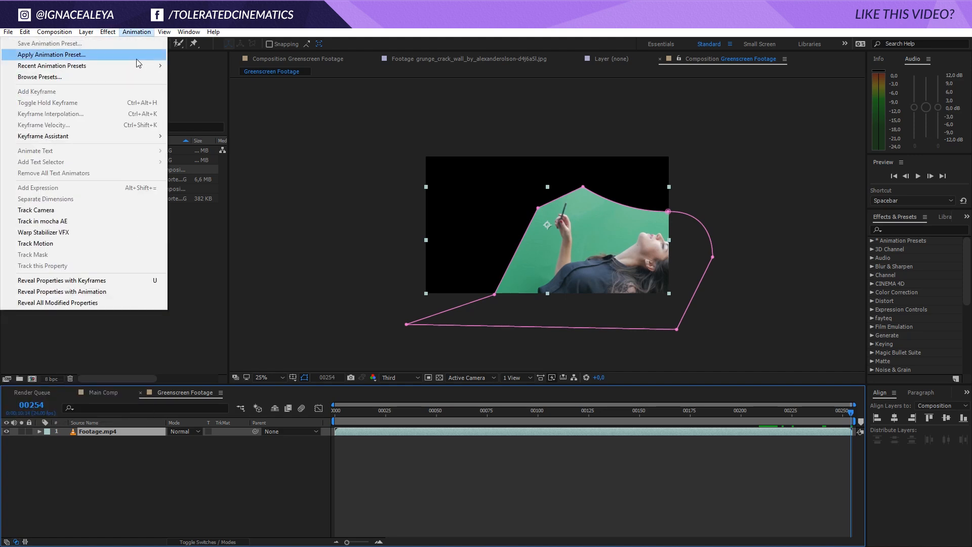
pyautogui.moveTo(63, 205)
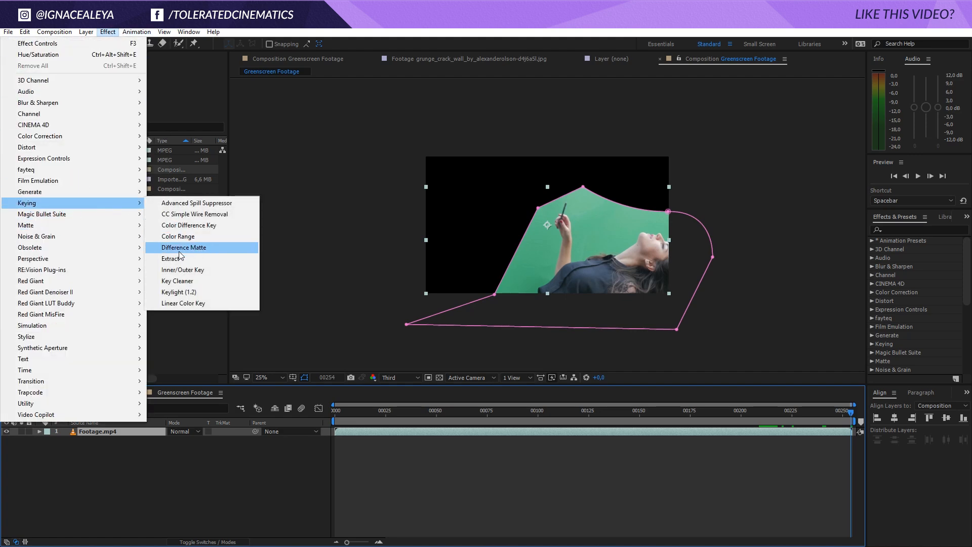
pyautogui.click(185, 292)
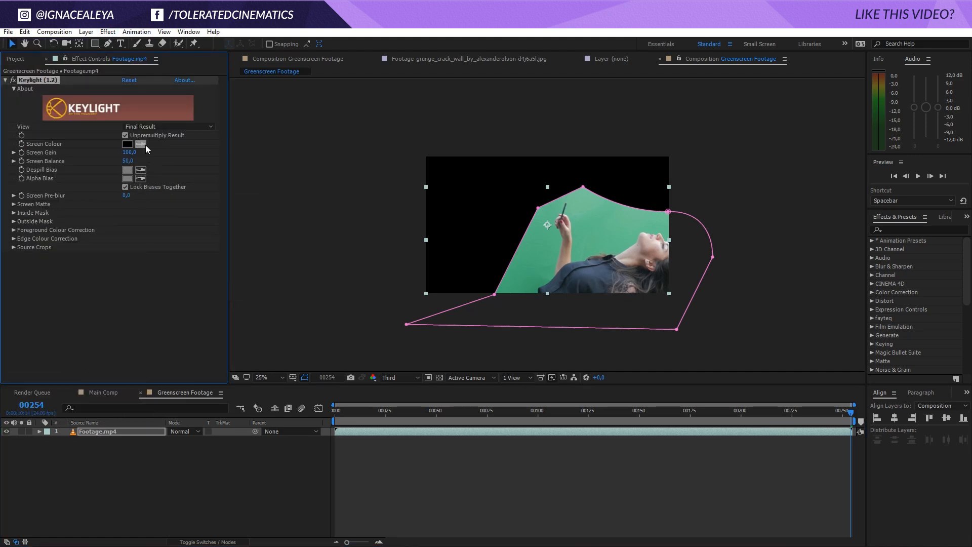
pyautogui.click(142, 144)
pyautogui.click(588, 247)
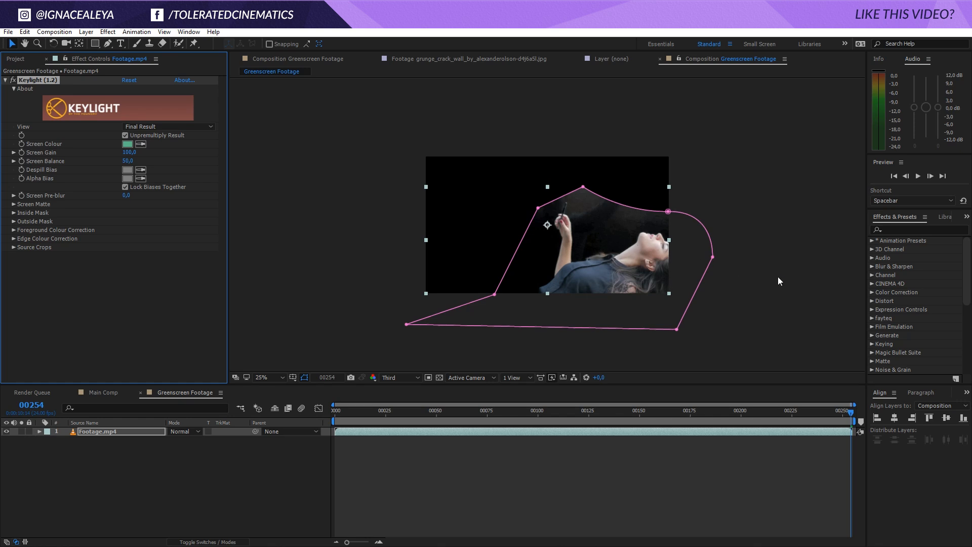
pyautogui.press('.')
pyautogui.moveTo(743, 279); pyautogui.dragTo(624, 222)
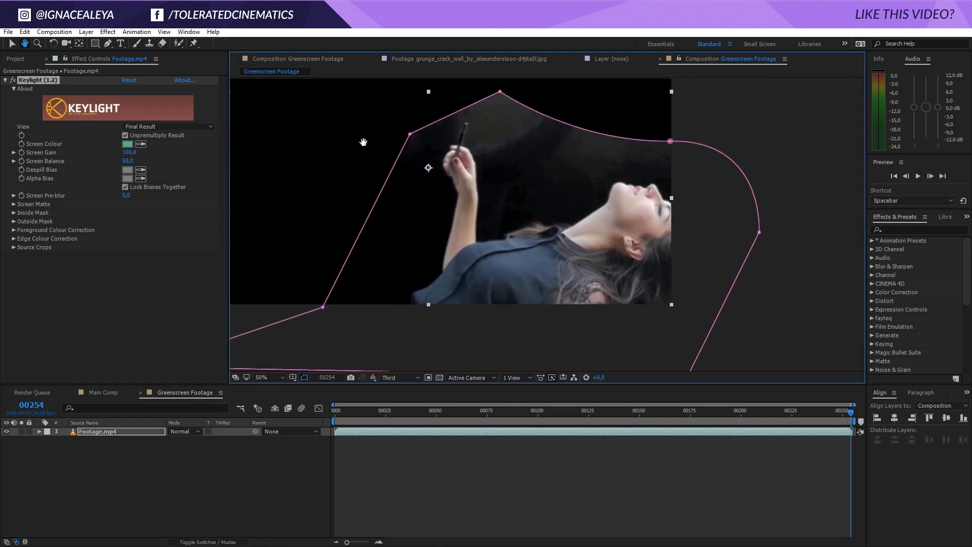
# Switch the Keylight view to Screen Matte and set Clip Black to 35 and Clip White to 70.
pyautogui.click(166, 127)
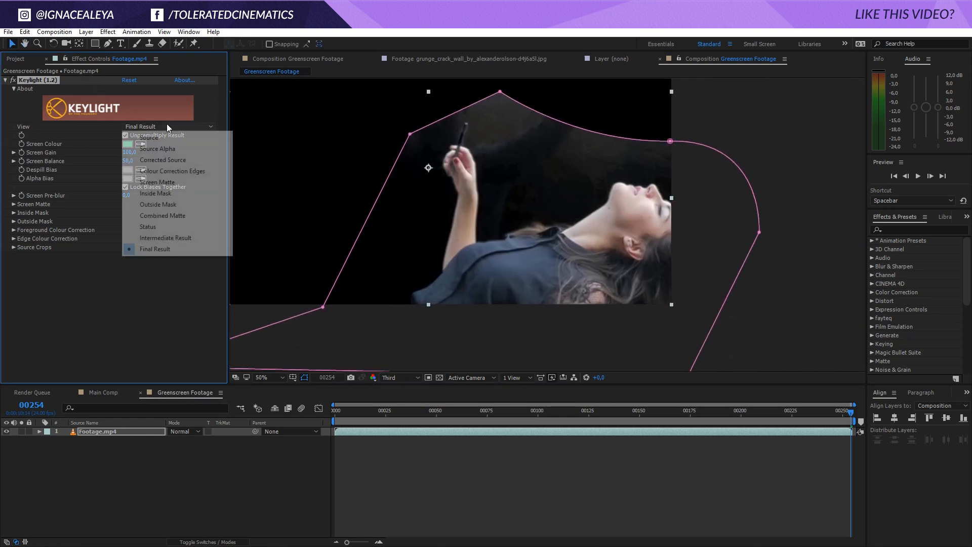
pyautogui.click(177, 183)
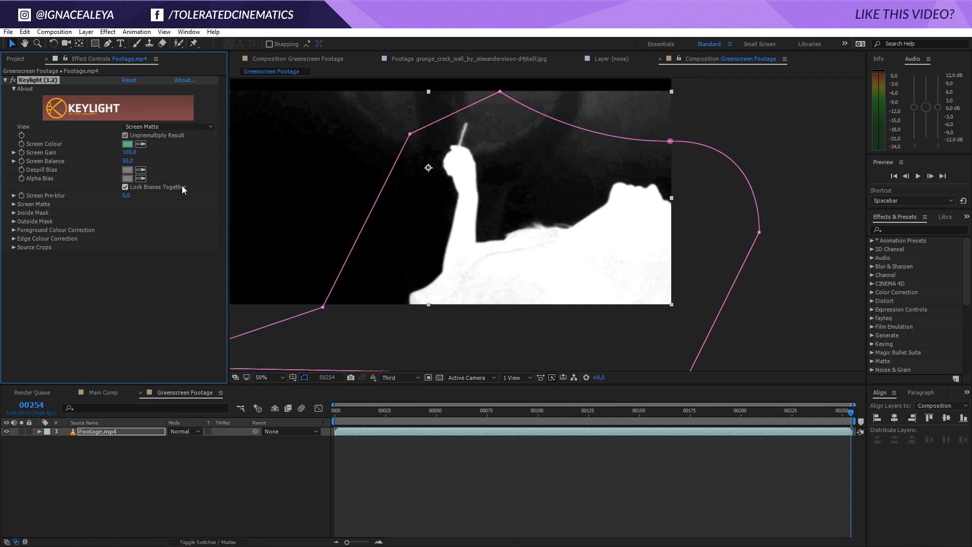
pyautogui.click(14, 204)
pyautogui.moveTo(126, 216); pyautogui.dragTo(130, 213)
pyautogui.click(129, 221)
pyautogui.write('75')
pyautogui.press('Return')
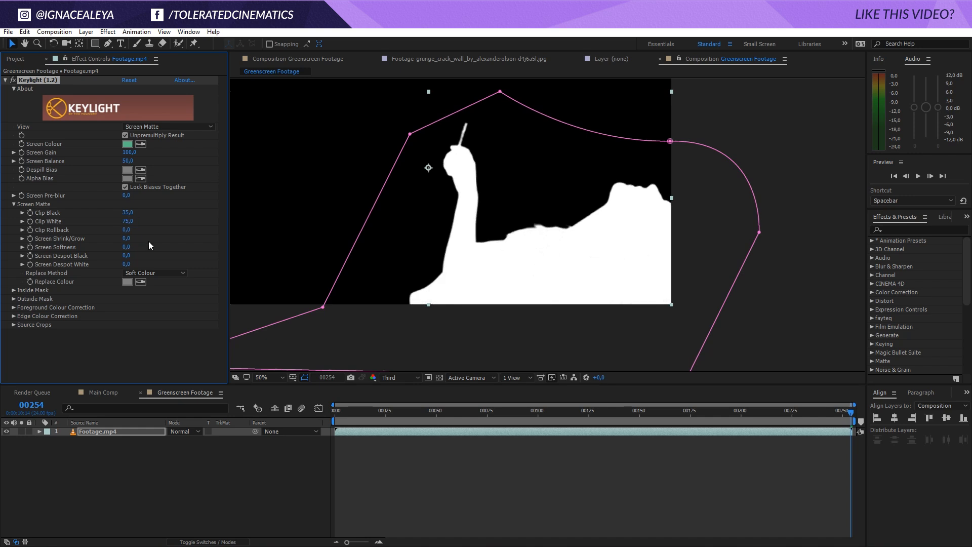
pyautogui.click(128, 221)
pyautogui.write('70')
pyautogui.press('Return')
# Check the screen matte at frames 193, 131 and 38, and return the Keylight view to Final Result.
pyautogui.moveTo(790, 411); pyautogui.dragTo(727, 413)
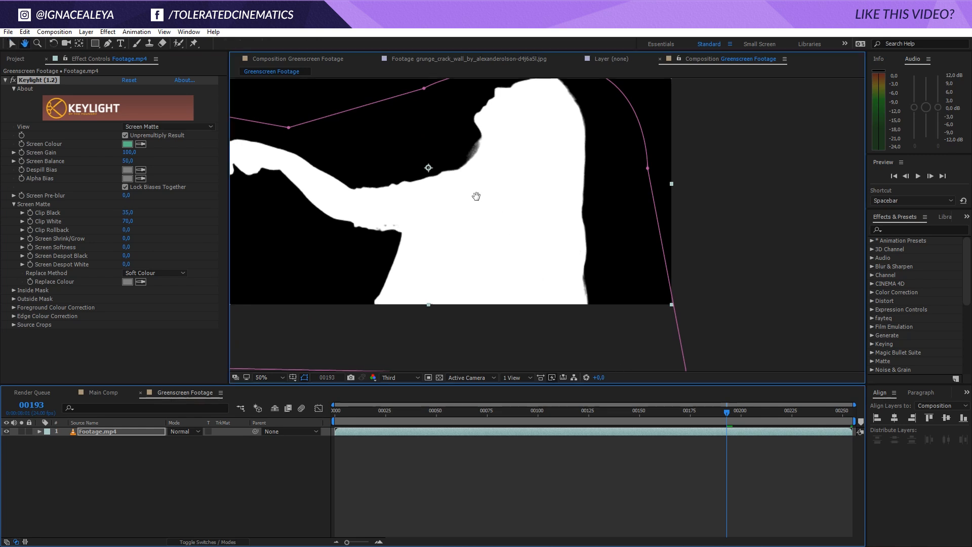
pyautogui.moveTo(475, 197); pyautogui.dragTo(598, 229)
pyautogui.moveTo(727, 412); pyautogui.dragTo(600, 417)
pyautogui.press('space')
pyautogui.moveTo(594, 253); pyautogui.dragTo(650, 253)
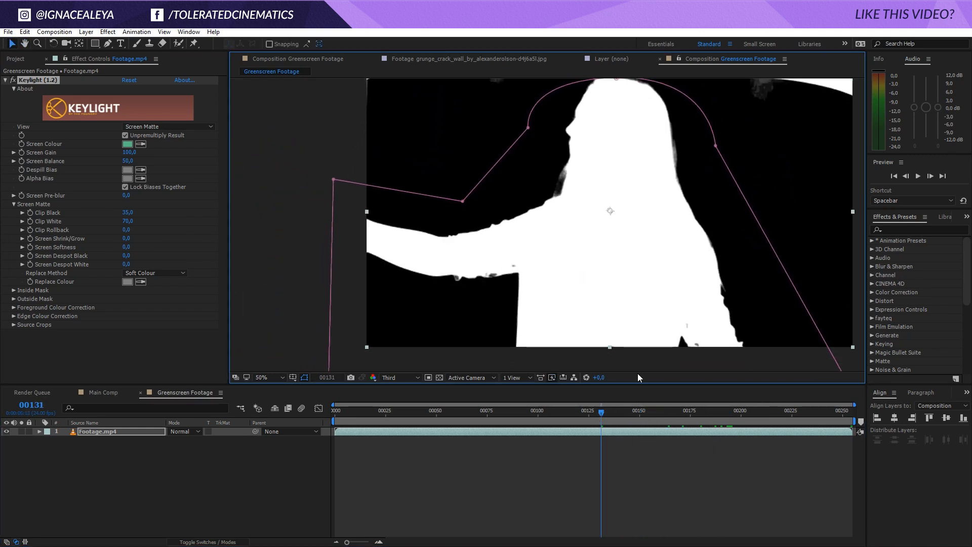
pyautogui.moveTo(600, 412); pyautogui.dragTo(415, 427)
pyautogui.click(157, 126)
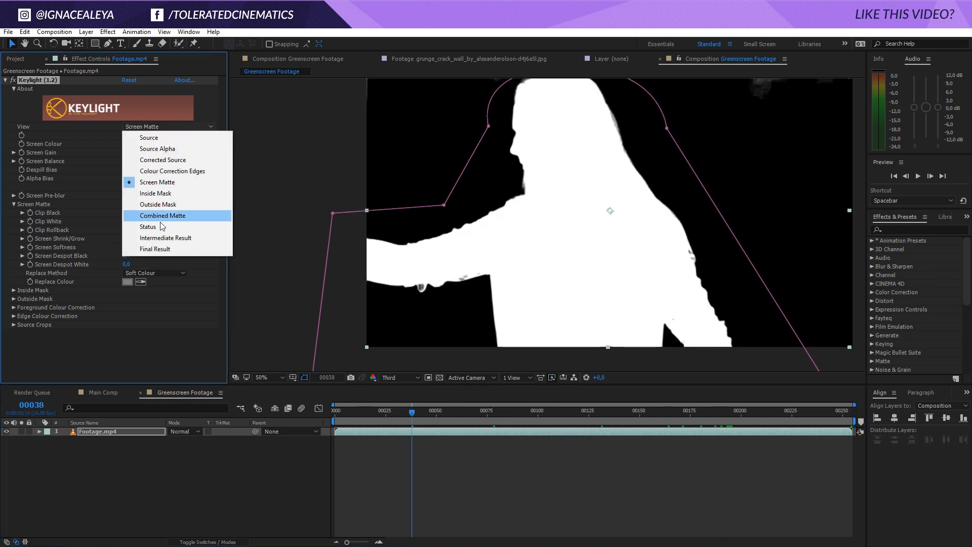
pyautogui.click(160, 245)
pyautogui.click(279, 465)
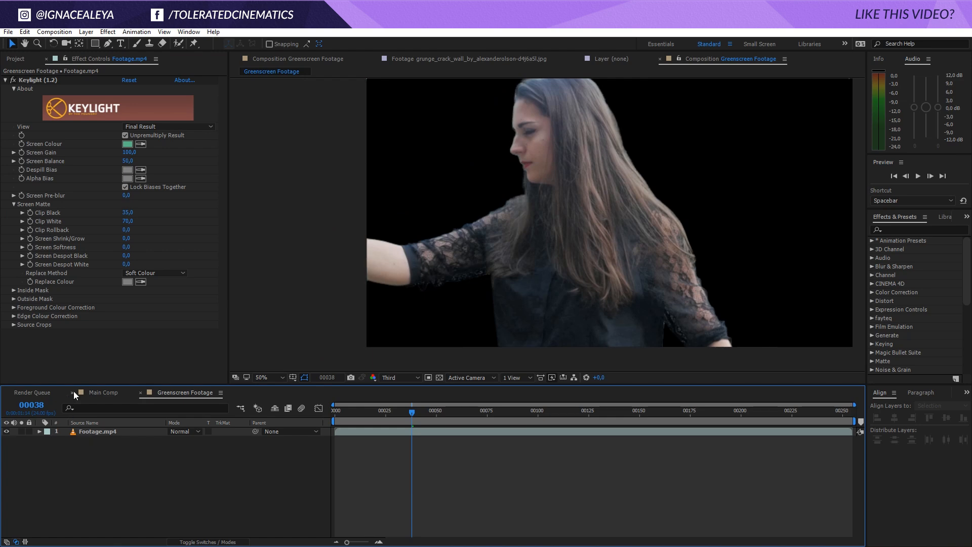
# Return to the Main Comp and set the project colour depth to 16 bits per channel.
pyautogui.click(101, 392)
pyautogui.click(7, 57)
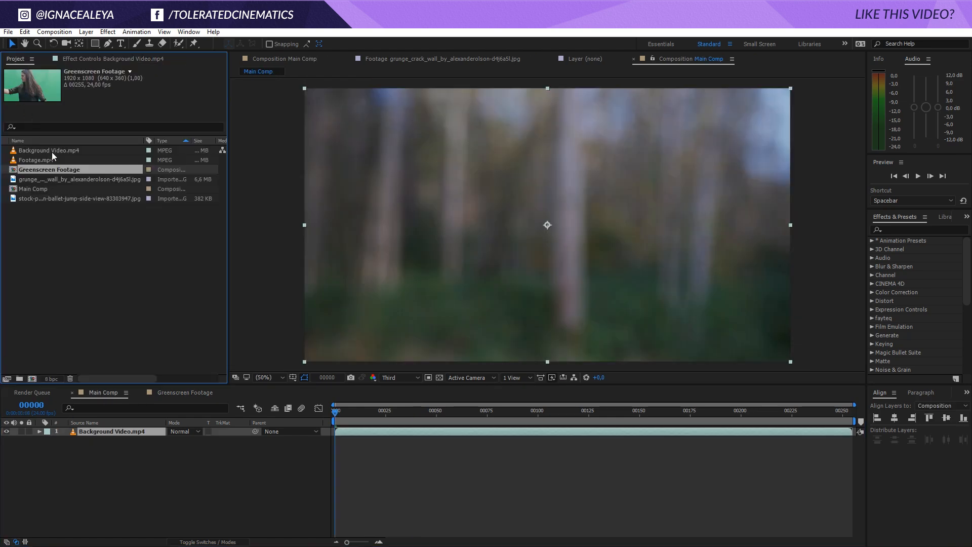
pyautogui.click(51, 380)
pyautogui.click(444, 212)
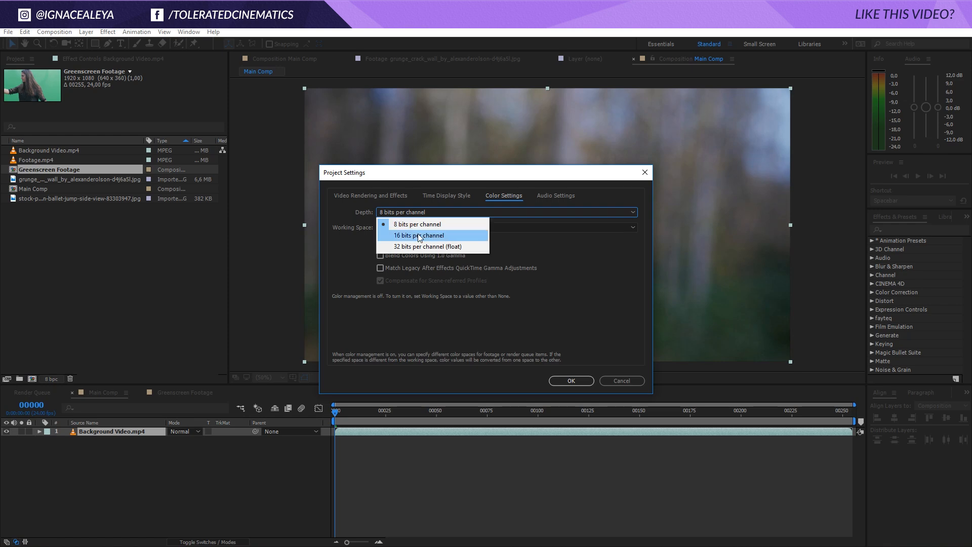
pyautogui.click(419, 229)
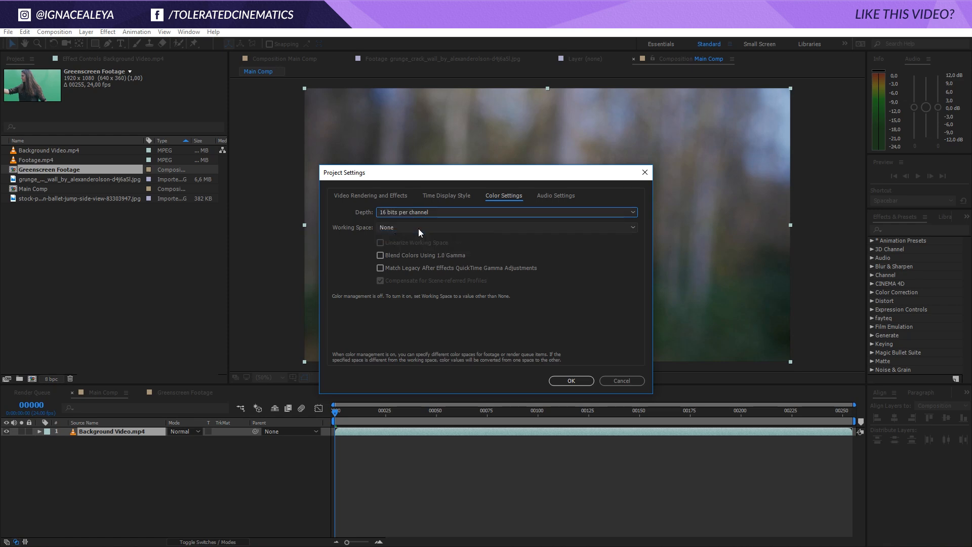
pyautogui.click(579, 383)
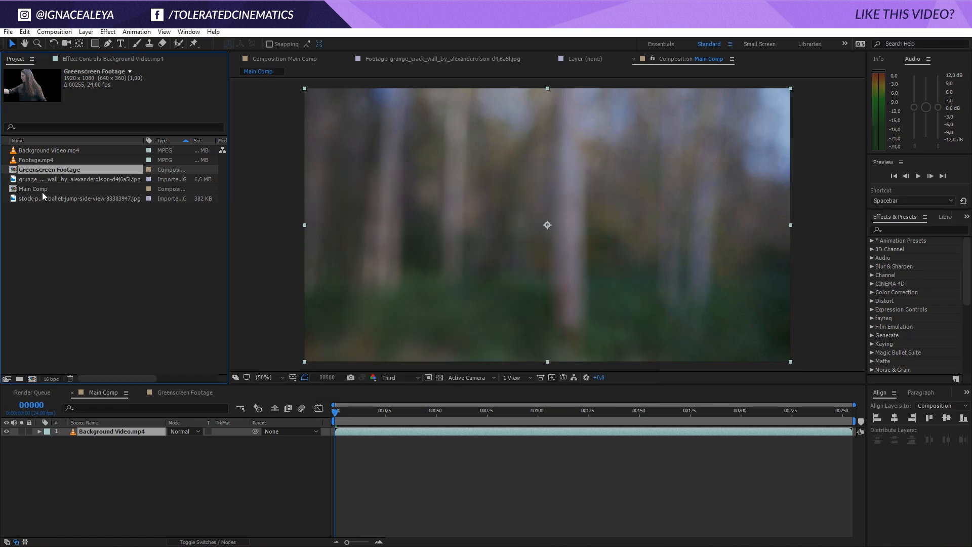
# Add the Greenscreen Footage composition above Background Video.mp4 in the Main Comp and scale it to 110%.
pyautogui.moveTo(44, 169); pyautogui.dragTo(97, 429)
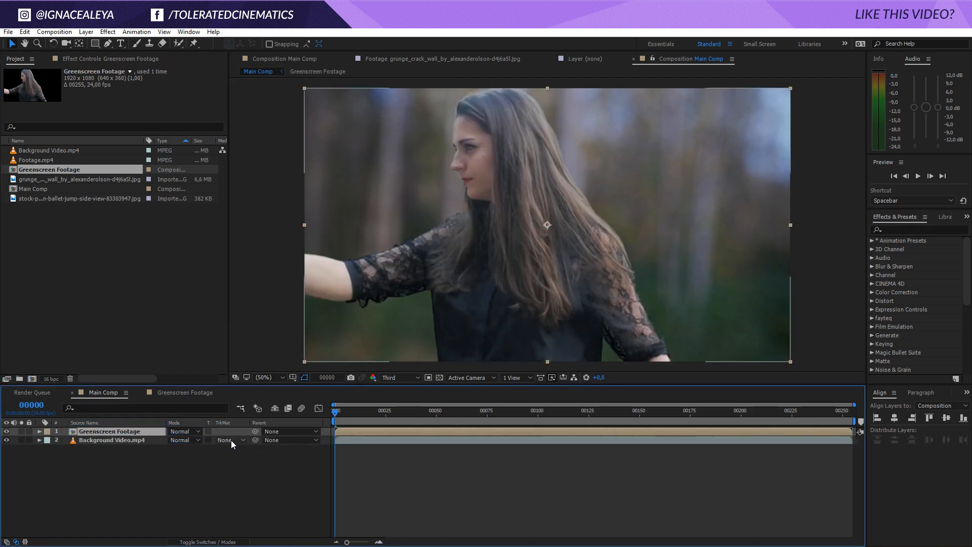
pyautogui.press('s')
pyautogui.click(202, 439)
pyautogui.write('110')
pyautogui.press('Return')
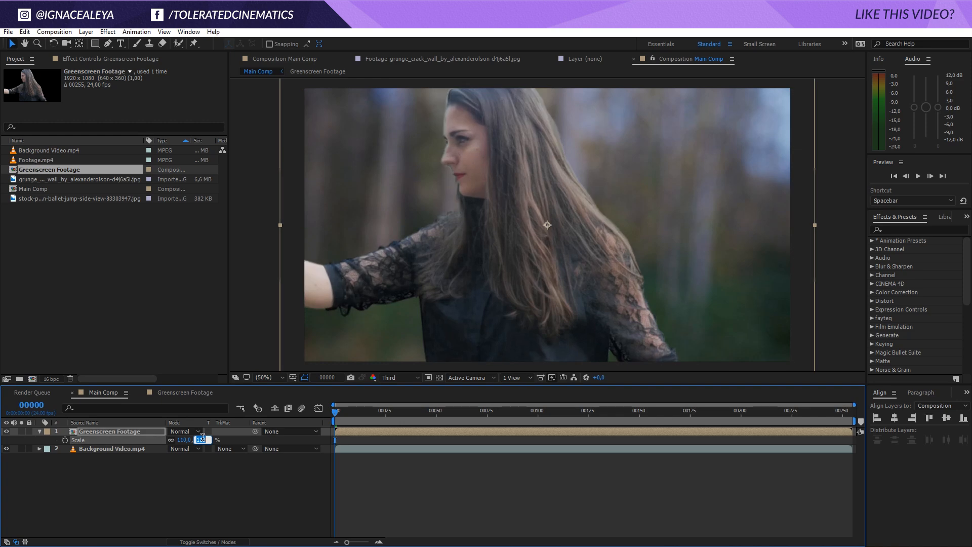
# Set the Greenscreen Footage layer's scale to 106% and shift the layer slightly to the right.
pyautogui.scroll(-2, 512, 151)
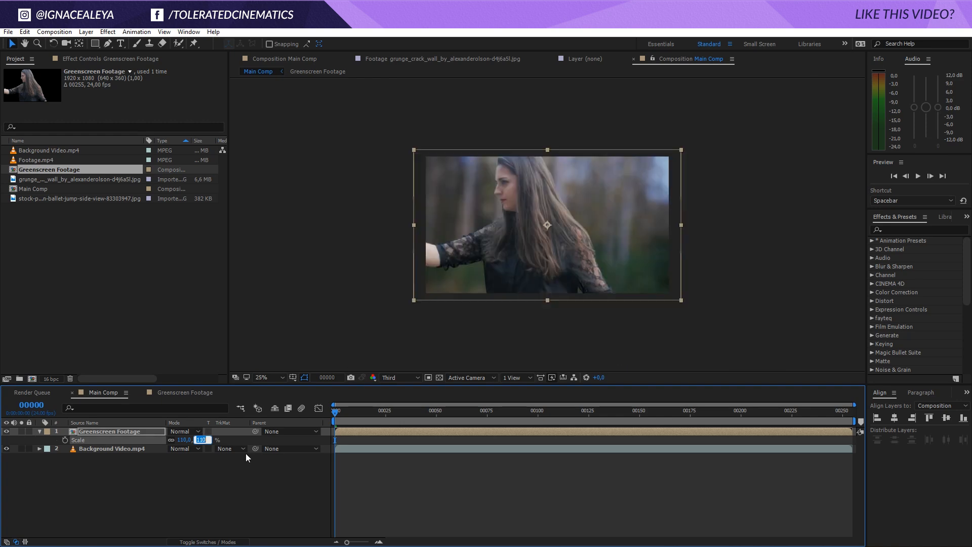
pyautogui.press('Down')
pyautogui.press('Down')
pyautogui.press('Down')
pyautogui.press('Down')
pyautogui.scroll(1, 561, 247)
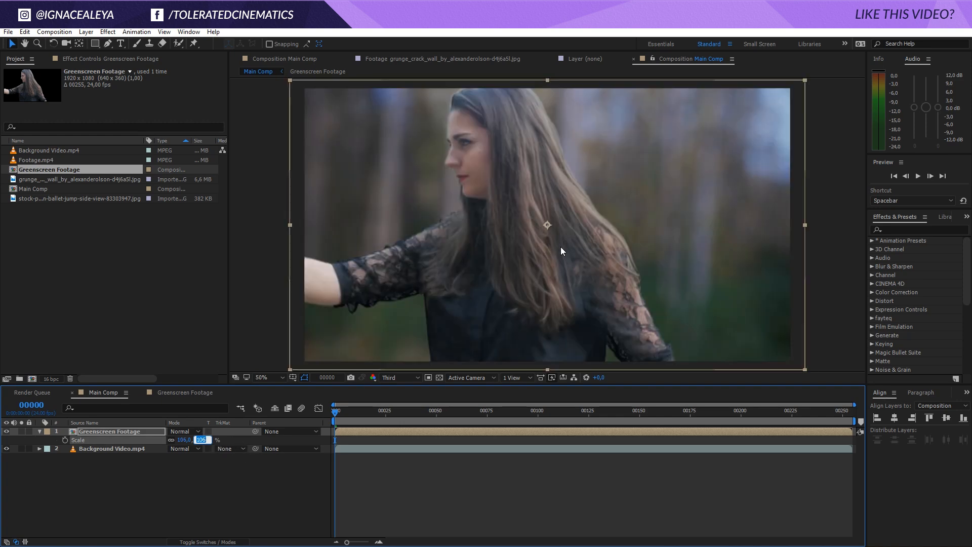
pyautogui.moveTo(551, 294); pyautogui.dragTo(554, 303)
# At frame 152, apply Curves to the Greenscreen Footage layer and darken the RGB shadows while keeping the highlights near their original level.
pyautogui.moveTo(348, 418); pyautogui.dragTo(642, 459)
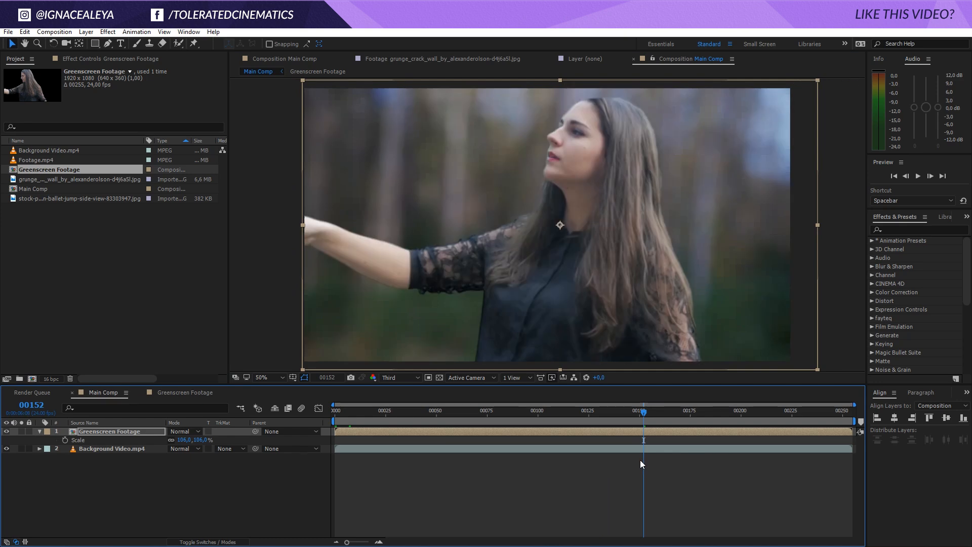
pyautogui.click(108, 31)
pyautogui.moveTo(81, 135)
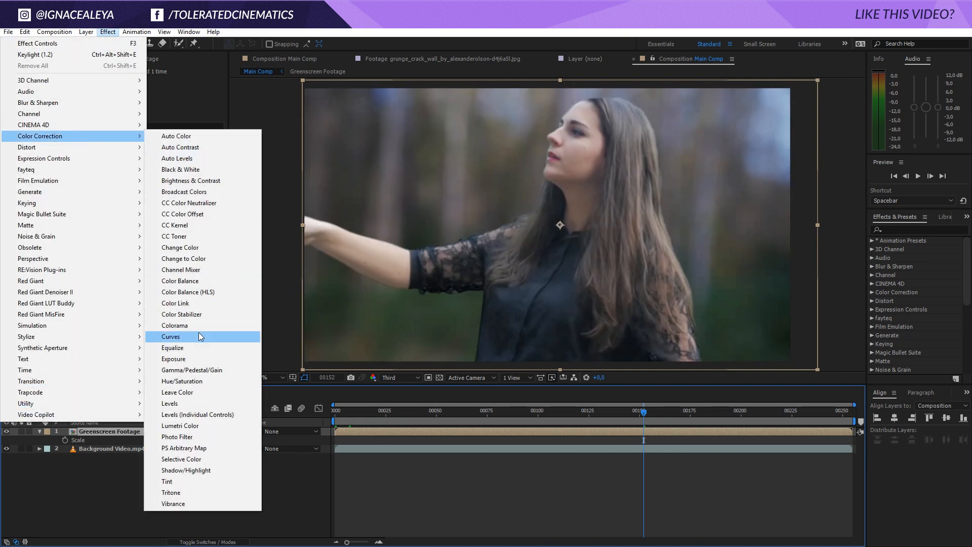
pyautogui.click(183, 335)
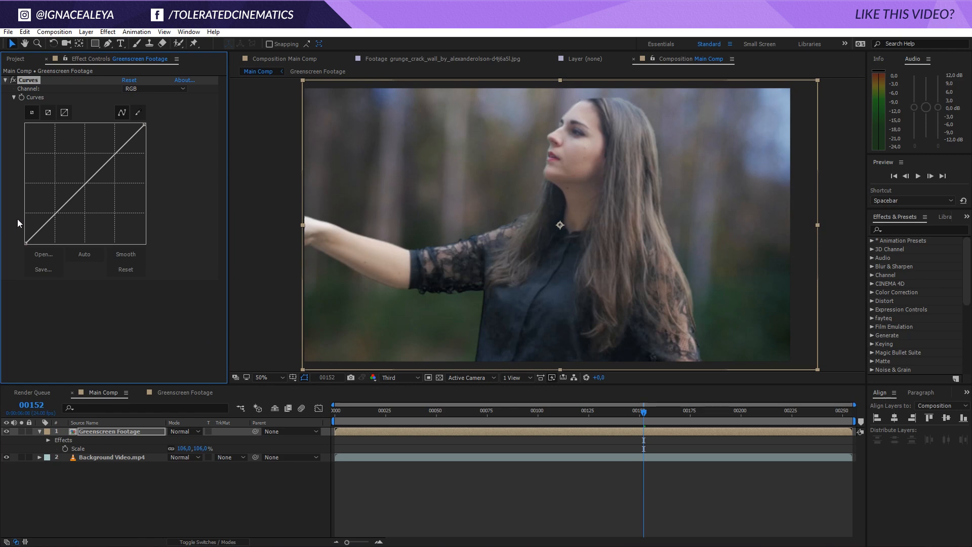
pyautogui.moveTo(54, 214); pyautogui.dragTo(55, 218)
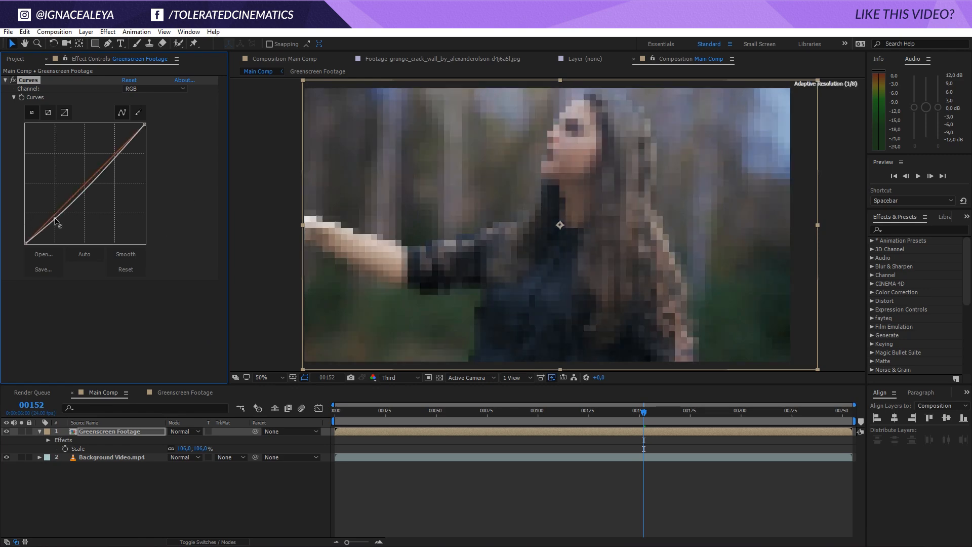
pyautogui.moveTo(111, 162)
pyautogui.mouseDown()
pyautogui.moveTo(110, 175)
pyautogui.moveTo(115, 151)
pyautogui.mouseUp()
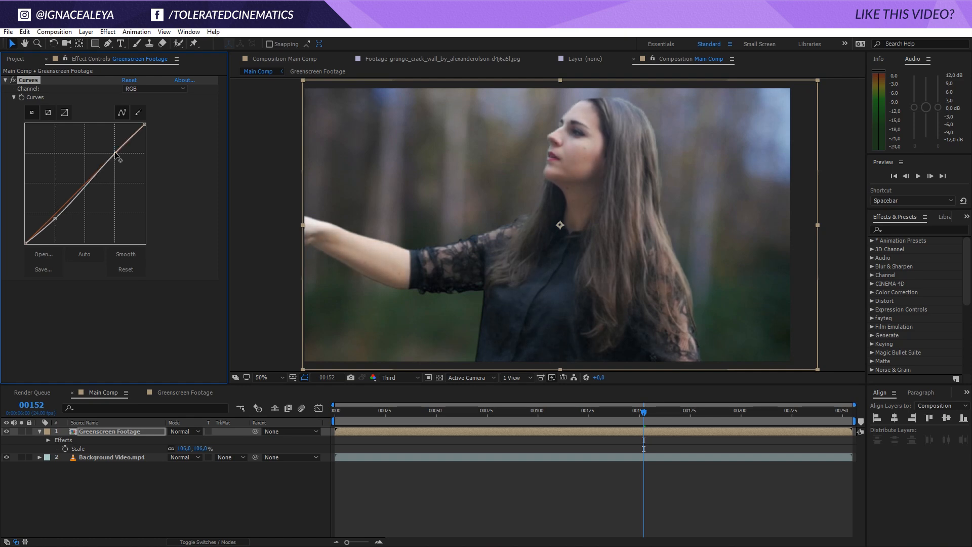
pyautogui.moveTo(55, 218); pyautogui.dragTo(56, 219)
# Fine-tune the individual colour curves, lowering Red slightly, adjusting Blue in the shadows and raising Green slightly in the midtones.
pyautogui.click(145, 88)
pyautogui.click(147, 110)
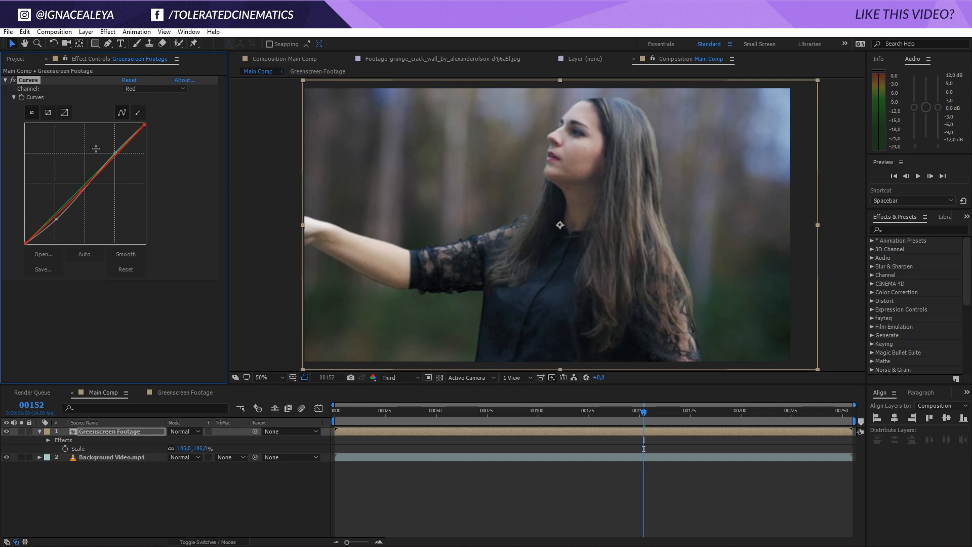
pyautogui.click(133, 88)
pyautogui.click(138, 133)
pyautogui.moveTo(52, 216); pyautogui.dragTo(49, 215)
pyautogui.click(152, 89)
pyautogui.click(137, 124)
pyautogui.moveTo(94, 176); pyautogui.dragTo(92, 173)
# Compare the woman against the forest background with the Curves effect switched off and on.
pyautogui.click(11, 80)
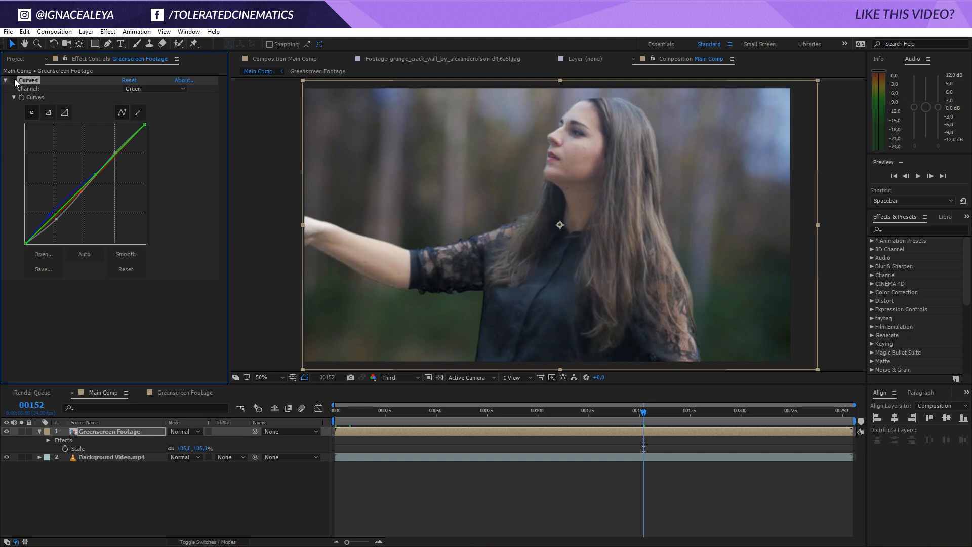
pyautogui.click(11, 80)
pyautogui.click(12, 80)
pyautogui.click(13, 80)
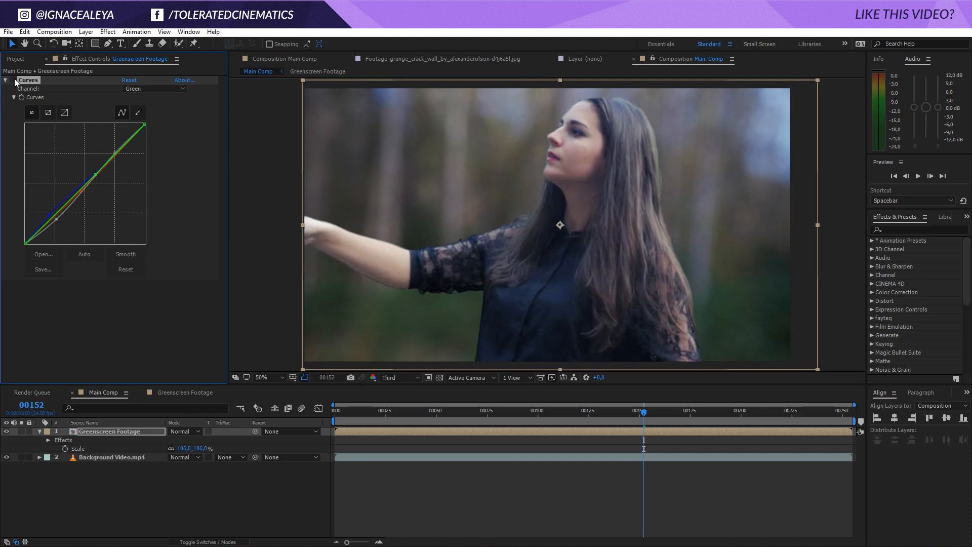
pyautogui.click(13, 80)
pyautogui.click(13, 80)
pyautogui.press(',')
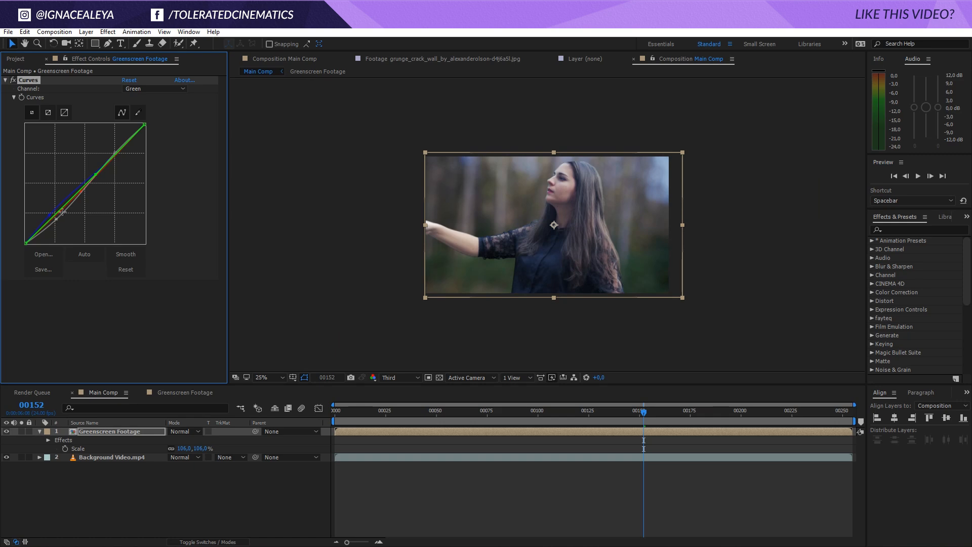
# Lower the Green curve slightly in the shadows and add a midtone point to the Red curve.
pyautogui.moveTo(53, 213); pyautogui.dragTo(54, 219)
pyautogui.press('.')
pyautogui.click(152, 89)
pyautogui.click(149, 109)
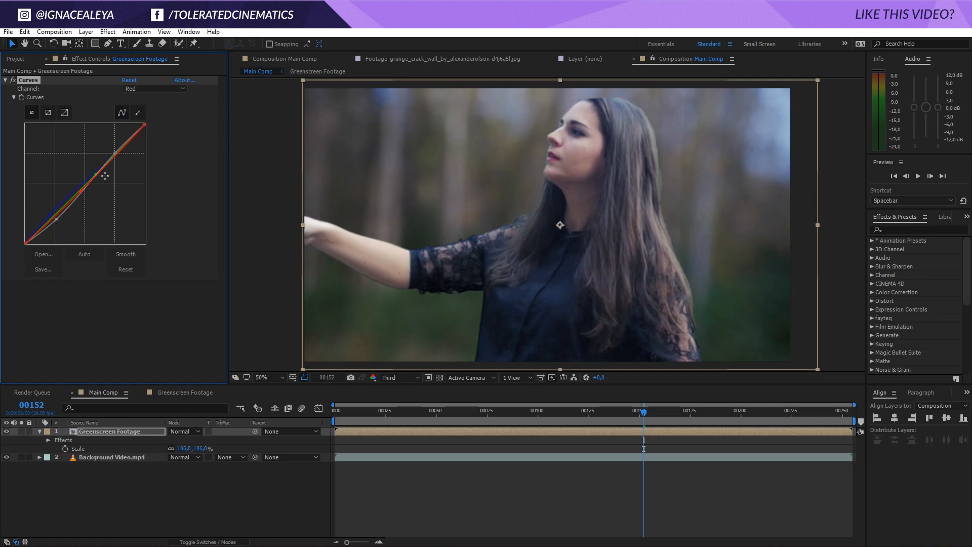
pyautogui.click(82, 189)
# Apply the Tint effect to the Greenscreen Footage layer and set Amount to Tint to 35%.
pyautogui.click(108, 32)
pyautogui.moveTo(66, 137)
pyautogui.click(205, 485)
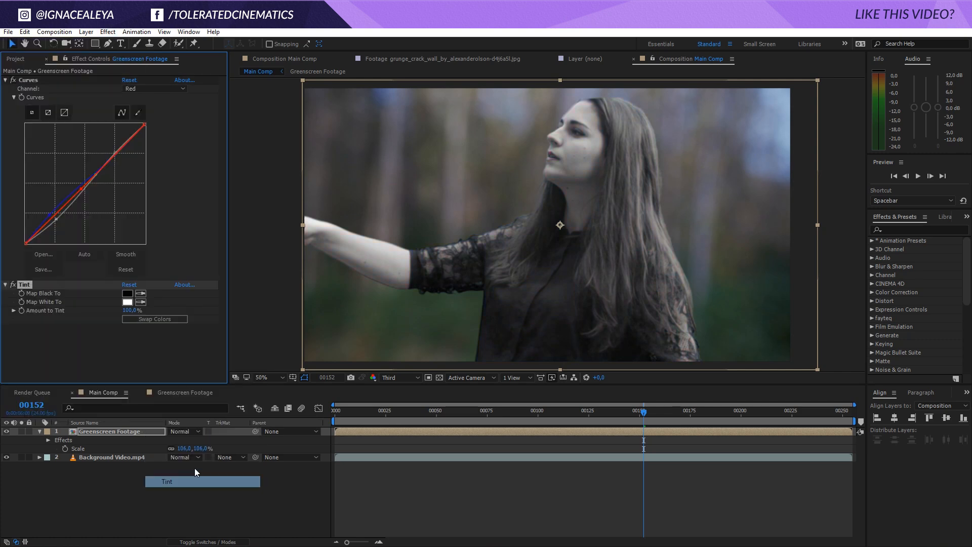
pyautogui.click(129, 310)
pyautogui.write('35')
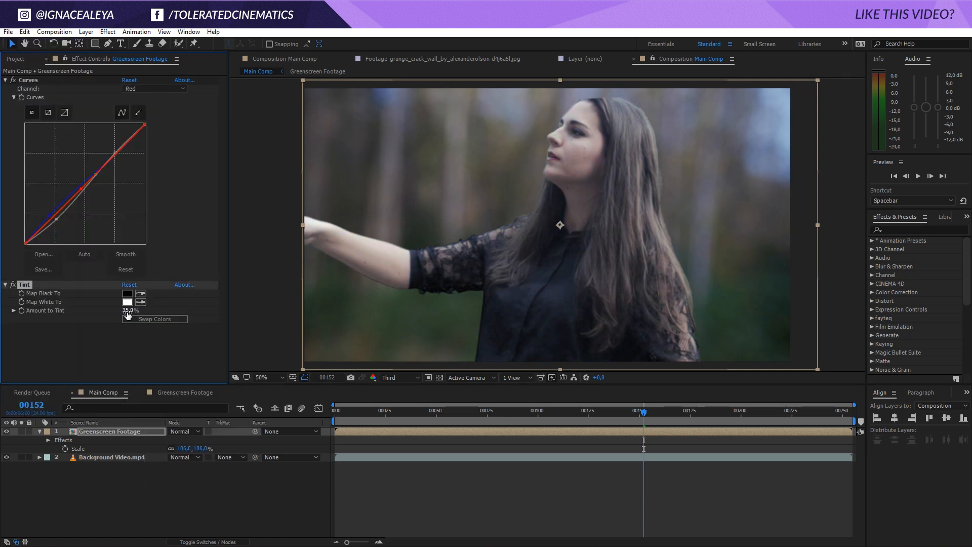
pyautogui.press('Return')
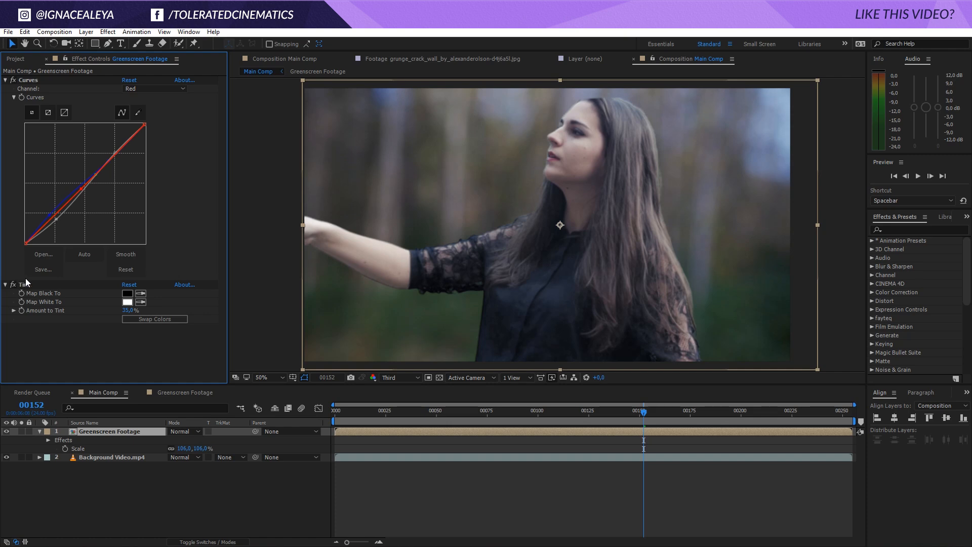
# In the Greenscreen Footage composition, set Footage.mp4's Keylight Screen Shrink/Grow to -1 and Screen Softness to 1.
pyautogui.click(178, 391)
pyautogui.click(104, 431)
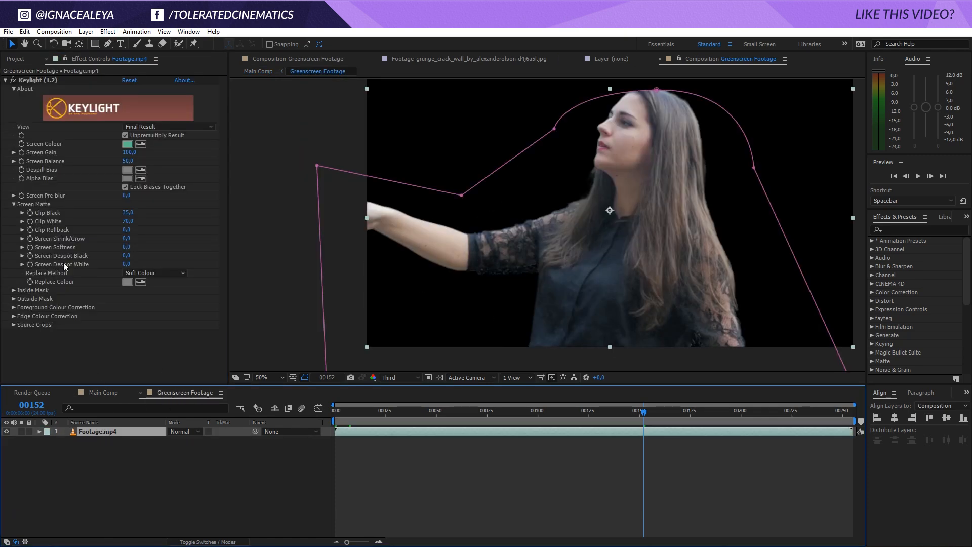
pyautogui.click(126, 238)
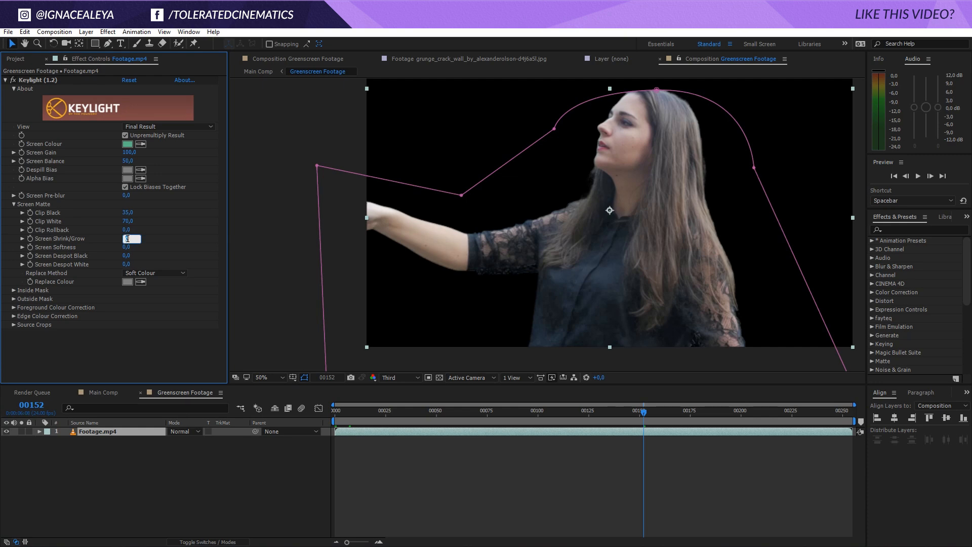
pyautogui.write('-1')
pyautogui.press('Tab')
pyautogui.write('1')
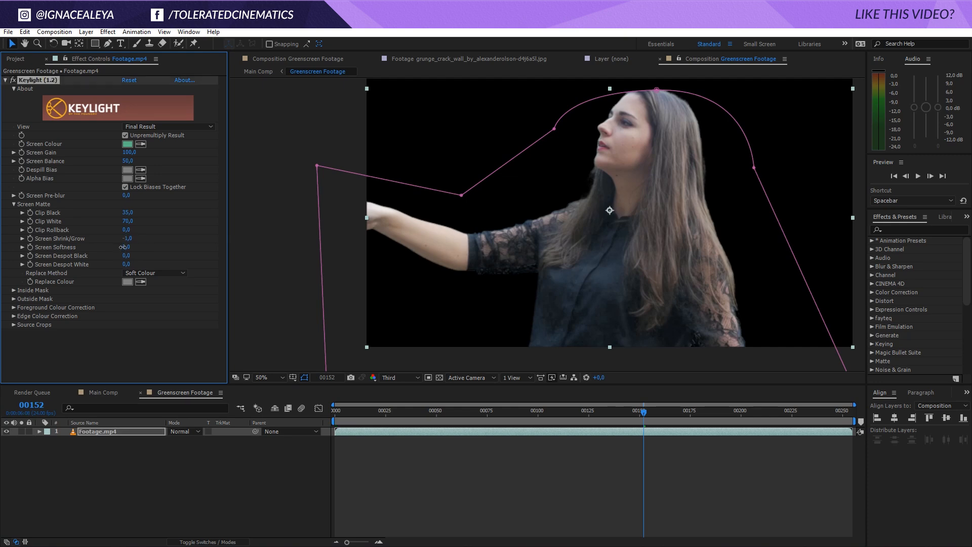
pyautogui.press('Return')
# Apply Unsharp Mask to the Footage.mp4 layer and set its Amount to 75.
pyautogui.click(107, 32)
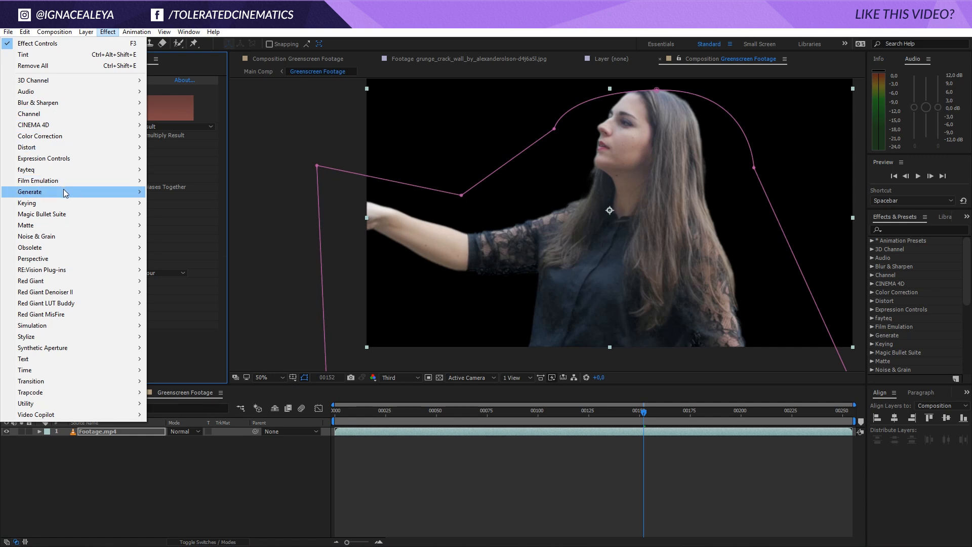
pyautogui.moveTo(118, 104)
pyautogui.click(184, 259)
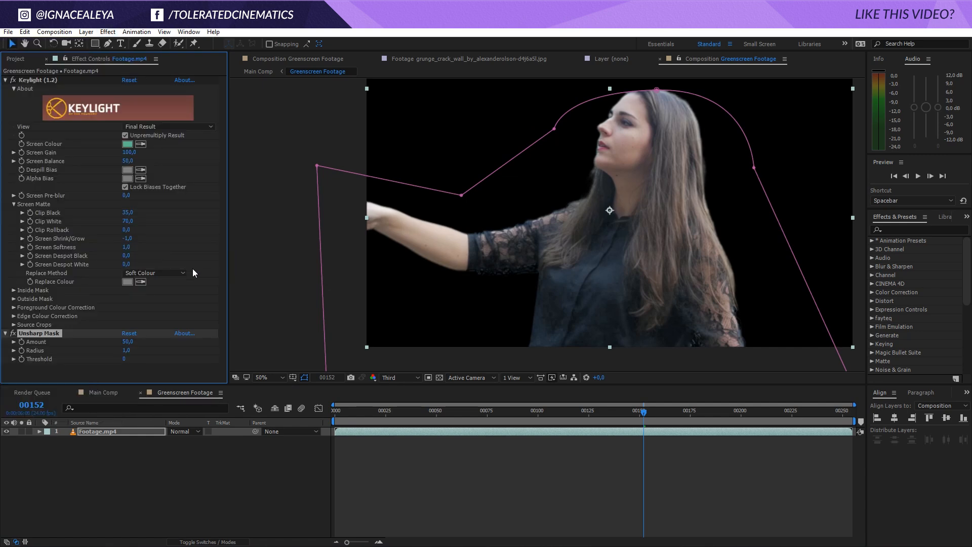
pyautogui.moveTo(127, 345); pyautogui.dragTo(127, 344)
pyautogui.click(125, 359)
pyautogui.click(117, 373)
# Check the sharpened footage in the Main Comp and reorder Unsharp Mask above Keylight on the Footage.mp4 layer.
pyautogui.click(99, 394)
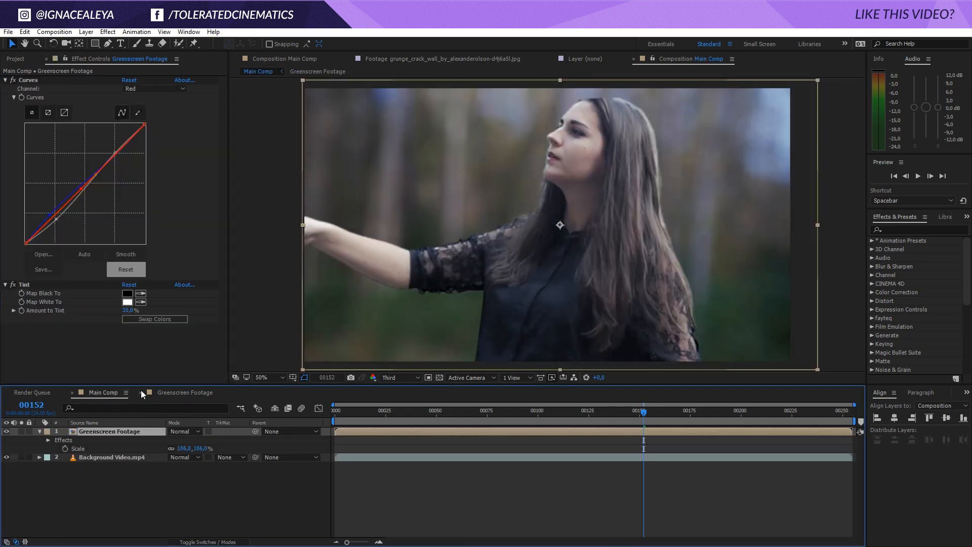
pyautogui.click(175, 390)
pyautogui.moveTo(41, 333); pyautogui.dragTo(48, 77)
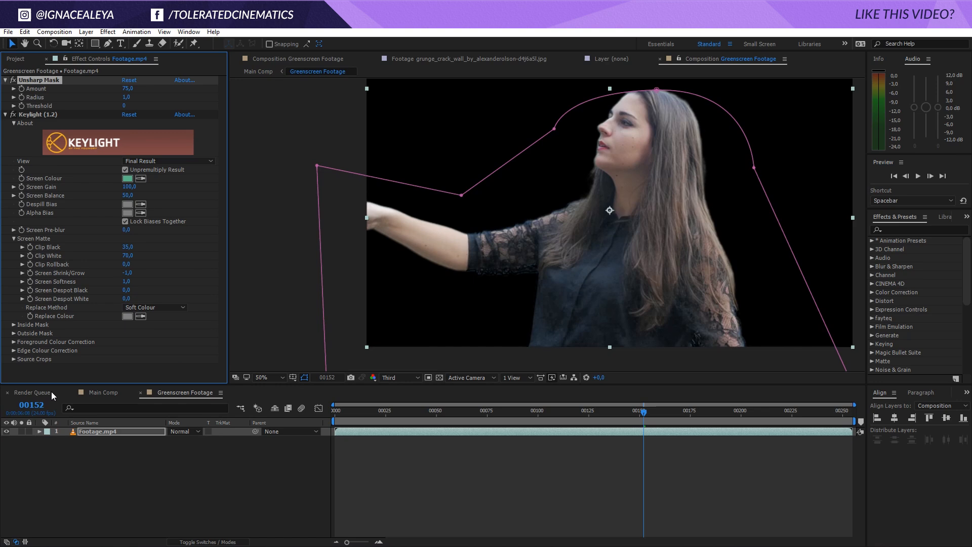
# Remove the Tint effect from the Greenscreen Footage layer in the Main Comp and collapse the layer's properties.
pyautogui.click(104, 393)
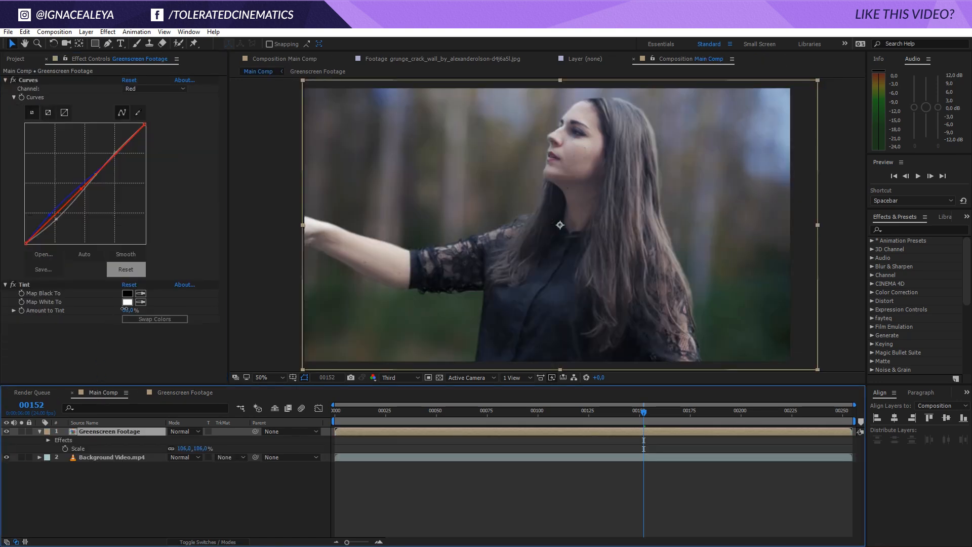
pyautogui.click(101, 308)
pyautogui.click(27, 285)
pyautogui.press('Delete')
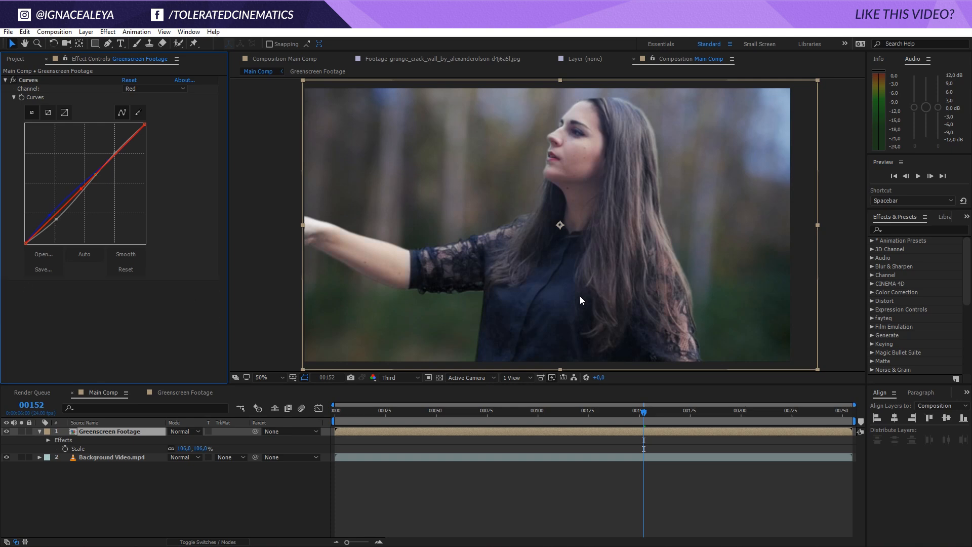
pyautogui.click(39, 431)
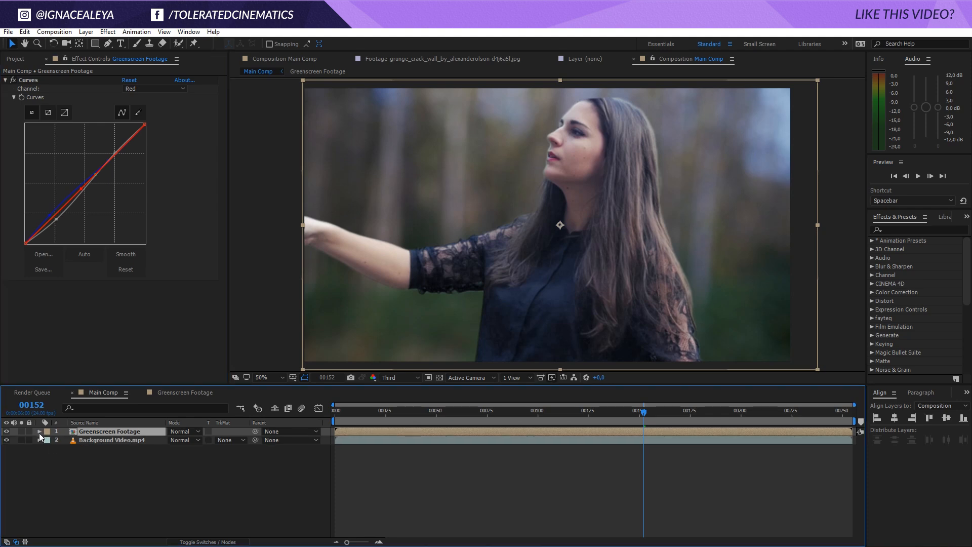
# Create a new 1920 x 1080 composition at 24 fps named Transition Luma Key.
pyautogui.click(15, 58)
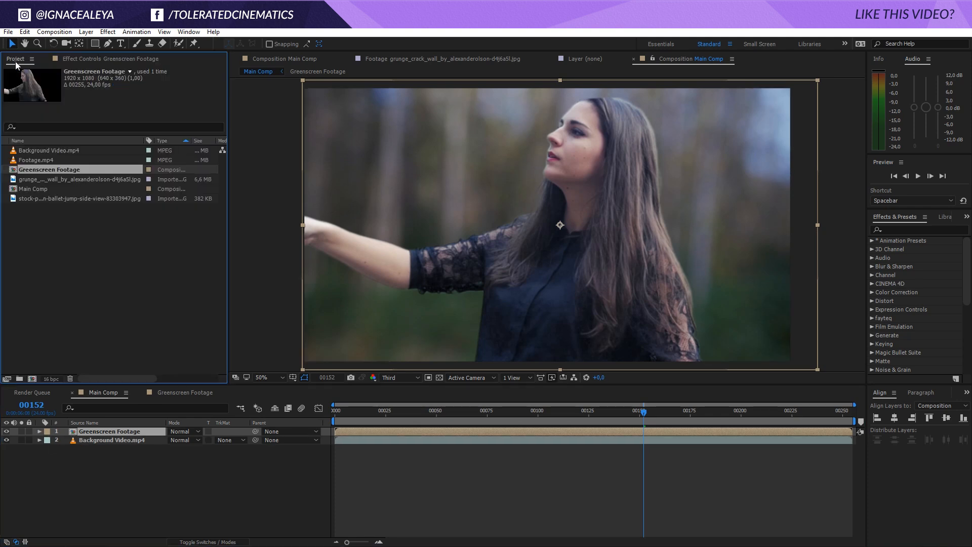
pyautogui.click(54, 31)
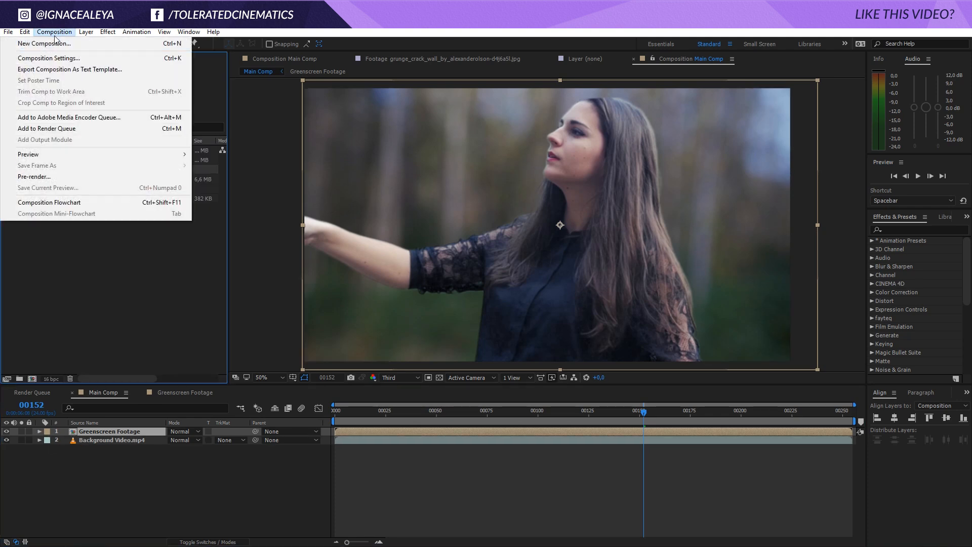
pyautogui.click(55, 41)
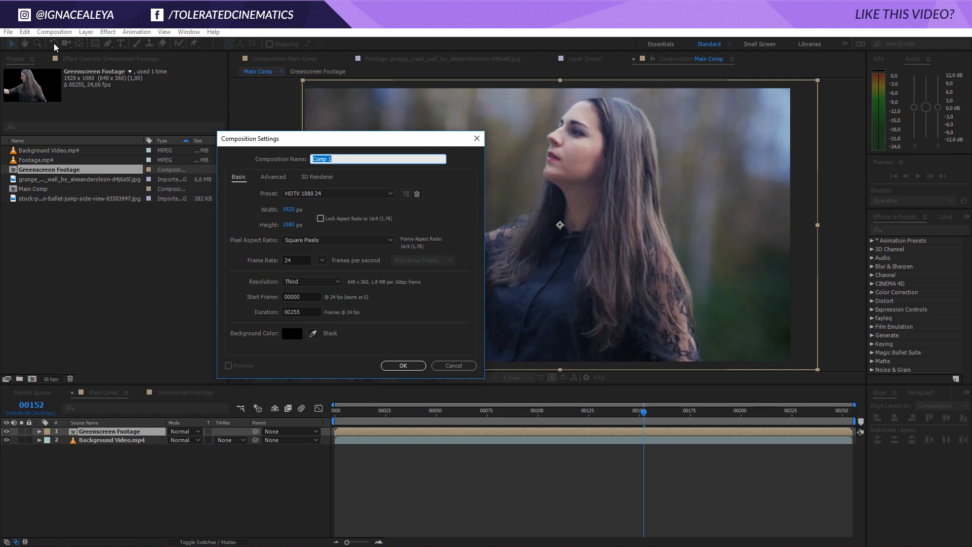
pyautogui.write('Transition Luma Key')
pyautogui.click(406, 361)
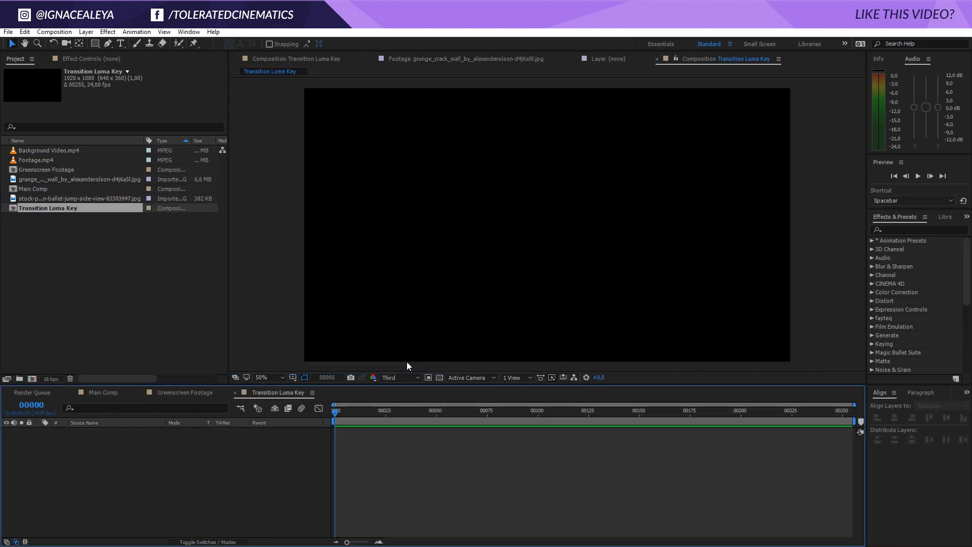
# Add a black 1920 x 1080 px solid layer to the Transition Luma Key composition.
pyautogui.rightClick(275, 436)
pyautogui.moveTo(299, 442)
pyautogui.click(233, 468)
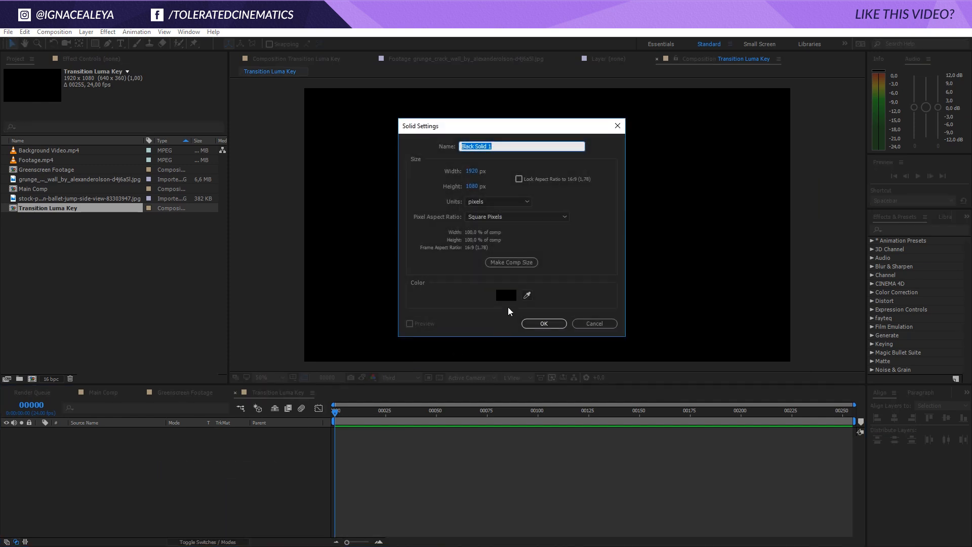
pyautogui.click(499, 297)
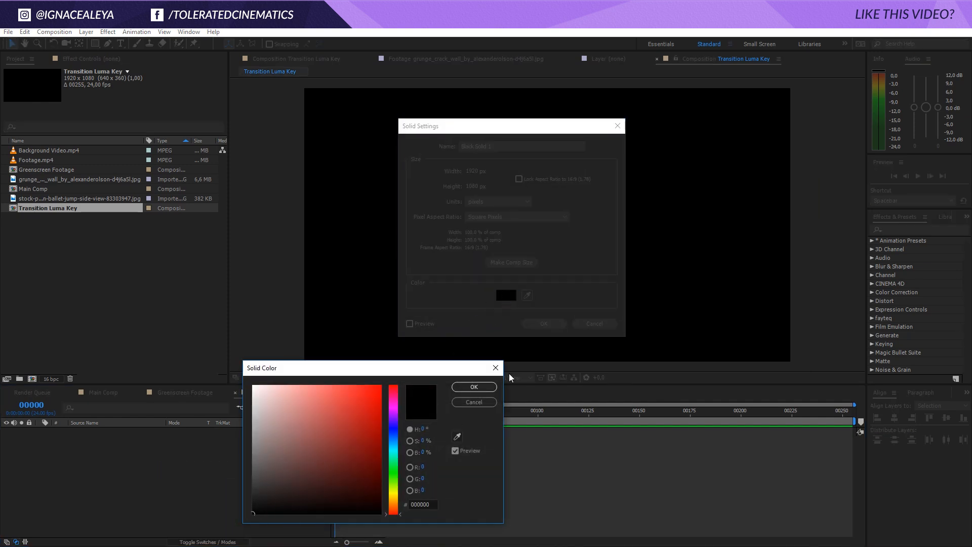
pyautogui.click(474, 387)
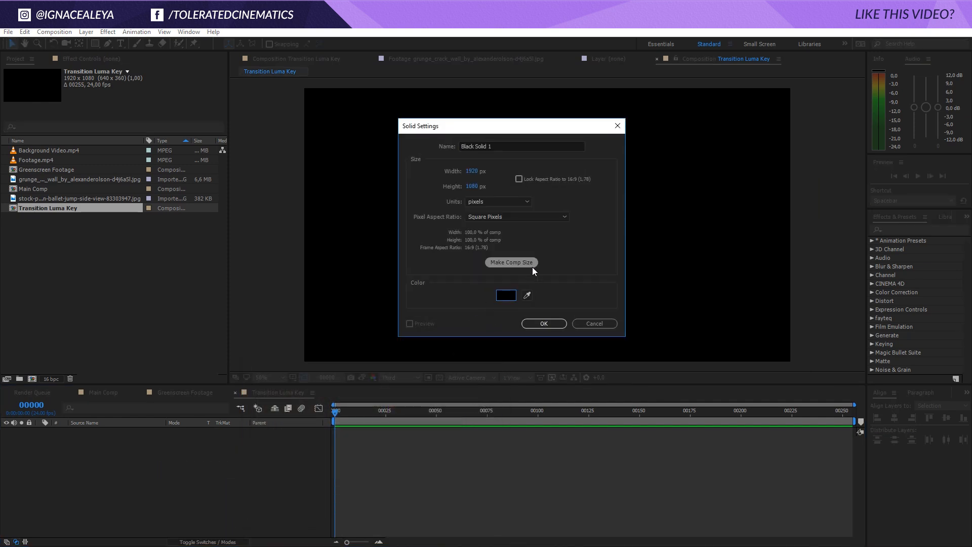
pyautogui.click(548, 324)
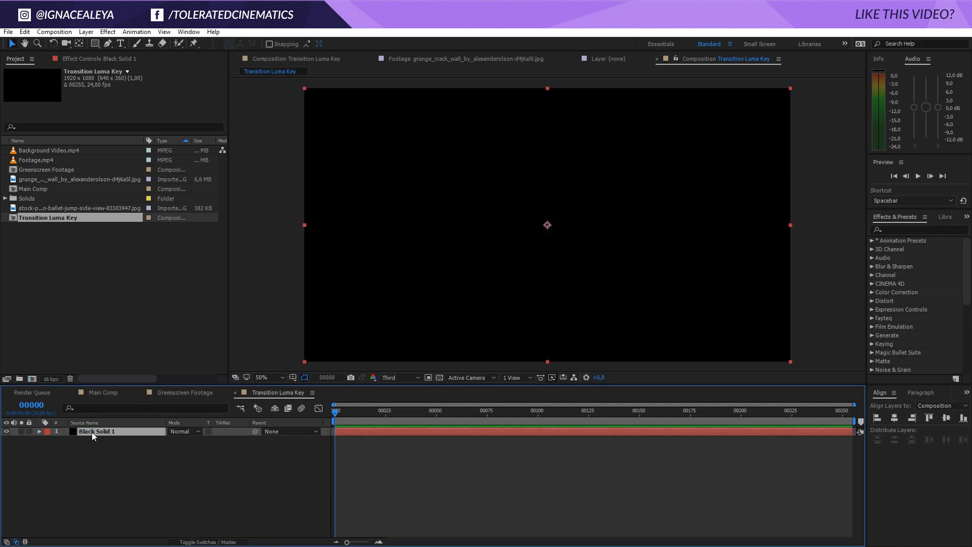
# Duplicate the black solid and change the upper copy's colour to white (FFFFFF).
pyautogui.hotkey('ctrl', 'd')
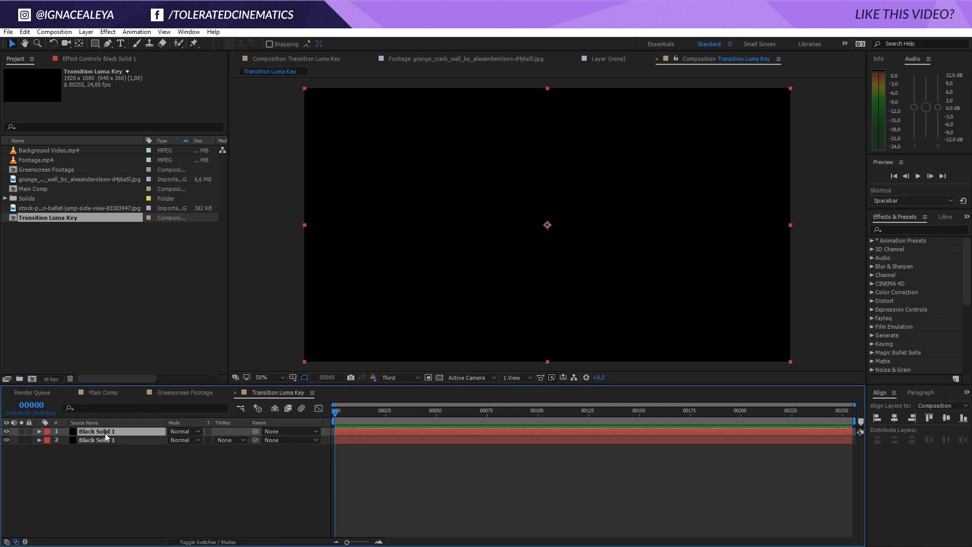
pyautogui.click(85, 32)
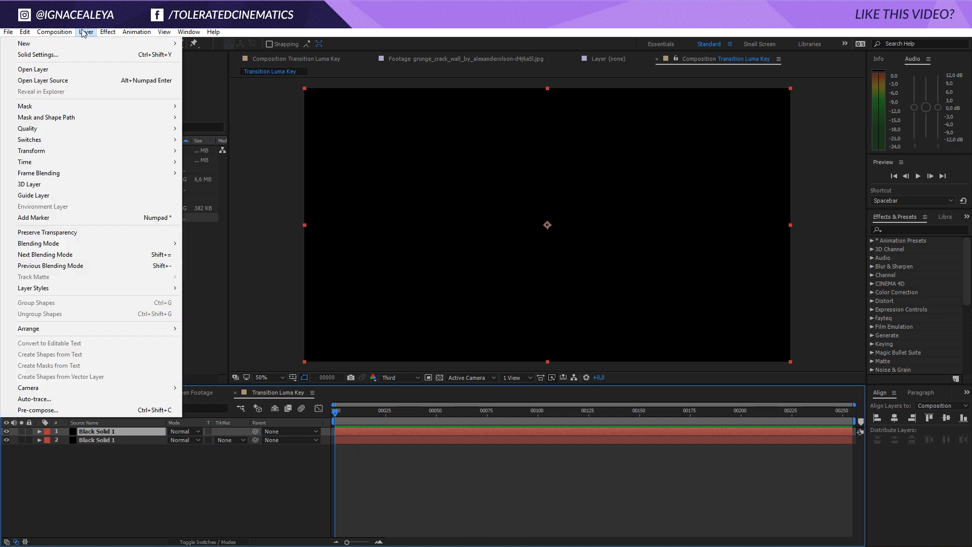
pyautogui.click(65, 54)
pyautogui.click(637, 288)
pyautogui.write('ffffff')
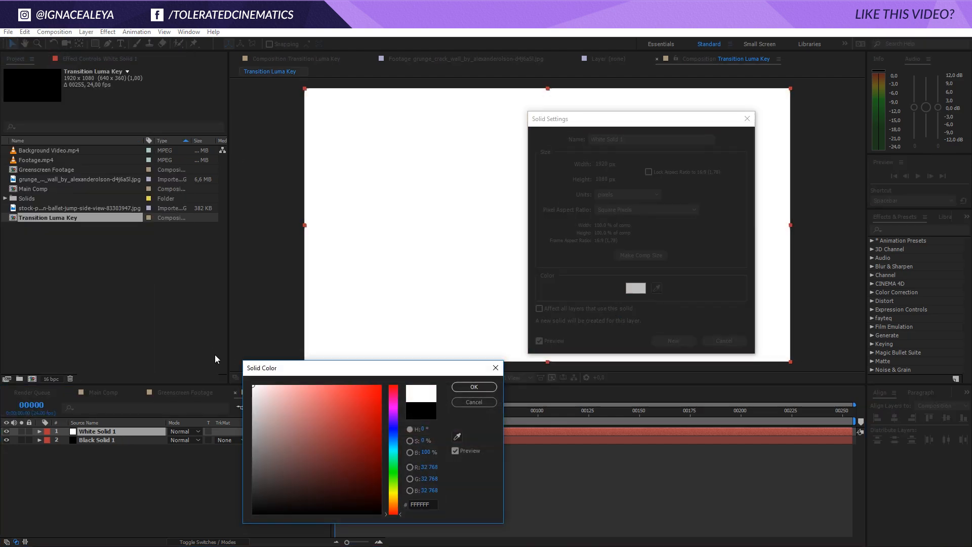
pyautogui.click(474, 386)
pyautogui.click(677, 340)
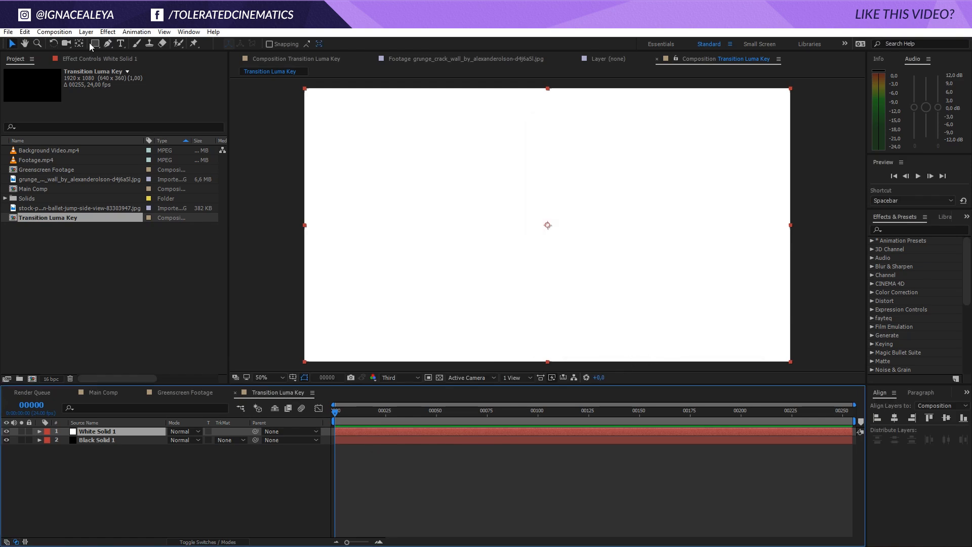
# Draw a small circular mask in the lower-left part of the white solid and keyframe its Mask Path at frame 35.
pyautogui.moveTo(95, 43); pyautogui.dragTo(141, 66)
pyautogui.moveTo(398, 288); pyautogui.dragTo(423, 310)
pyautogui.press('space')
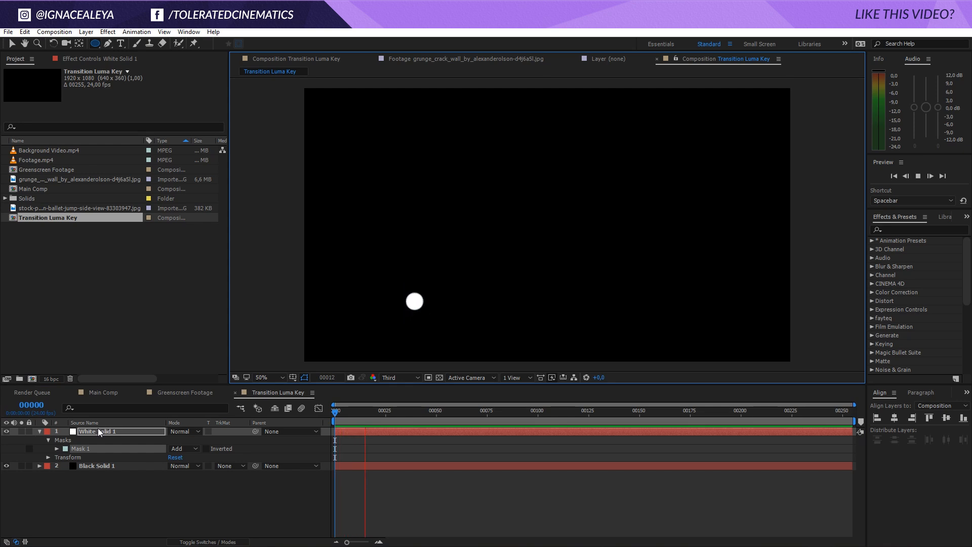
pyautogui.press('m')
pyautogui.moveTo(381, 412); pyautogui.dragTo(405, 418)
pyautogui.click(72, 449)
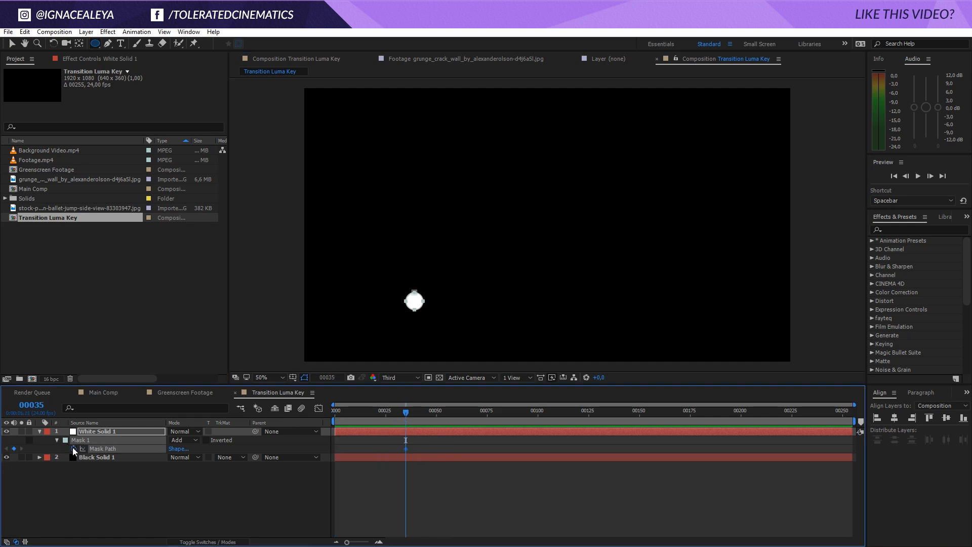
# At frame 165, enlarge the white solid's circular mask evenly about its centre until it covers the whole composition.
pyautogui.moveTo(412, 418); pyautogui.dragTo(670, 424)
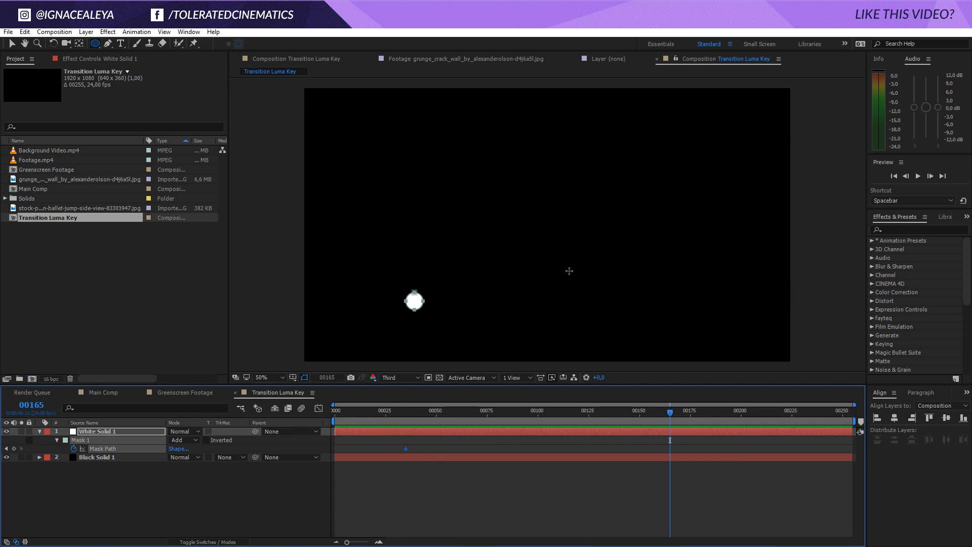
pyautogui.press(',')
pyautogui.press('v')
pyautogui.click(480, 262)
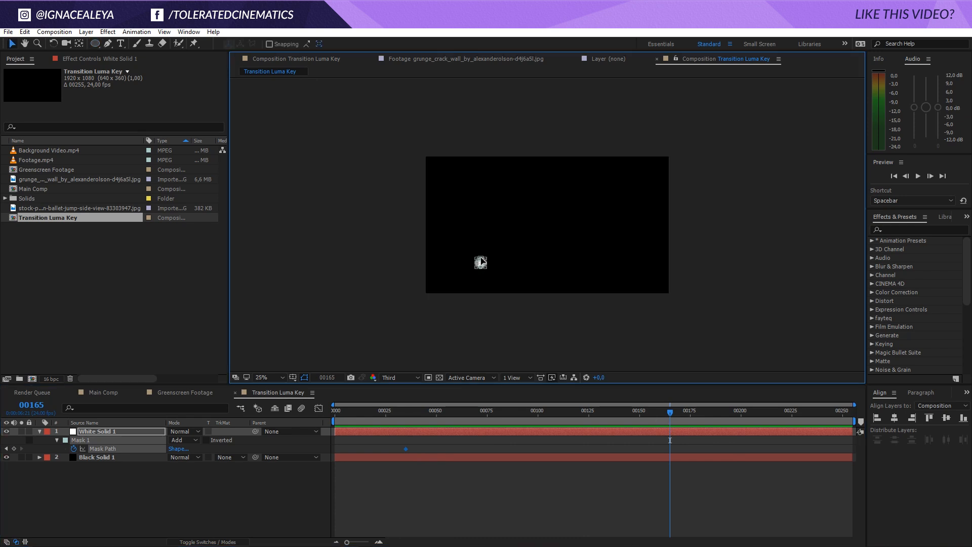
pyautogui.moveTo(487, 256); pyautogui.dragTo(802, 28)
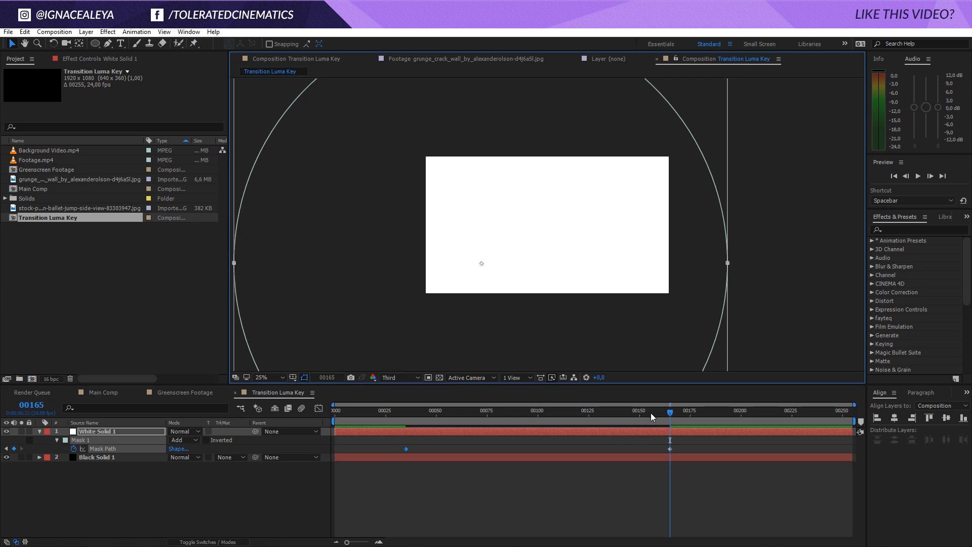
# At frame 35, keyframe the white solid's Mask Feather at 130 pixels and its Mask Expansion at -37 pixels.
pyautogui.moveTo(670, 411); pyautogui.dragTo(404, 450)
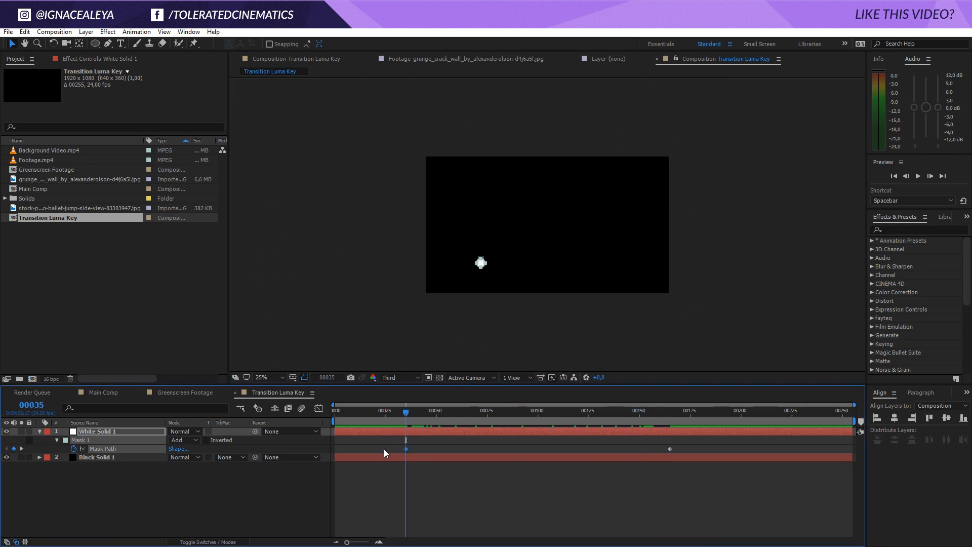
pyautogui.press('.')
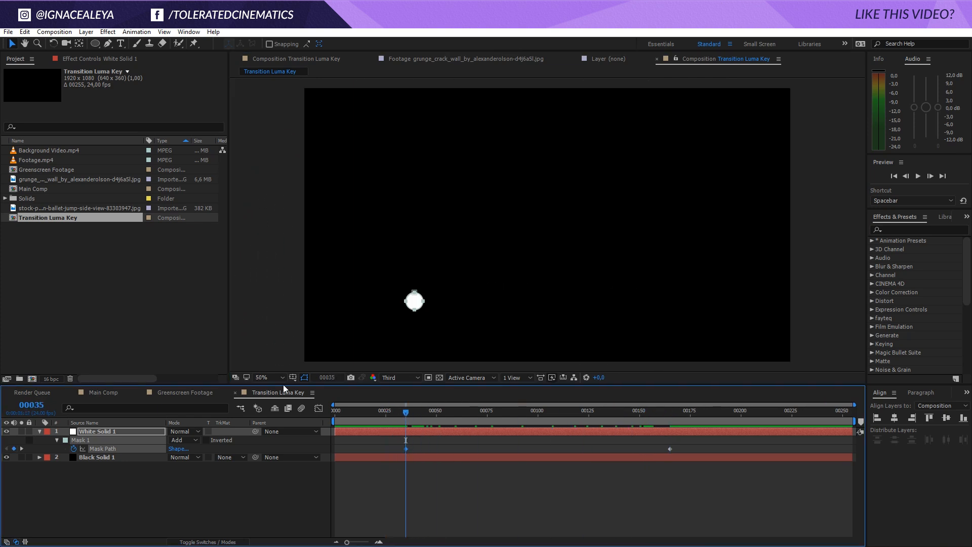
pyautogui.click(152, 432)
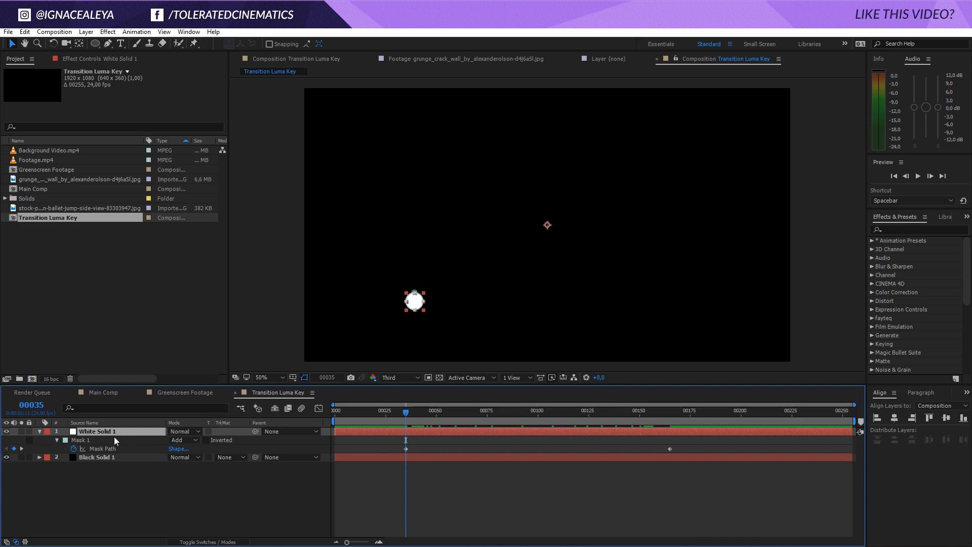
pyautogui.press('m')
pyautogui.press('m')
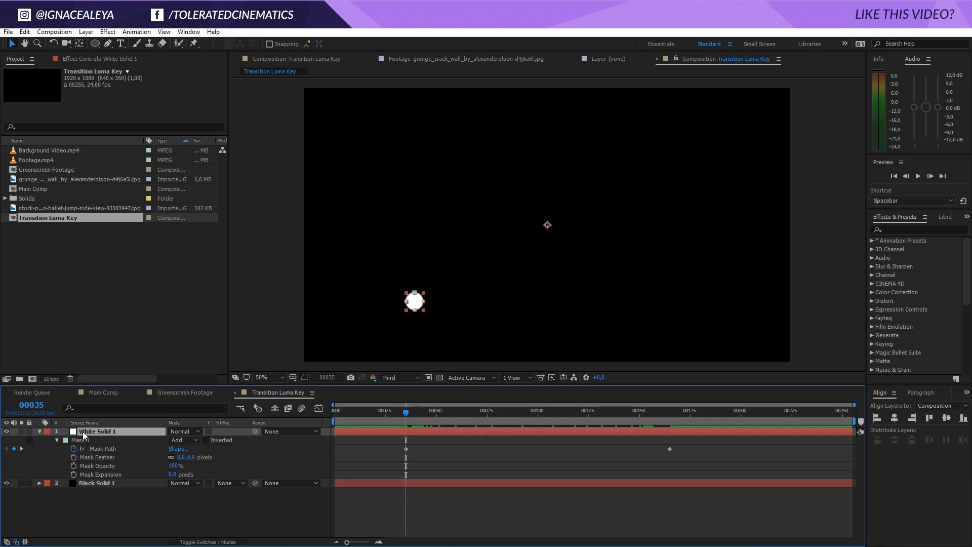
pyautogui.click(73, 474)
pyautogui.click(73, 457)
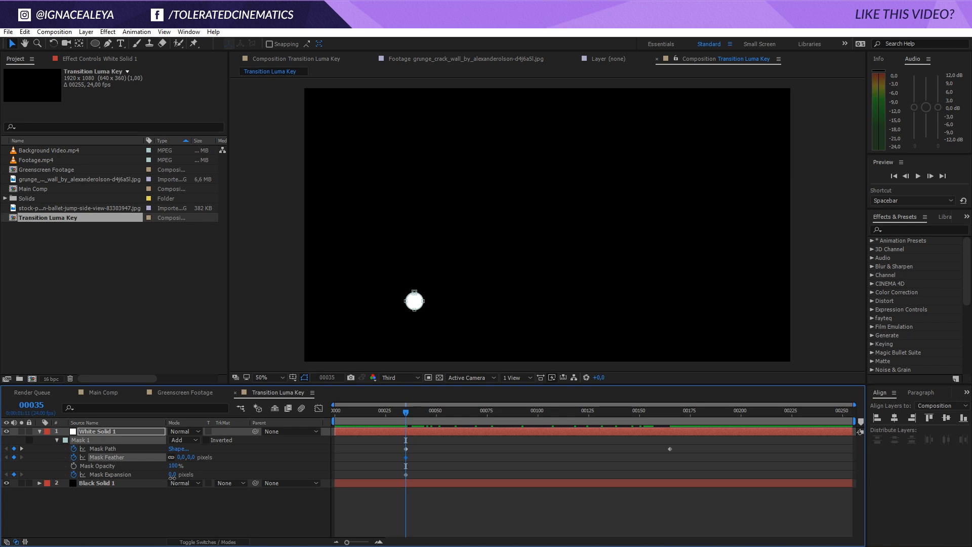
pyautogui.moveTo(173, 475); pyautogui.dragTo(154, 477)
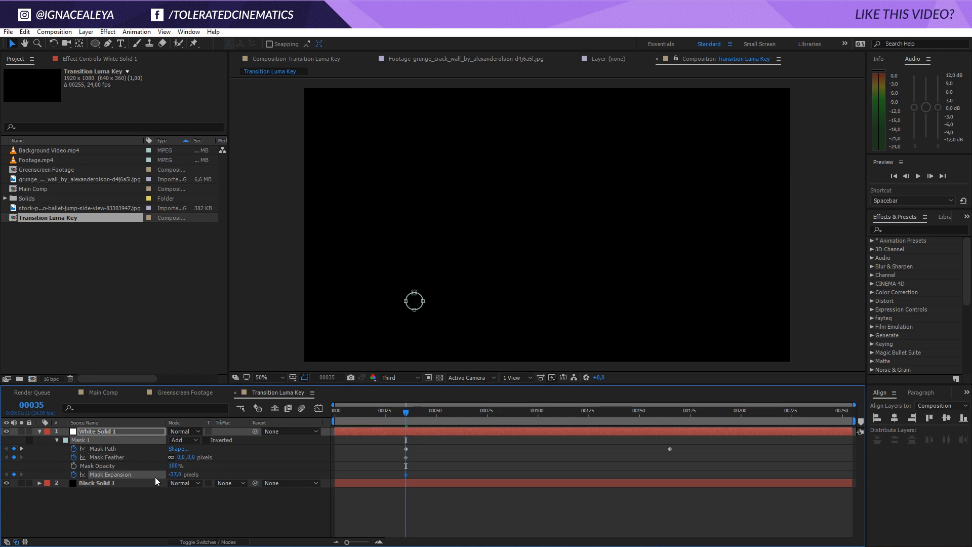
pyautogui.click(182, 457)
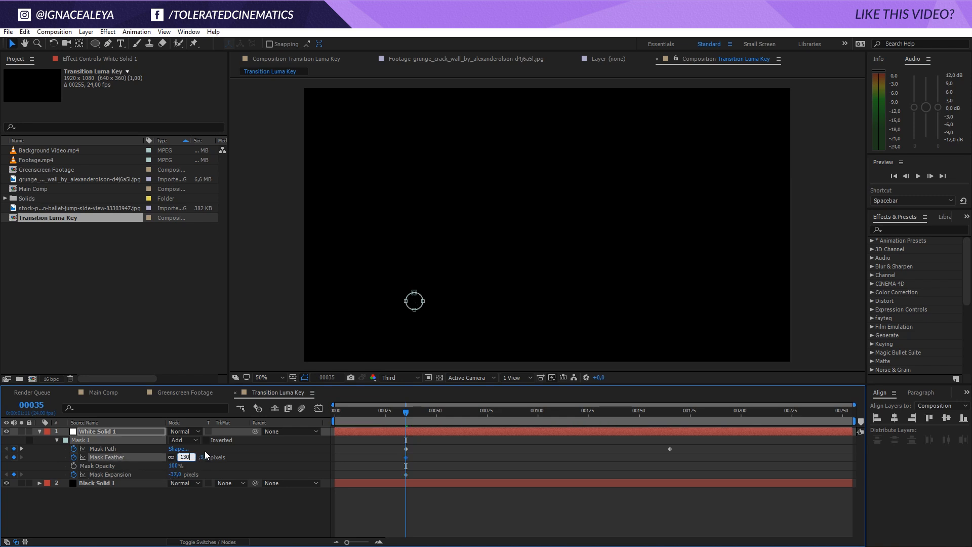
# Set the white solid's Mask Feather to 1000 pixels at frame 52.
pyautogui.moveTo(409, 409); pyautogui.dragTo(439, 413)
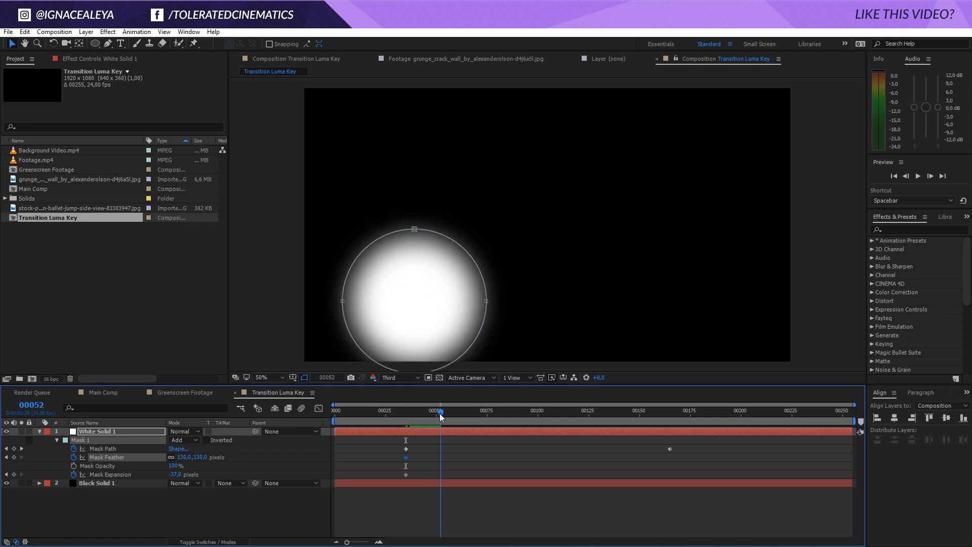
pyautogui.click(201, 457)
pyautogui.write('1000')
pyautogui.press('Return')
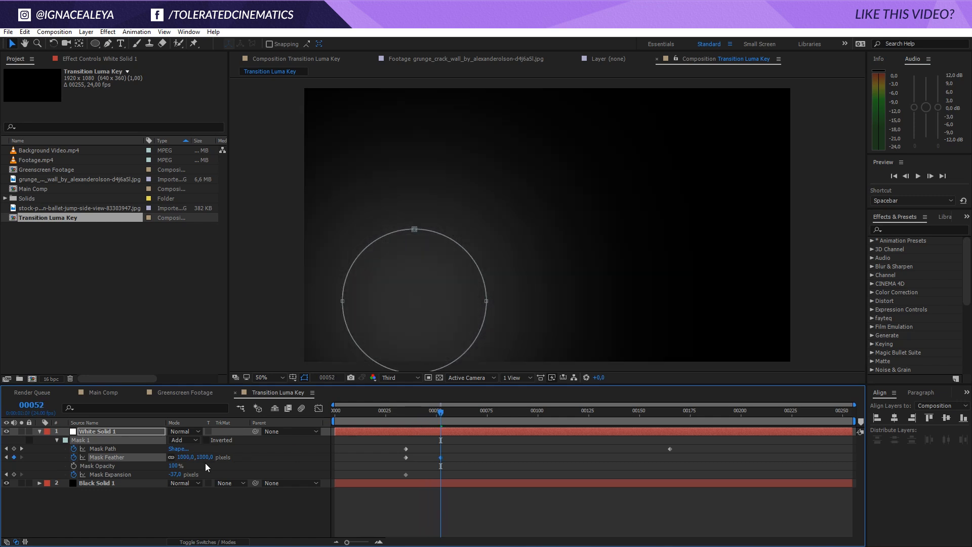
# Try a Mask Expansion of 500 pixels on the white solid at frame 52.
pyautogui.moveTo(177, 478)
pyautogui.mouseDown()
pyautogui.moveTo(193, 481)
pyautogui.moveTo(160, 474)
pyautogui.mouseUp()
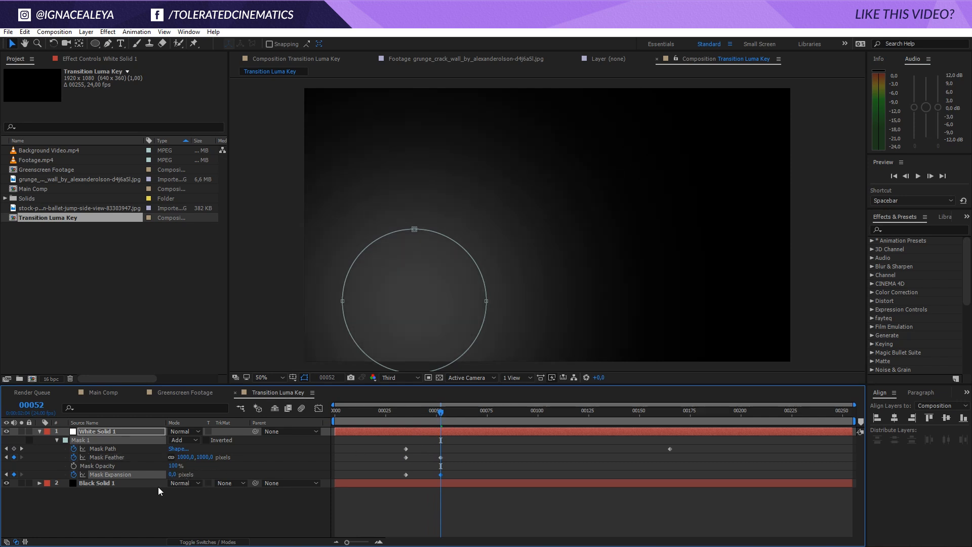
pyautogui.click(172, 474)
pyautogui.write('500')
pyautogui.press('Return')
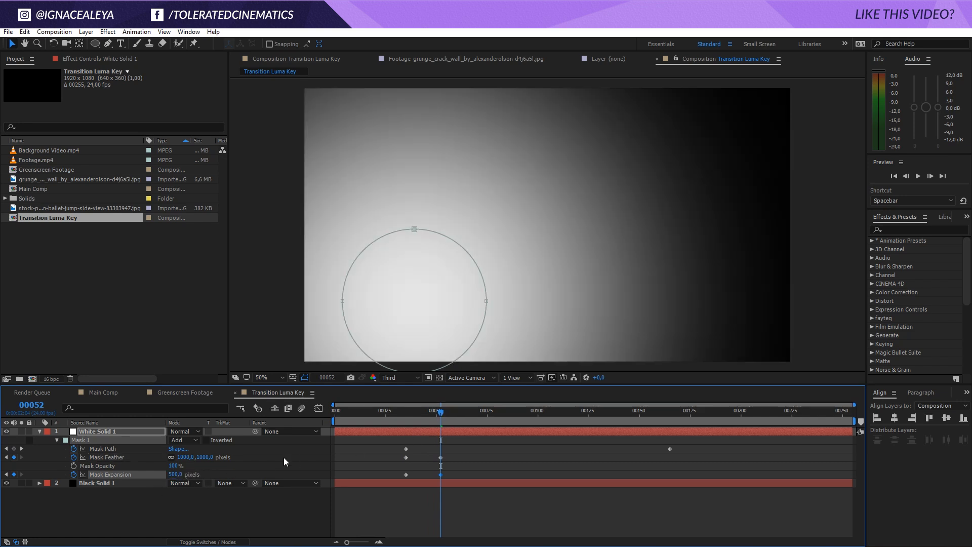
# Set the white solid's Mask Expansion to 100 pixels at frame 52, check the growing mask, and collapse the layer.
pyautogui.click(172, 474)
pyautogui.write('100')
pyautogui.press('Return')
pyautogui.moveTo(444, 411); pyautogui.dragTo(621, 470)
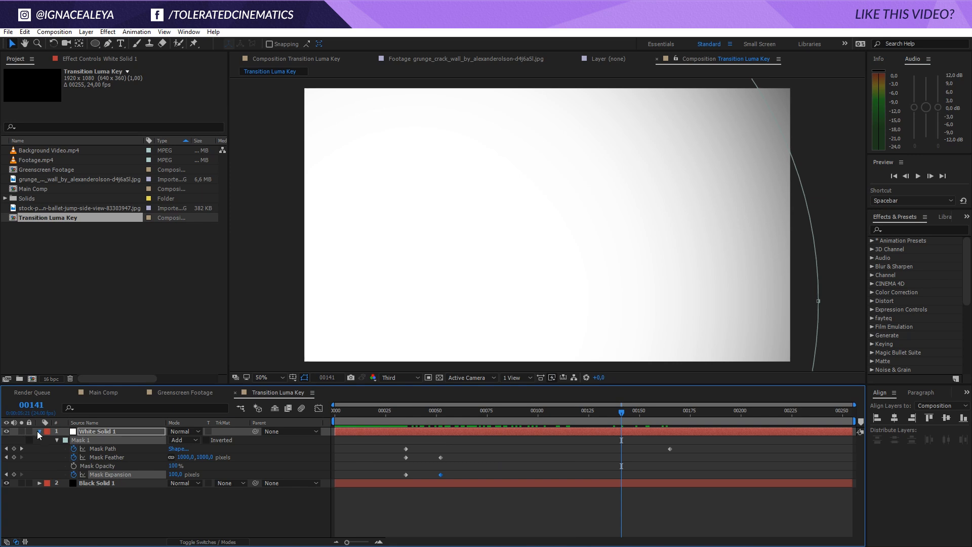
pyautogui.click(39, 431)
# Add an adjustment layer above both solids and rename it Displacement.
pyautogui.rightClick(82, 474)
pyautogui.moveTo(152, 382)
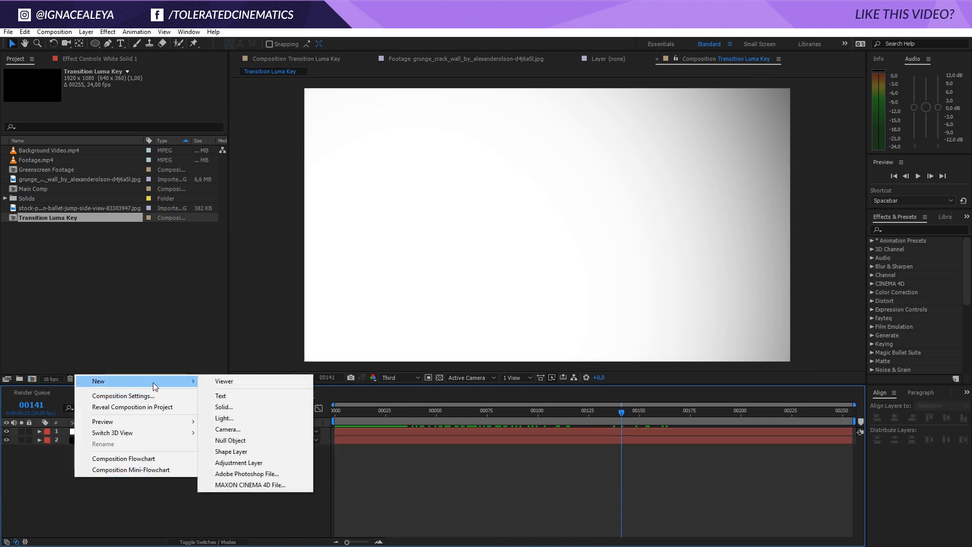
pyautogui.click(254, 462)
pyautogui.press('Return')
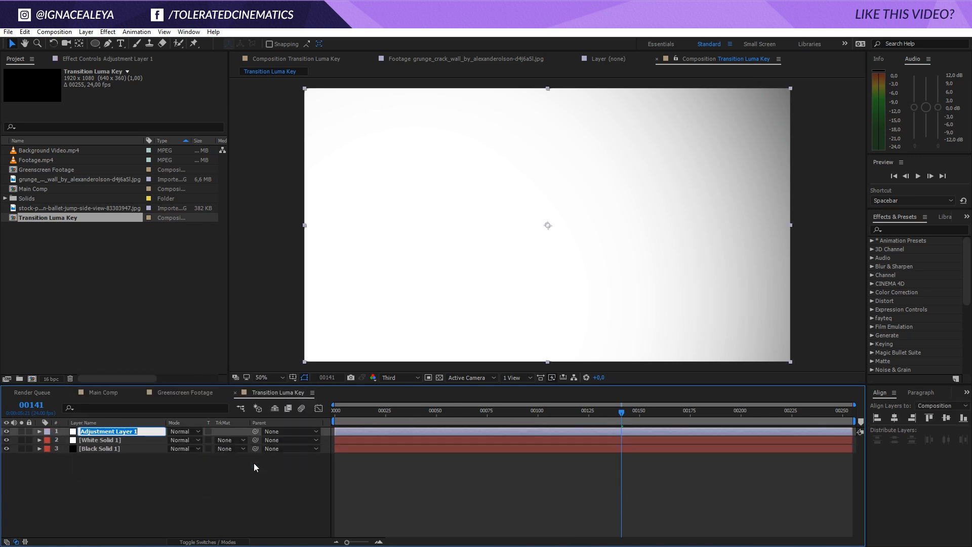
pyautogui.write('Dispalcement')
pyautogui.press('Return')
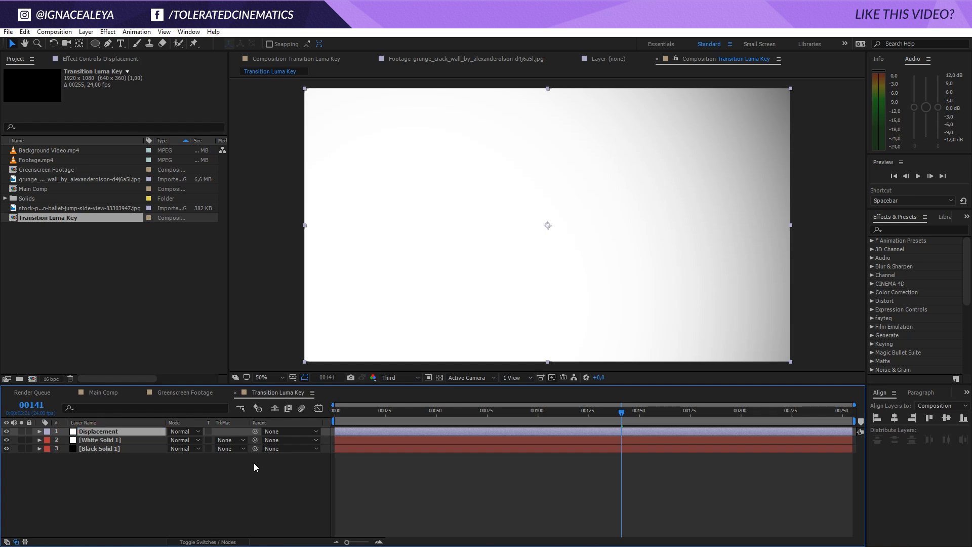
# Apply Turbulent Displace to the Displacement layer and set its Amount to 101 and Size to 84 at frame 55.
pyautogui.click(942, 229)
pyautogui.write('urbu')
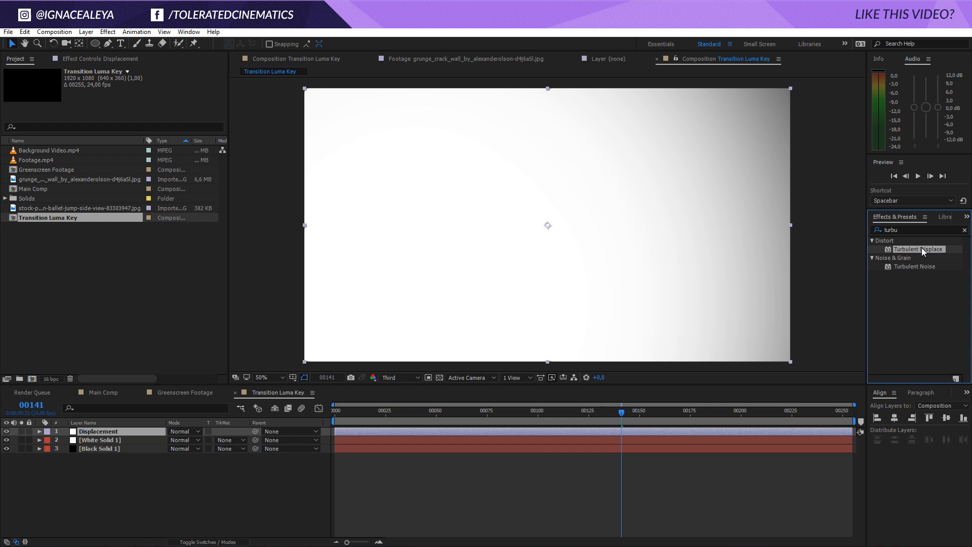
pyautogui.moveTo(906, 250); pyautogui.dragTo(529, 430)
pyautogui.moveTo(463, 411); pyautogui.dragTo(450, 402)
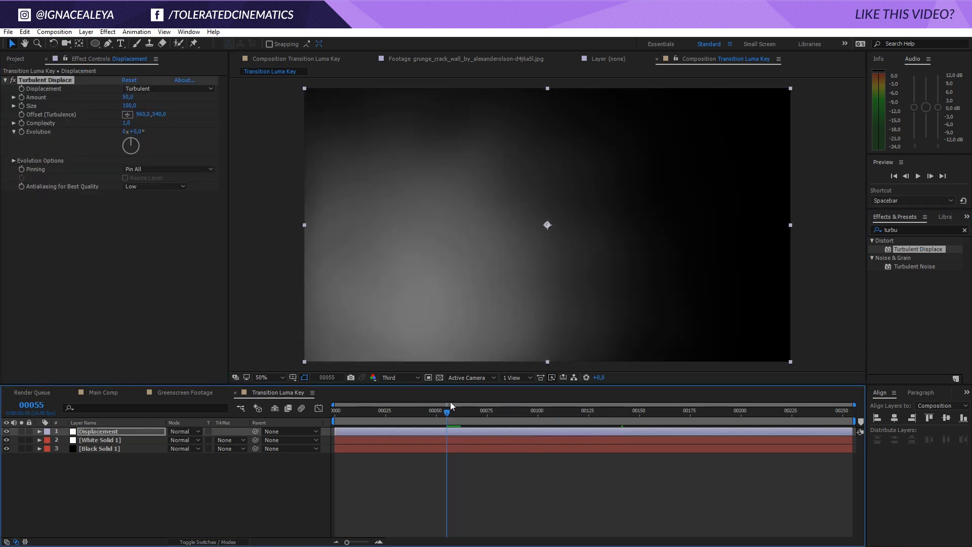
pyautogui.click(13, 81)
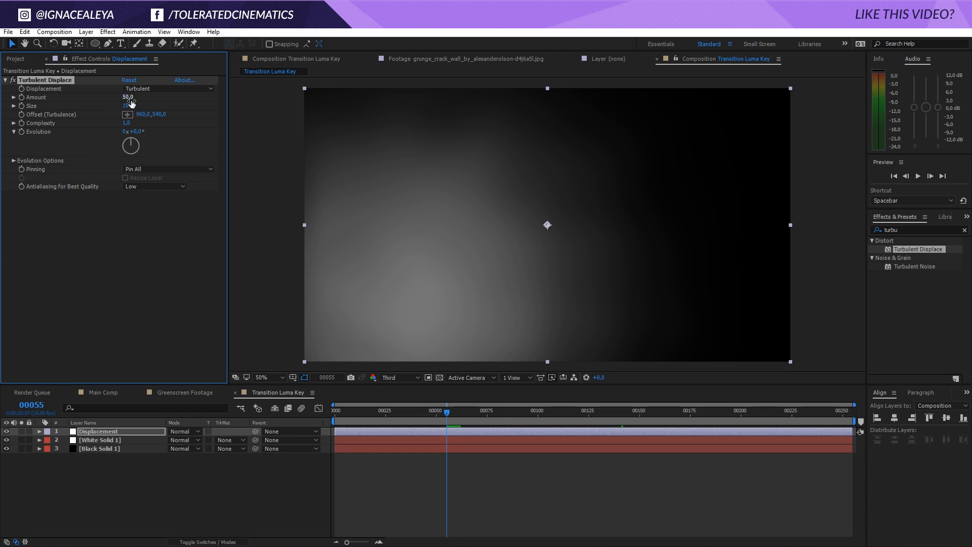
pyautogui.moveTo(129, 106)
pyautogui.mouseDown()
pyautogui.moveTo(103, 109)
pyautogui.moveTo(152, 94)
pyautogui.moveTo(148, 107)
pyautogui.mouseUp()
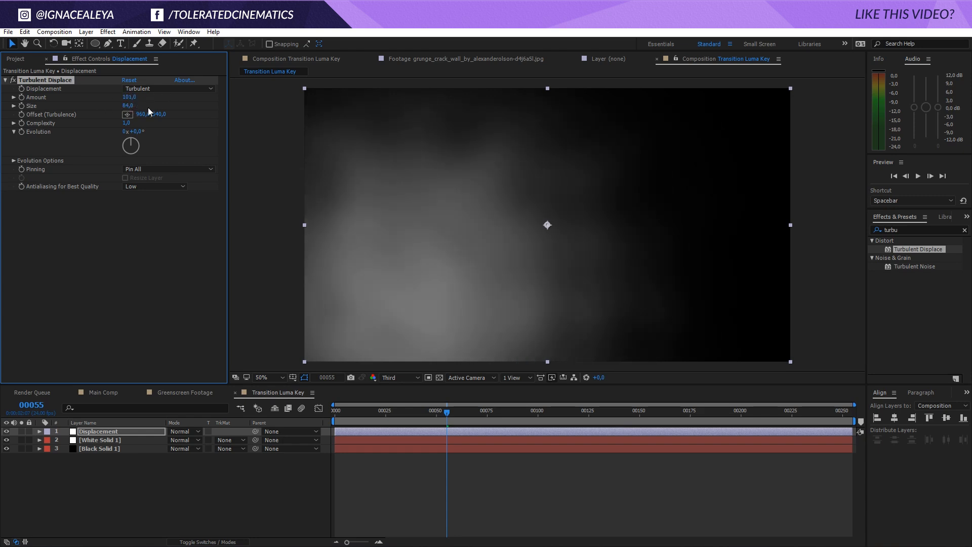
# Drive the Turbulent Displace Evolution with the expression time*250 and preview the moving displacement.
pyautogui.keyDown('alt'); pyautogui.click(23, 129); pyautogui.keyUp('alt')
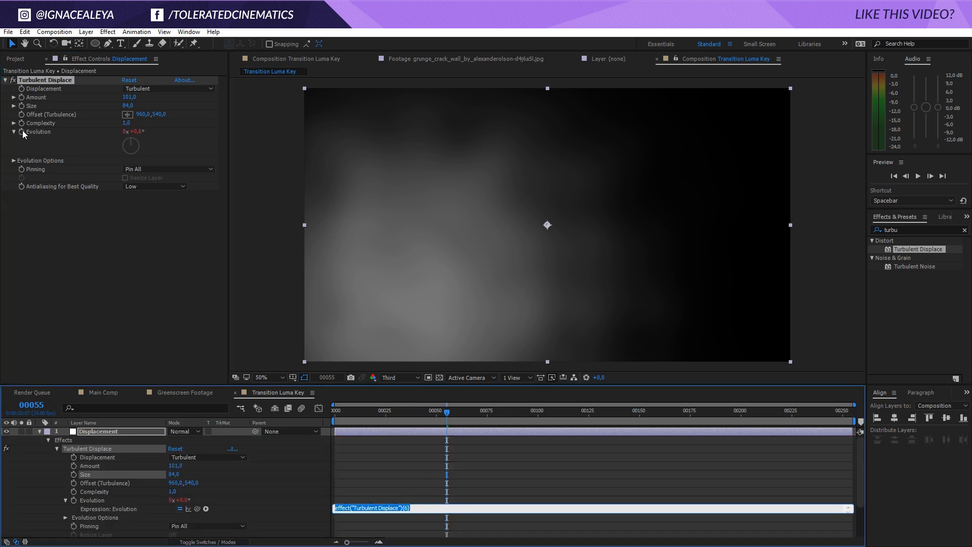
pyautogui.write('time*')
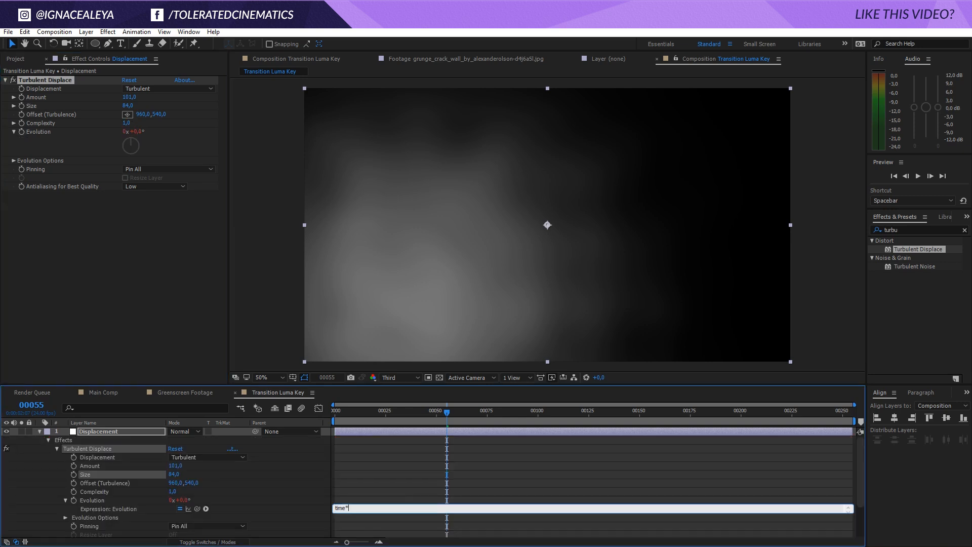
pyautogui.write('250')
pyautogui.click(42, 140)
pyautogui.press('space')
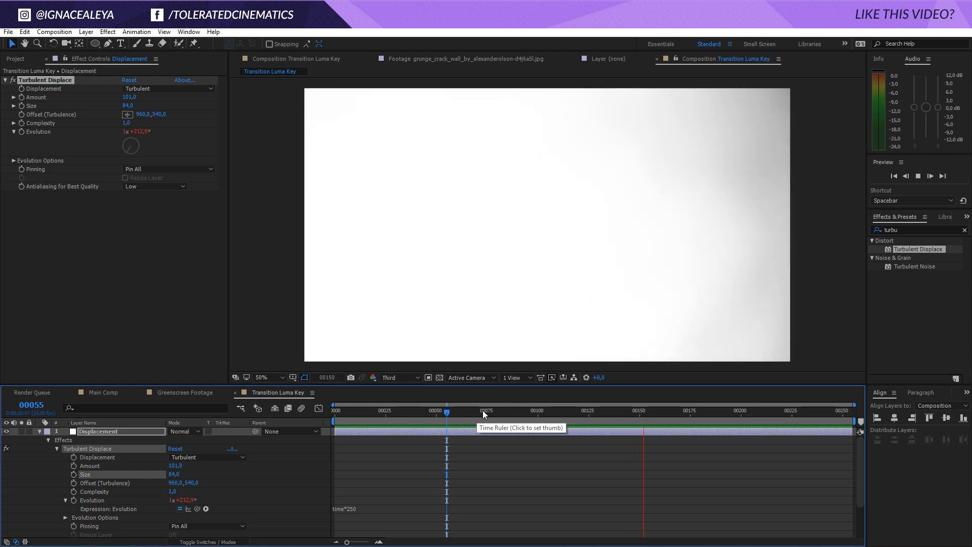
pyautogui.click(522, 411)
pyautogui.click(496, 411)
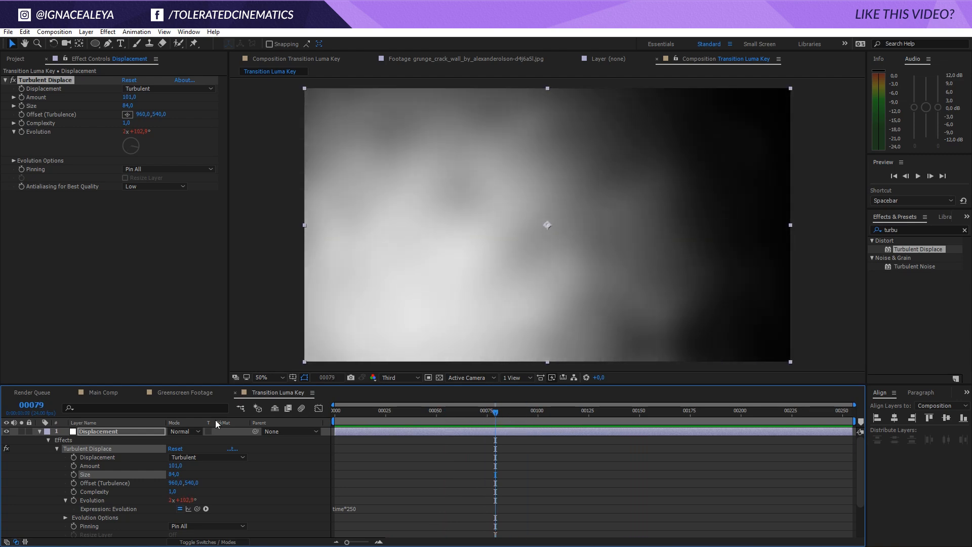
# Pre-compose the Displacement, white solid and black solid layers into a composition named Luma Matte Transition.
pyautogui.click(39, 431)
pyautogui.click(103, 472)
pyautogui.moveTo(103, 472); pyautogui.dragTo(152, 419)
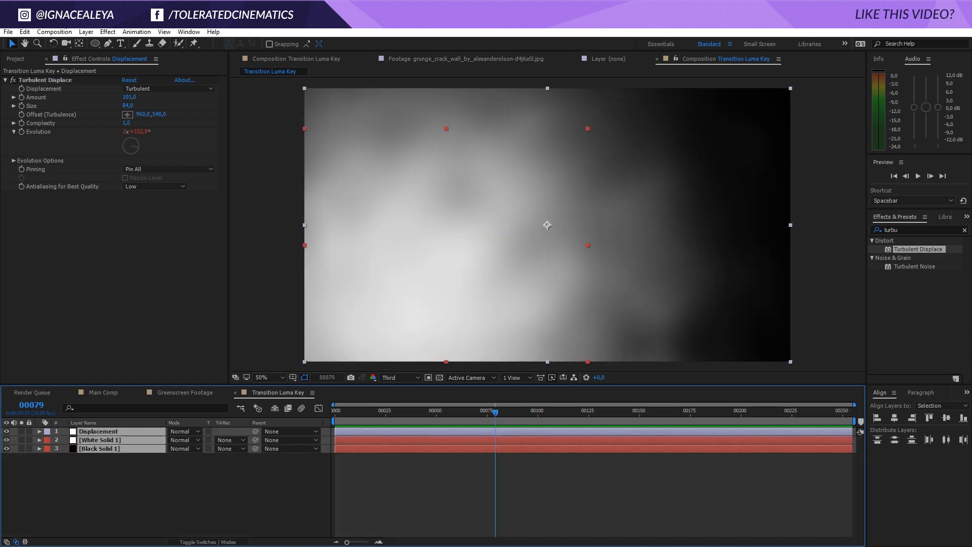
pyautogui.click(86, 32)
pyautogui.click(34, 414)
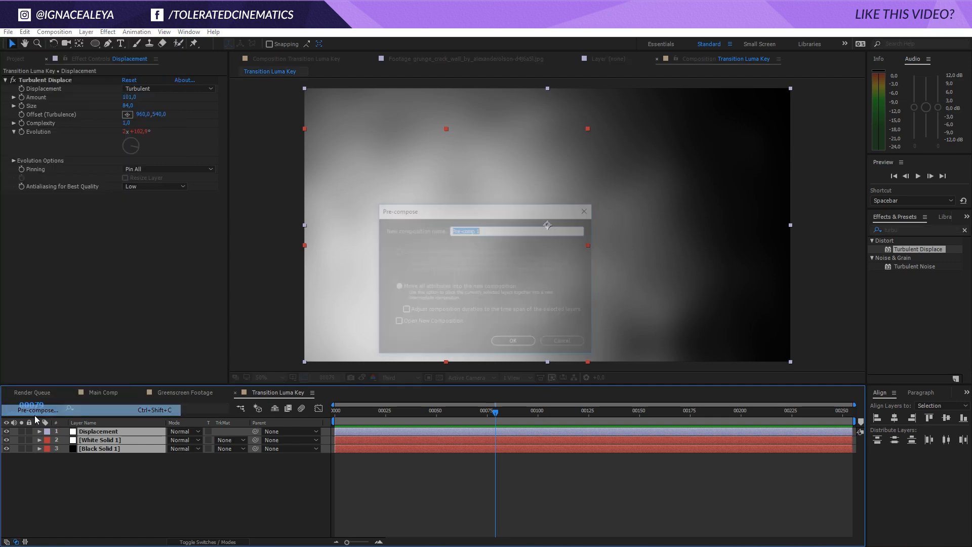
pyautogui.write('Luma Matte T')
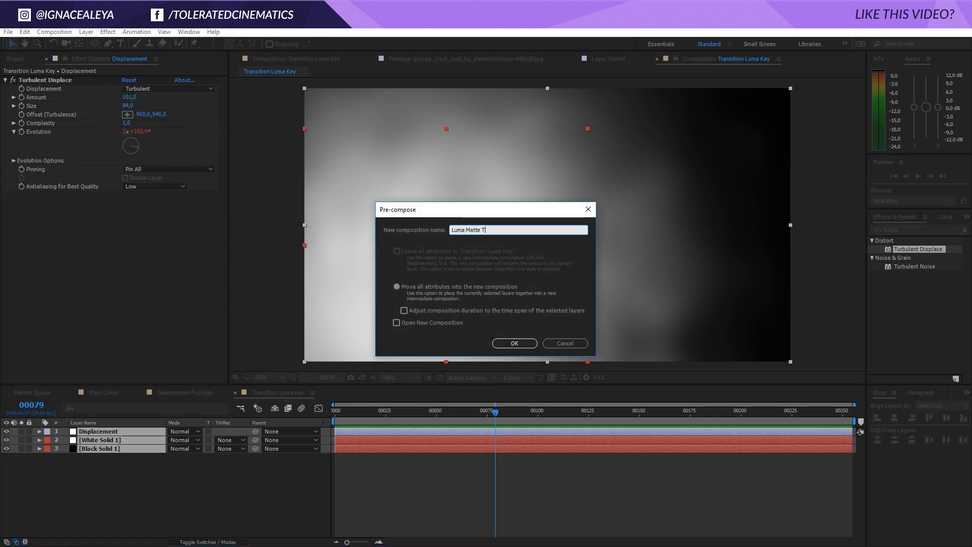
pyautogui.write('ransition')
pyautogui.press('Return')
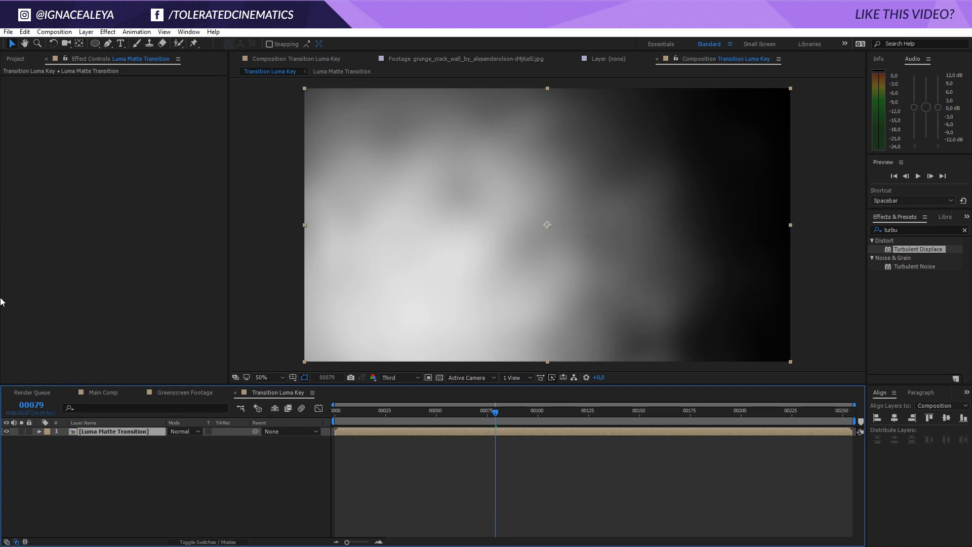
# Add the grunge crack wall image to the Transition Luma Key composition beneath the Luma Matte Transition layer.
pyautogui.click(14, 59)
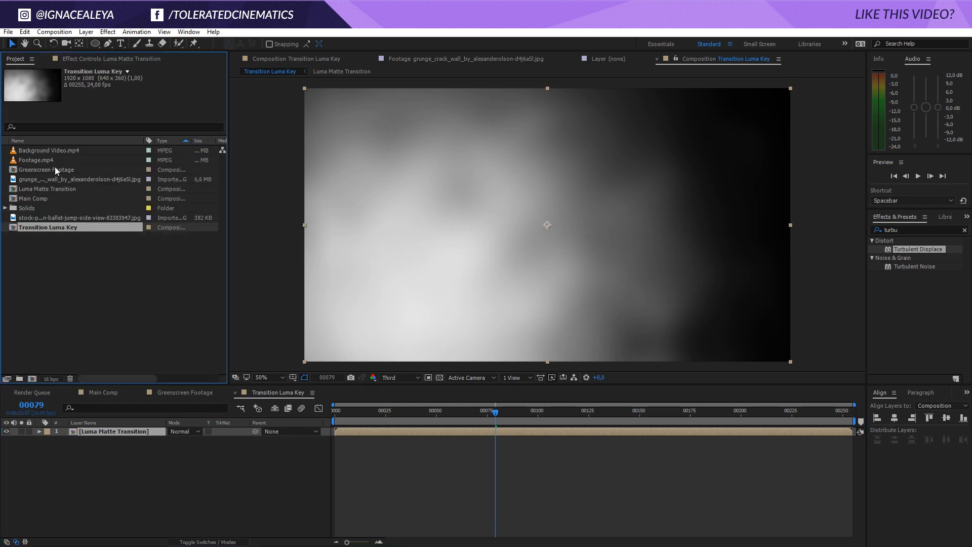
pyautogui.click(42, 181)
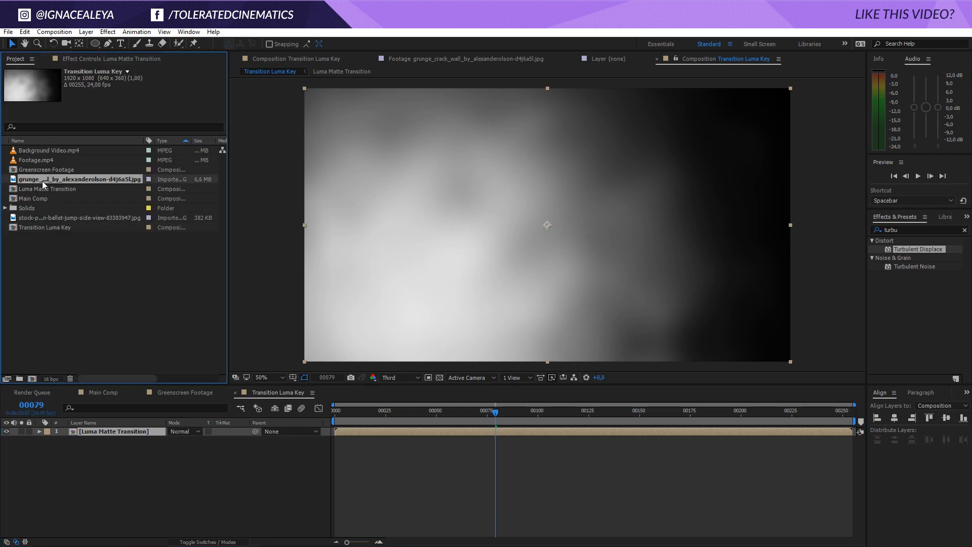
pyautogui.moveTo(33, 179); pyautogui.dragTo(95, 446)
pyautogui.click(98, 432)
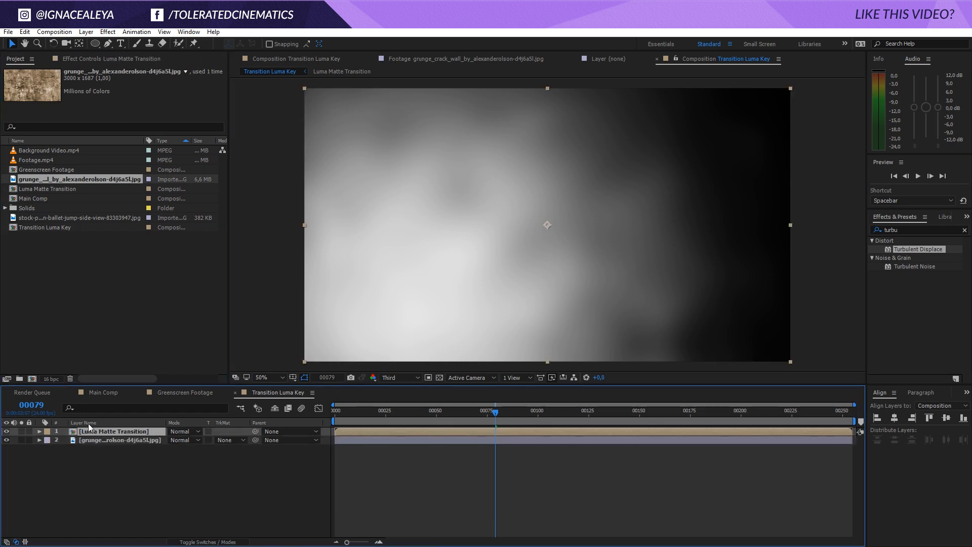
# Apply a Tint effect to the grunge wall layer to make the texture black and white.
pyautogui.click(100, 439)
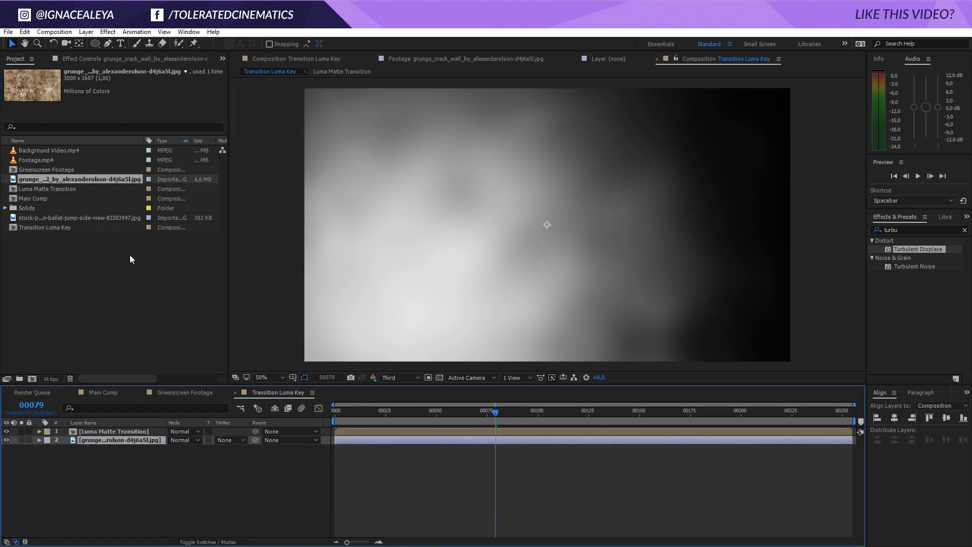
pyautogui.click(108, 31)
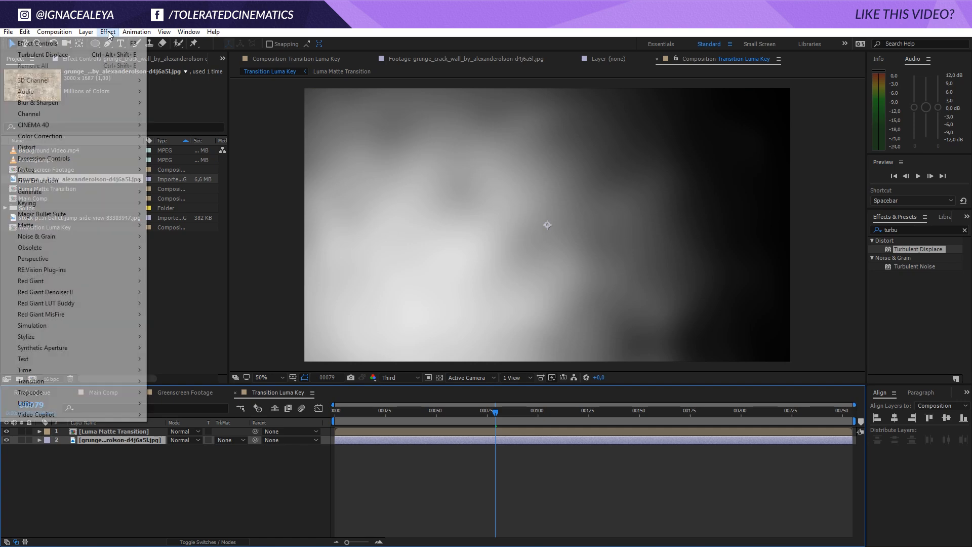
pyautogui.moveTo(101, 136)
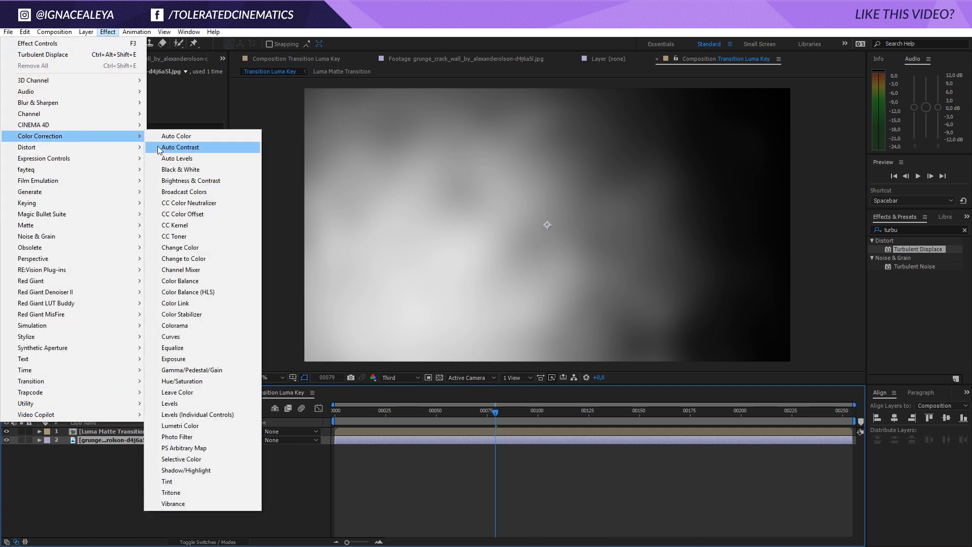
pyautogui.click(199, 482)
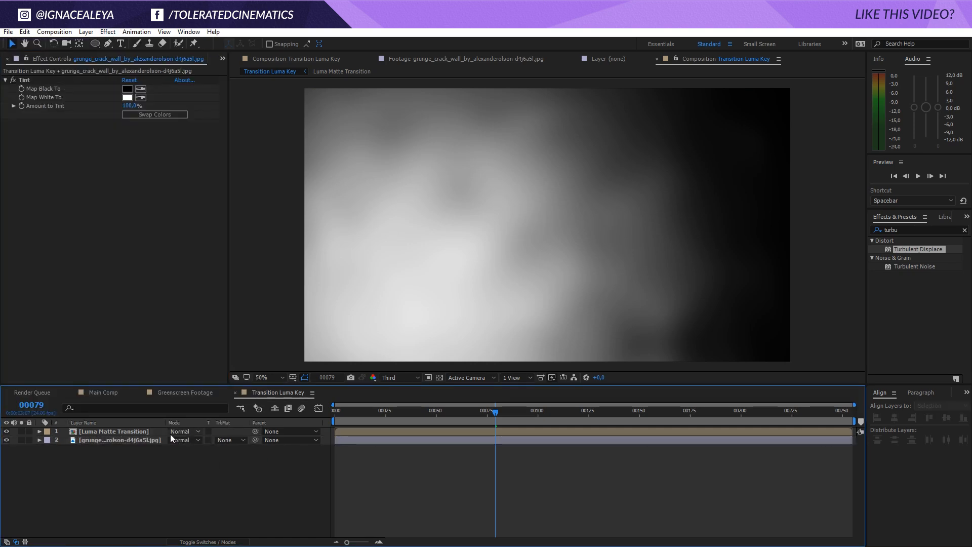
# Try the Lighter Color blending mode on the Luma Matte Transition layer.
pyautogui.click(114, 432)
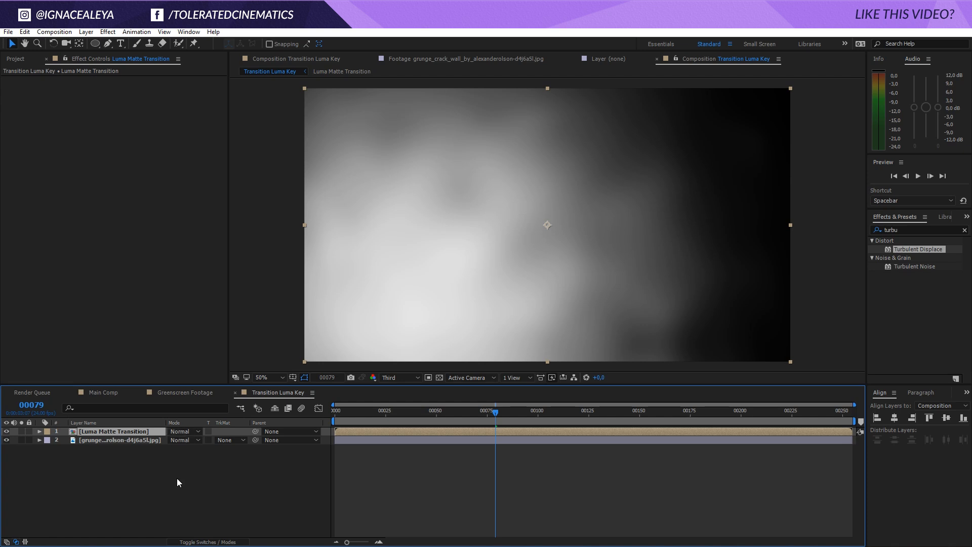
pyautogui.click(207, 543)
pyautogui.click(207, 542)
pyautogui.click(207, 542)
pyautogui.click(207, 543)
pyautogui.click(183, 431)
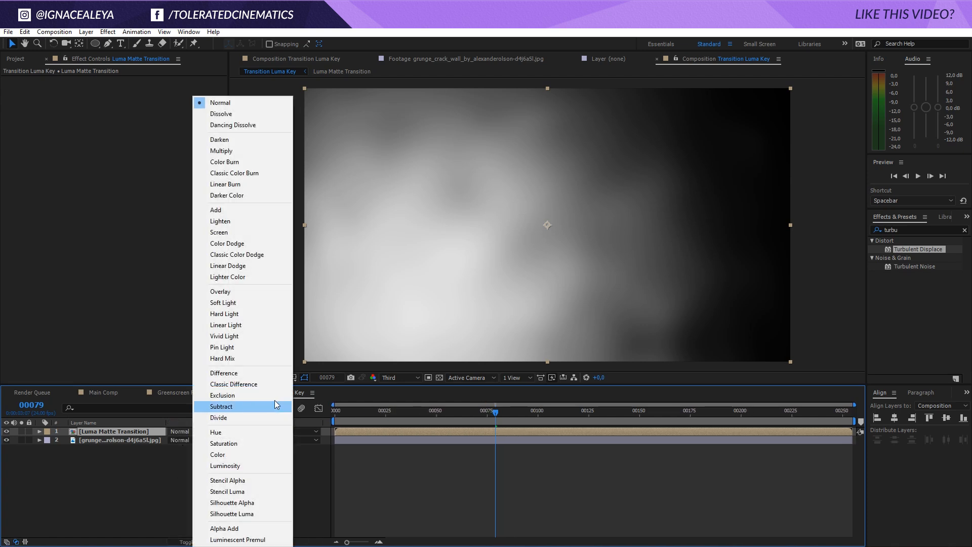
pyautogui.click(251, 276)
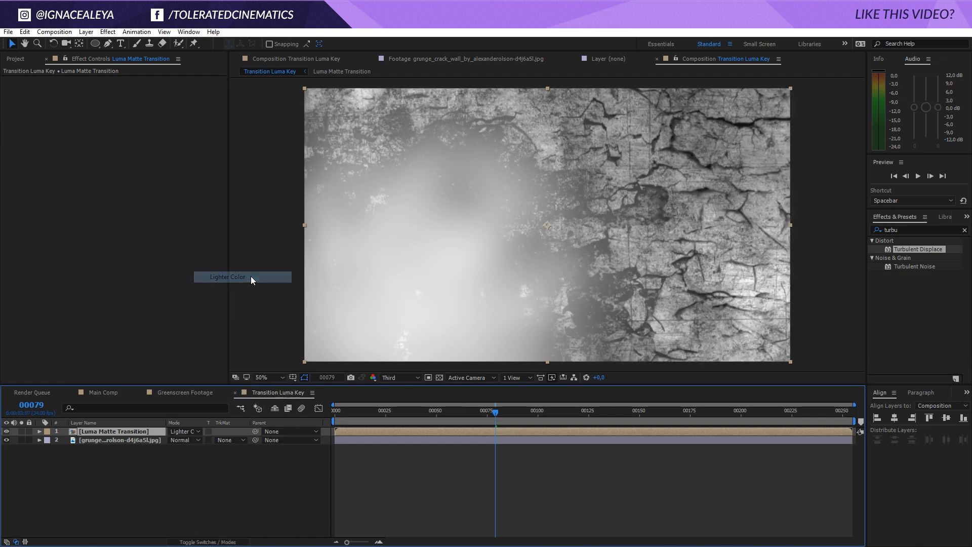
# Set the Luma Matte Transition layer's blending mode to Linear Light and check the textured transition through frame 106.
pyautogui.click(185, 431)
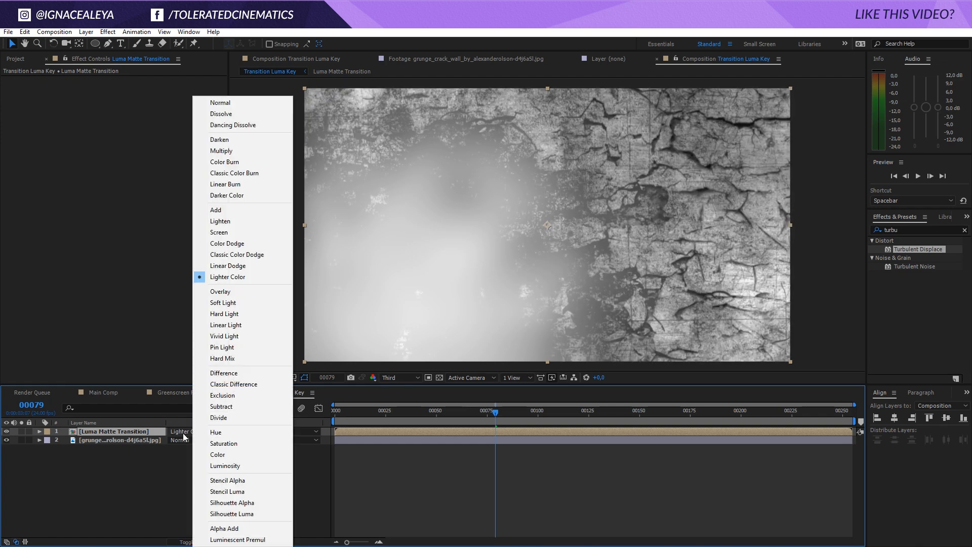
pyautogui.click(240, 325)
pyautogui.click(238, 475)
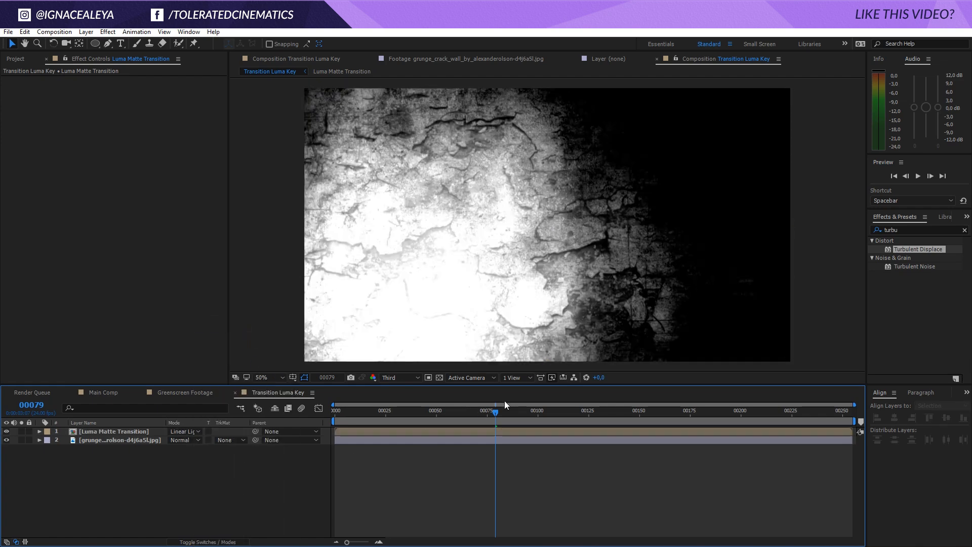
pyautogui.click(489, 411)
pyautogui.moveTo(489, 411); pyautogui.dragTo(549, 452)
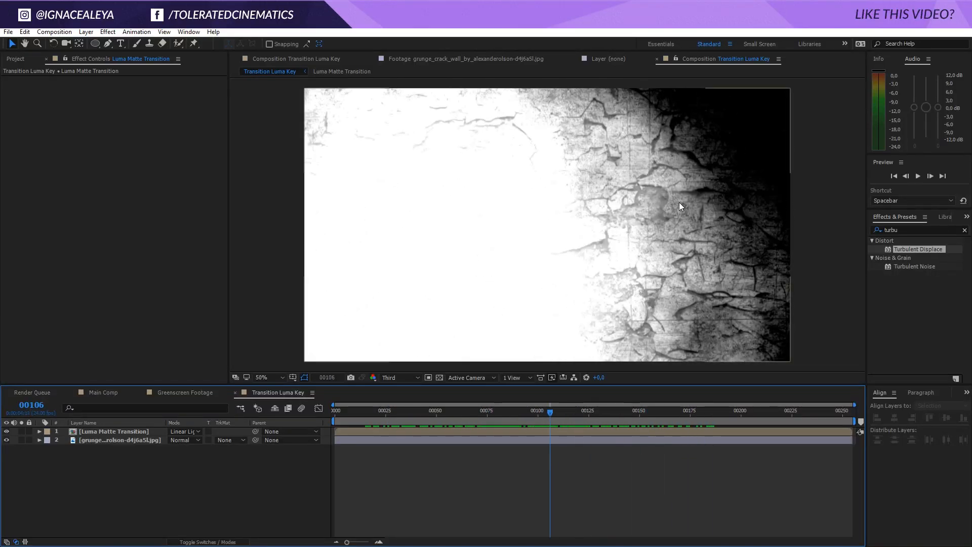
pyautogui.click(136, 440)
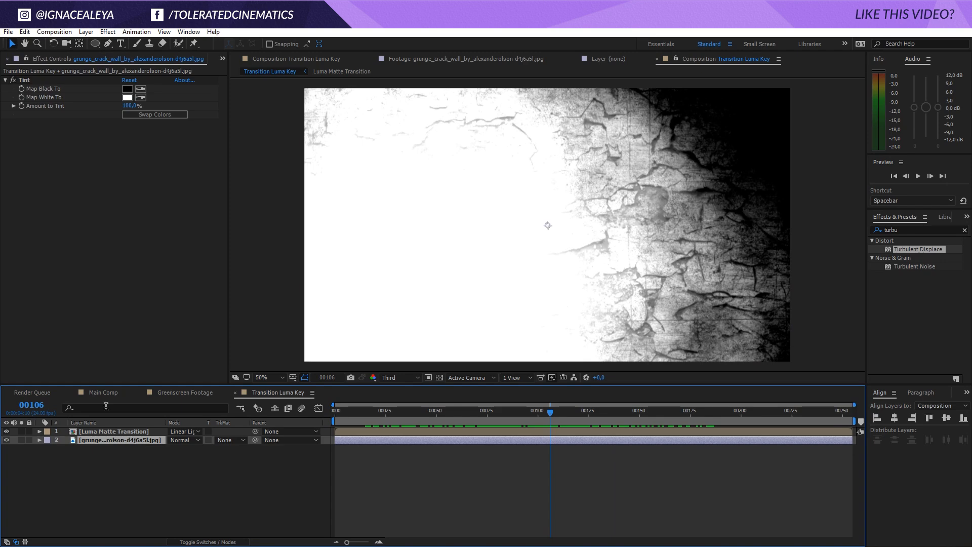
pyautogui.click(108, 31)
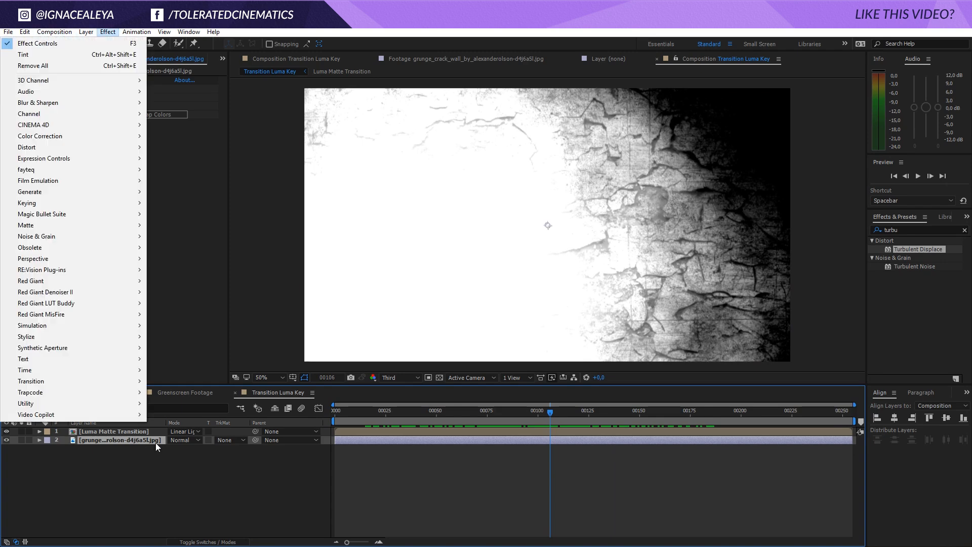
pyautogui.click(160, 458)
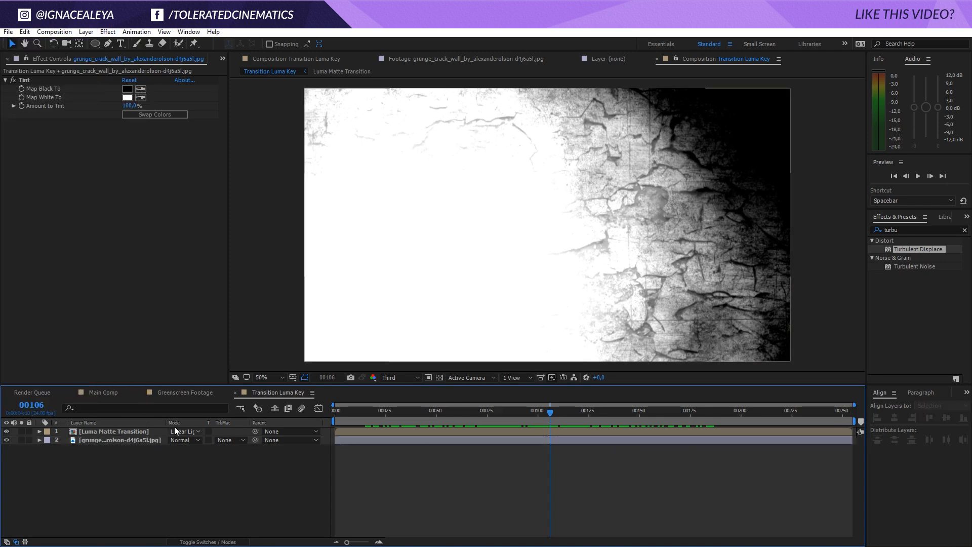
# Add the Luma Matte Transition composition to Main Comp above the Greenscreen Footage layer.
pyautogui.click(113, 392)
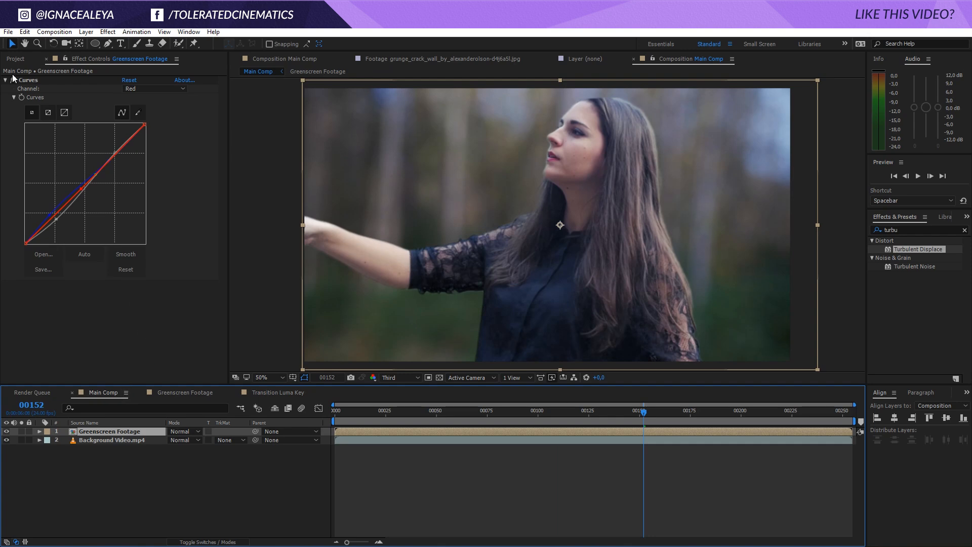
pyautogui.click(16, 59)
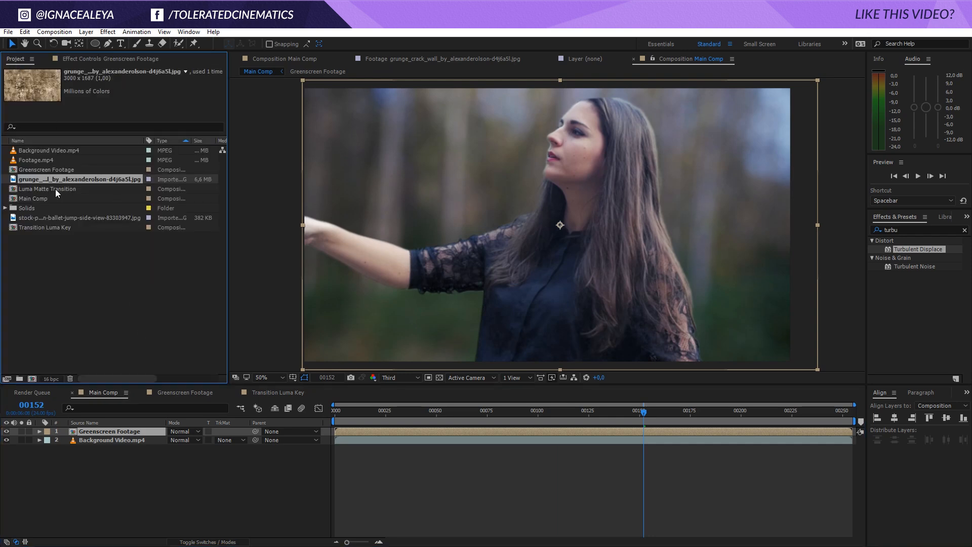
pyautogui.moveTo(56, 189); pyautogui.dragTo(104, 430)
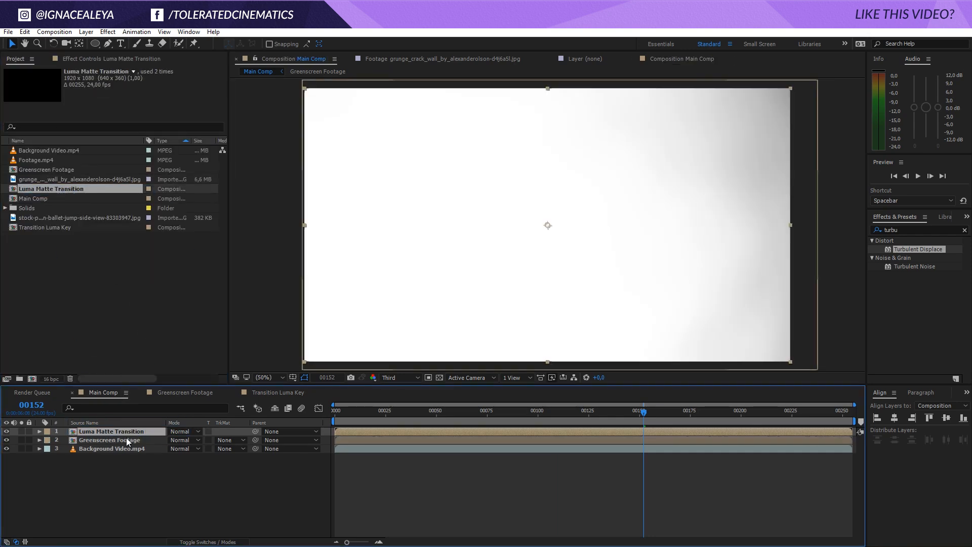
# Set the Greenscreen Footage layer's track matte to Luma Matte "Luma Matte Transition" and check the reveal across the timeline.
pyautogui.click(126, 440)
pyautogui.moveTo(401, 424); pyautogui.dragTo(542, 452)
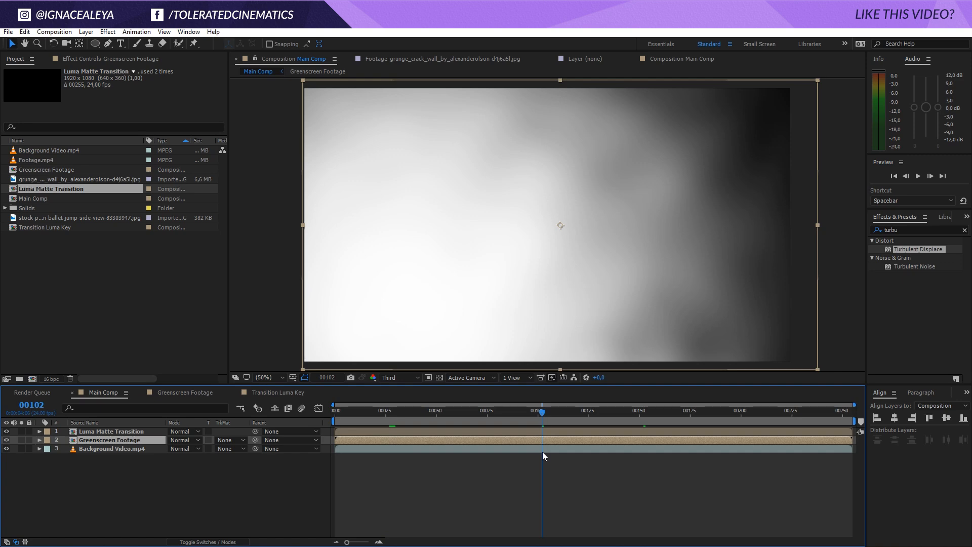
pyautogui.moveTo(542, 451); pyautogui.dragTo(424, 466)
pyautogui.click(229, 438)
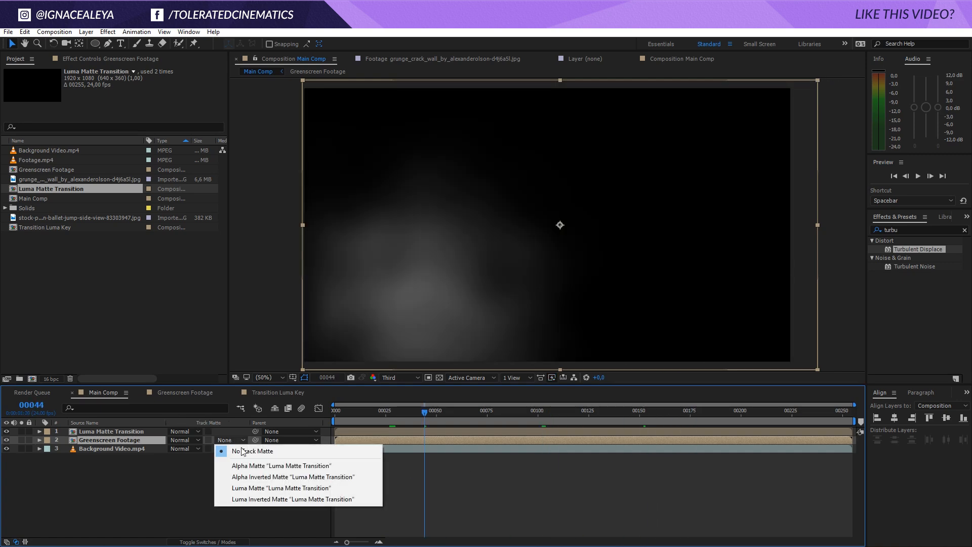
pyautogui.click(248, 488)
pyautogui.moveTo(409, 417); pyautogui.dragTo(573, 436)
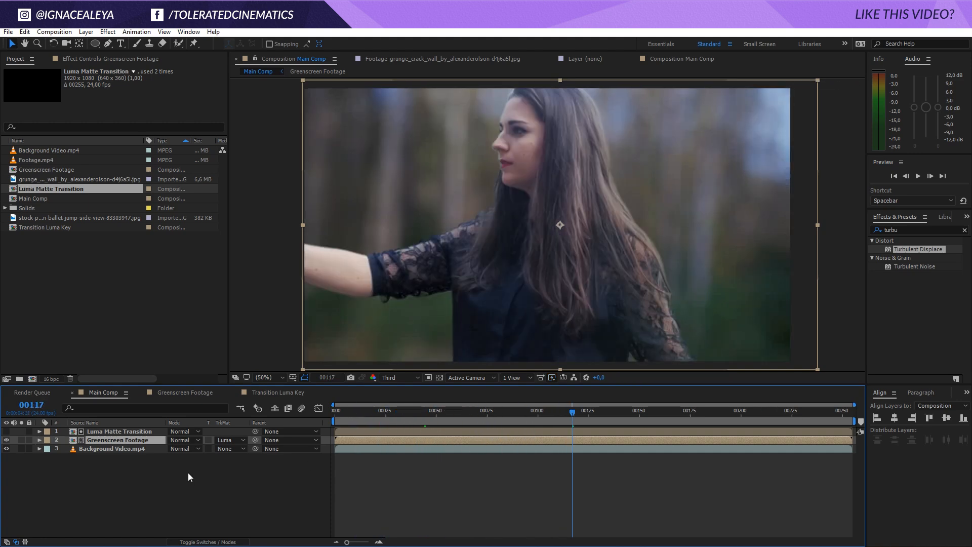
# Set the Greenscreen Footage layer's track matte to Luma Inverted Matte "Luma Matte Transition" and check the dissolve across the timeline.
pyautogui.click(242, 440)
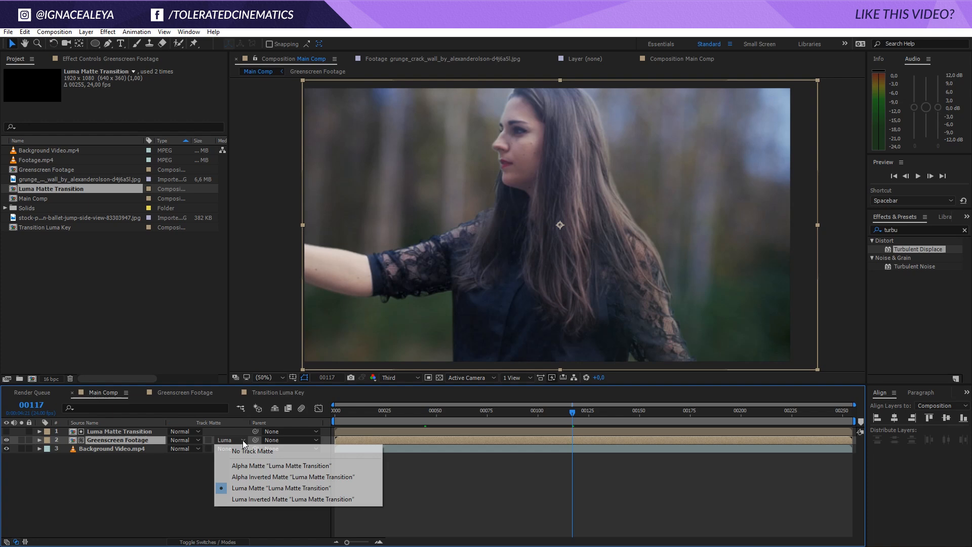
pyautogui.click(241, 499)
pyautogui.moveTo(360, 411); pyautogui.dragTo(582, 423)
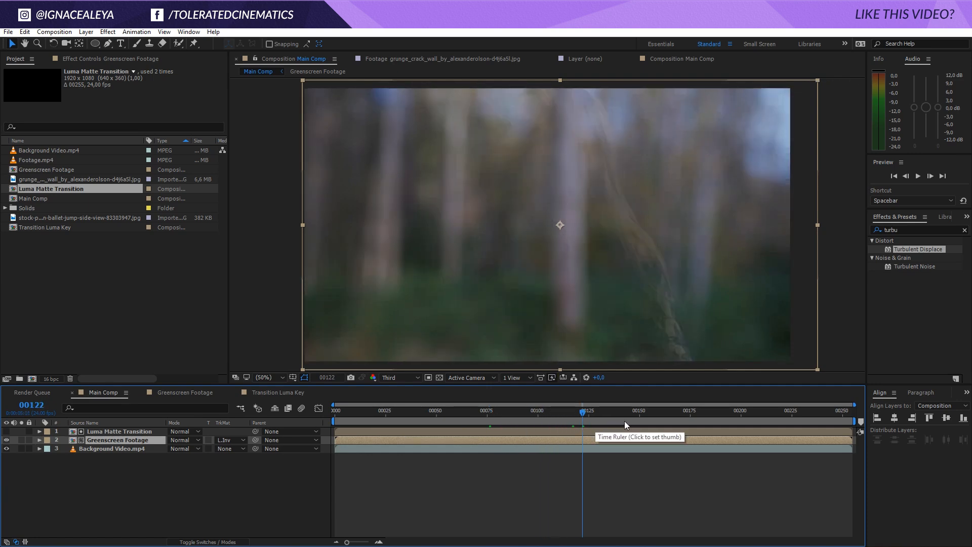
pyautogui.click(527, 411)
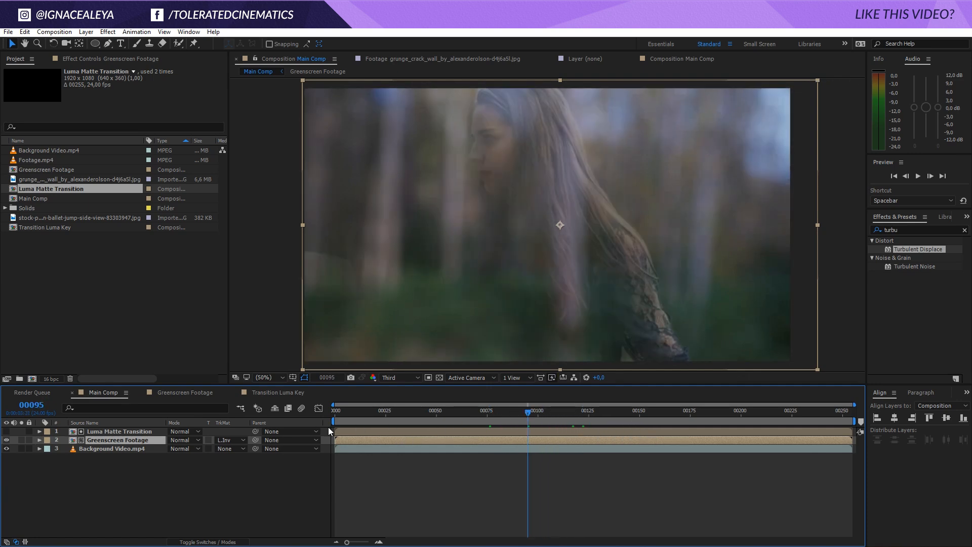
# Apply the Curves effect to the Luma Matte Transition layer and shape a steep S-curve to raise the matte's contrast.
pyautogui.click(130, 433)
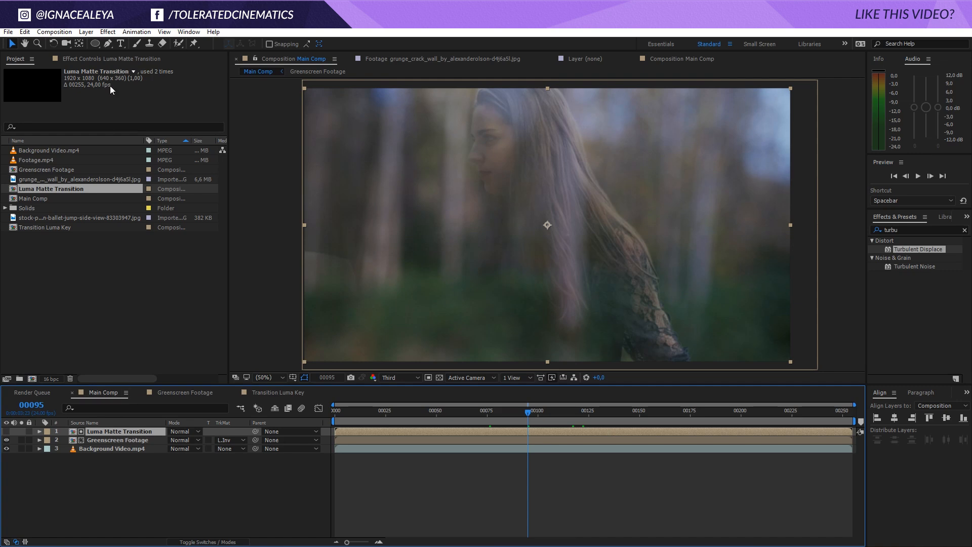
pyautogui.click(107, 32)
pyautogui.moveTo(76, 135)
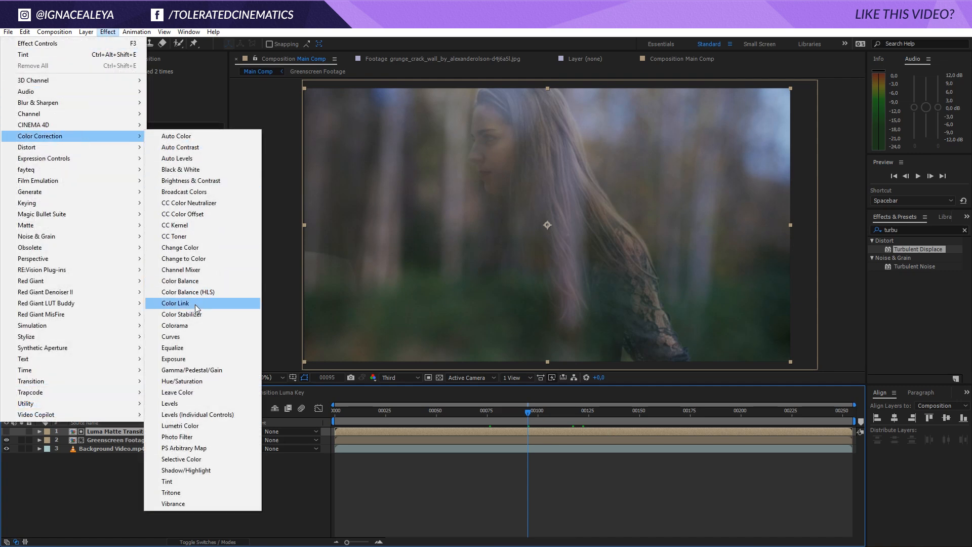
pyautogui.click(186, 337)
pyautogui.moveTo(75, 193)
pyautogui.mouseDown()
pyautogui.moveTo(69, 221)
pyautogui.moveTo(79, 232)
pyautogui.moveTo(92, 175)
pyautogui.moveTo(93, 186)
pyautogui.mouseUp()
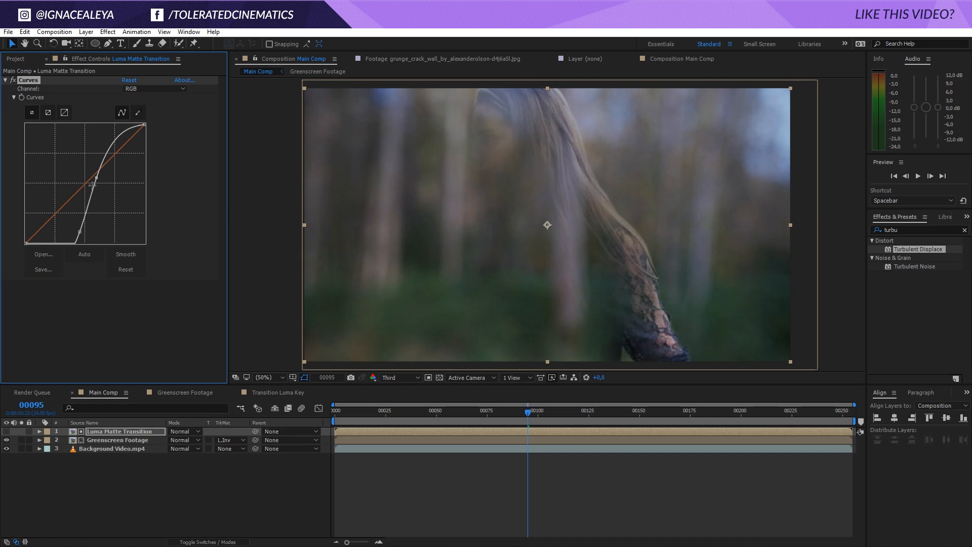
pyautogui.moveTo(79, 231); pyautogui.dragTo(76, 229)
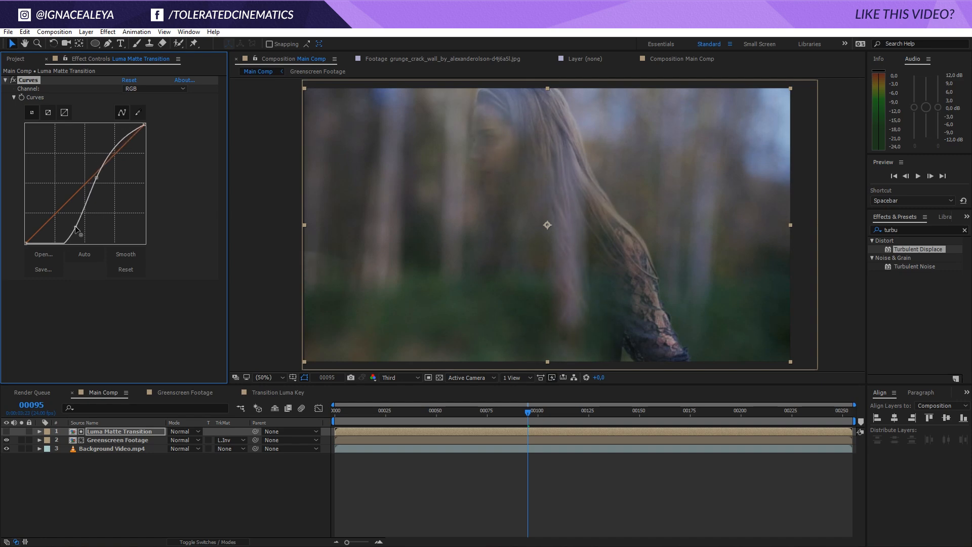
pyautogui.moveTo(96, 181); pyautogui.dragTo(103, 146)
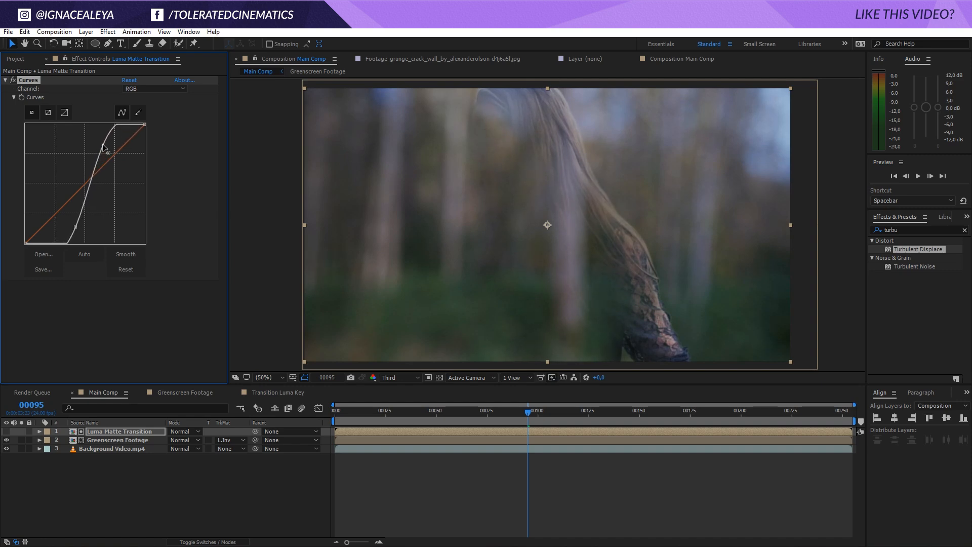
pyautogui.moveTo(479, 412)
pyautogui.mouseDown()
pyautogui.moveTo(511, 412)
pyautogui.moveTo(481, 416)
pyautogui.mouseUp()
# Replace the source of the Luma Matte Transition layer in Main Comp with the Transition Luma Key composition.
pyautogui.doubleClick(119, 431)
pyautogui.click(103, 392)
pyautogui.click(106, 433)
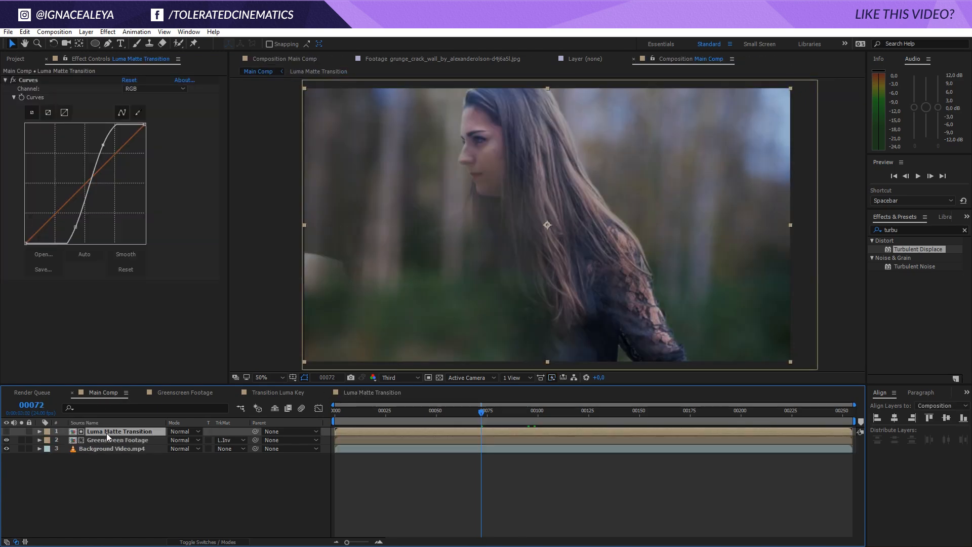
pyautogui.click(14, 60)
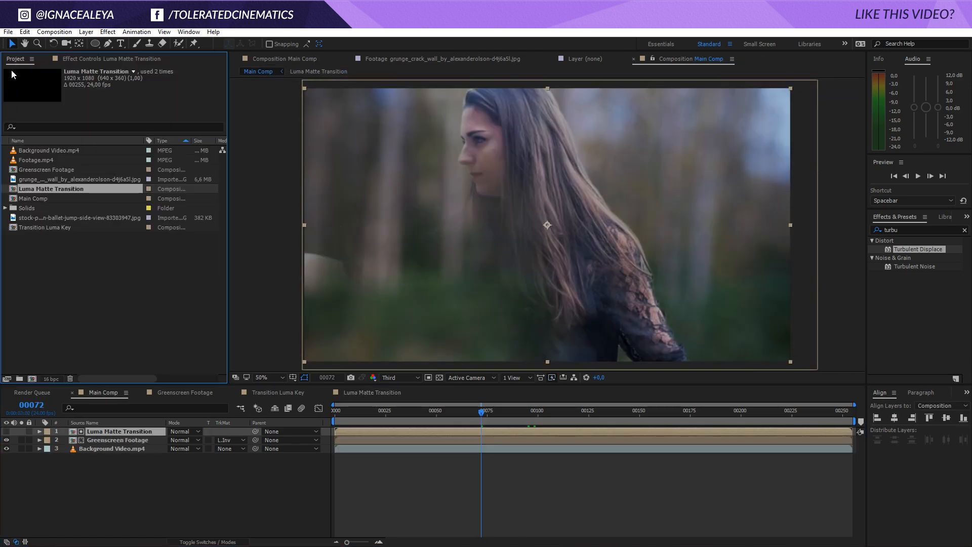
pyautogui.click(48, 227)
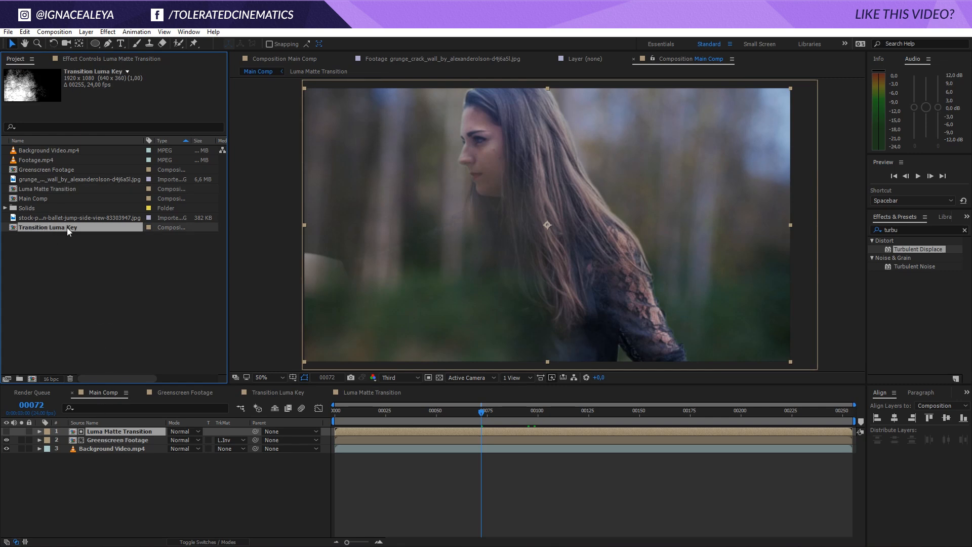
pyautogui.moveTo(66, 226); pyautogui.dragTo(132, 432)
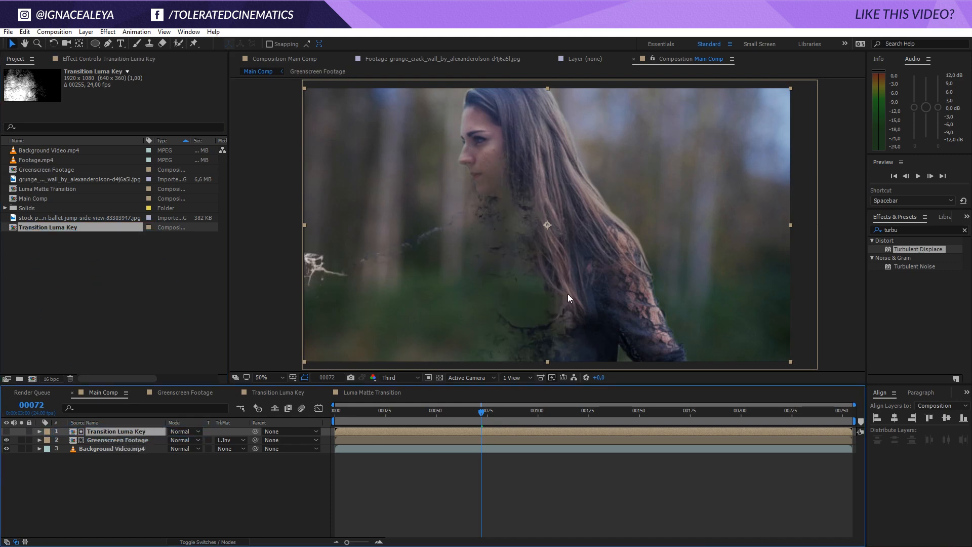
# Soften the Transition Luma Key layer's S-curve in its upper and lower parts and check the dissolve through frame 89.
pyautogui.click(99, 58)
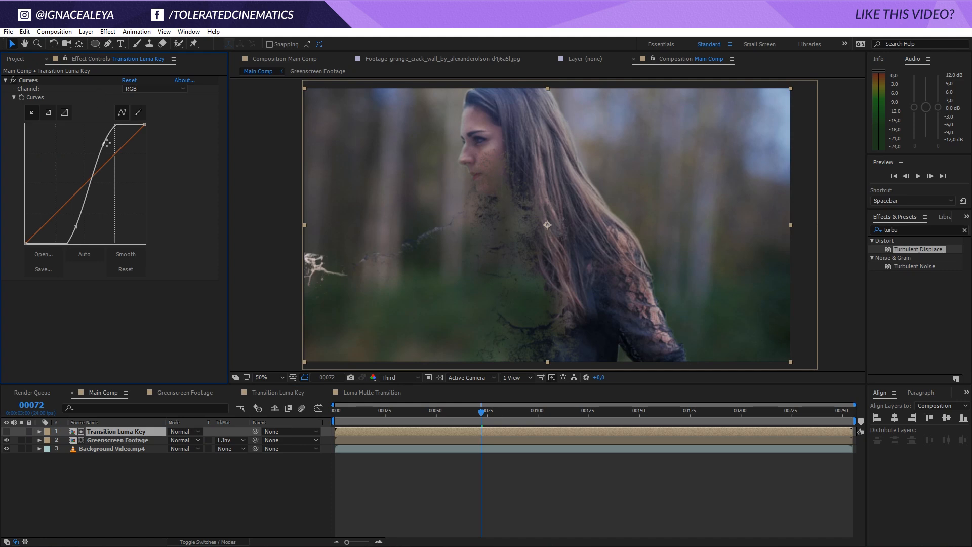
pyautogui.moveTo(107, 143); pyautogui.dragTo(111, 151)
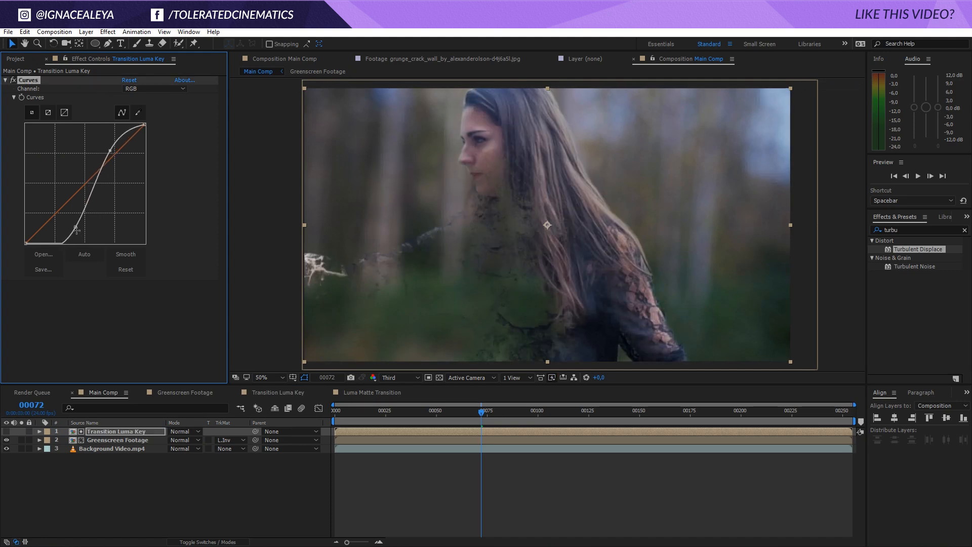
pyautogui.moveTo(75, 227); pyautogui.dragTo(80, 232)
pyautogui.moveTo(461, 412)
pyautogui.mouseDown()
pyautogui.moveTo(391, 419)
pyautogui.moveTo(469, 426)
pyautogui.mouseUp()
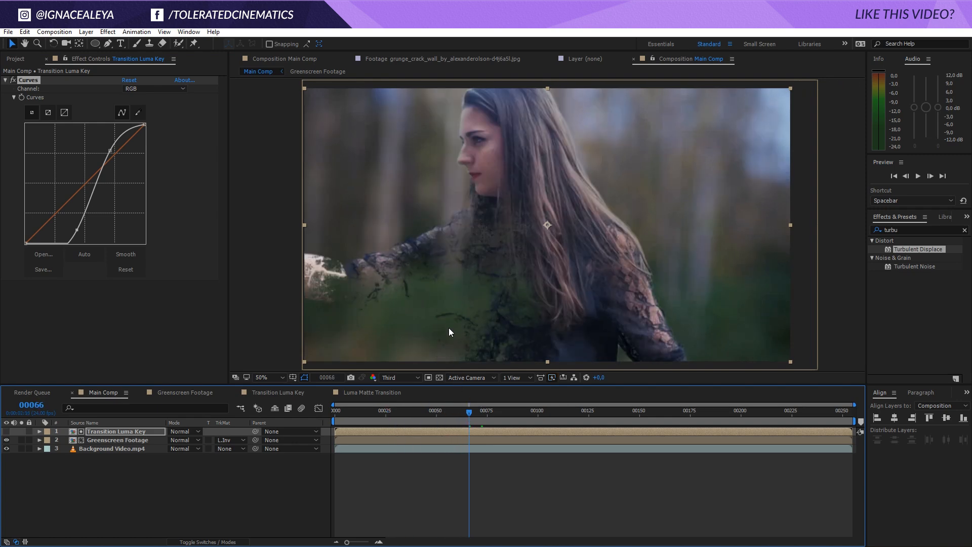
pyautogui.moveTo(466, 417); pyautogui.dragTo(515, 417)
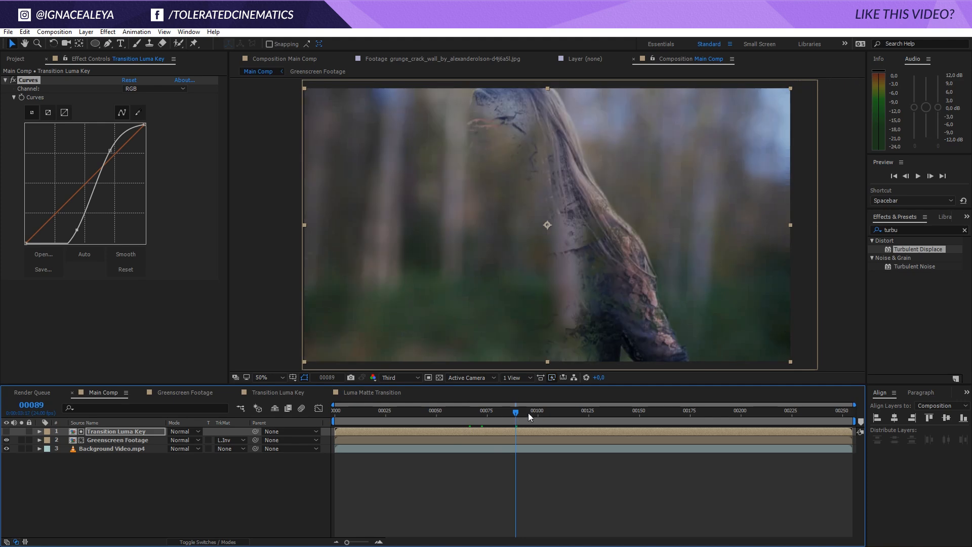
# Apply Gaussian Blur with a blurriness of 10 to the Transition Luma Key layer and check the result at frame 71.
pyautogui.click(134, 439)
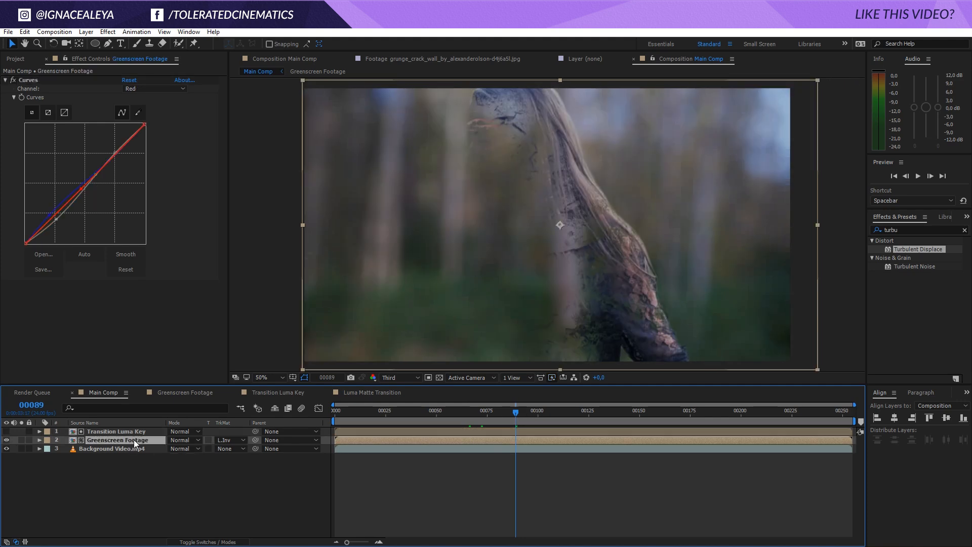
pyautogui.click(136, 431)
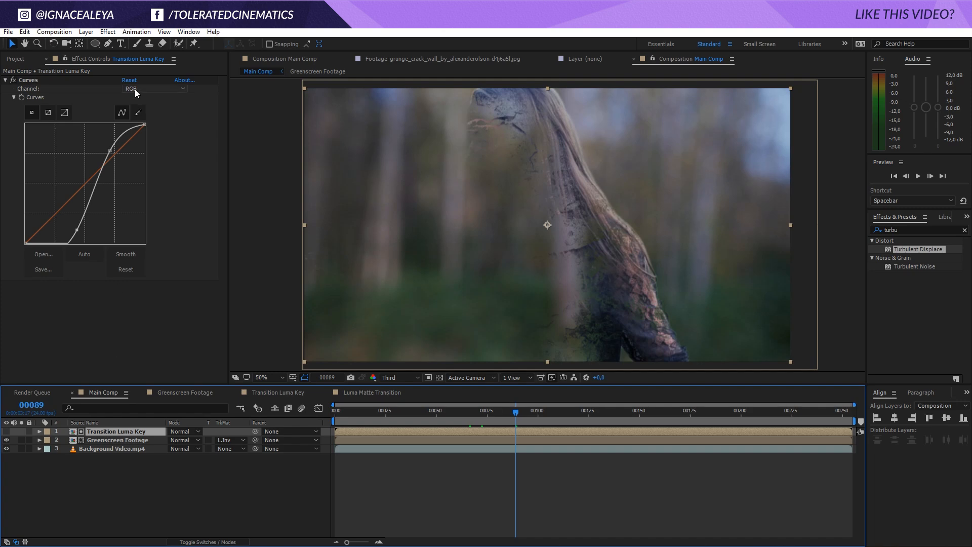
pyautogui.click(108, 32)
pyautogui.moveTo(103, 104)
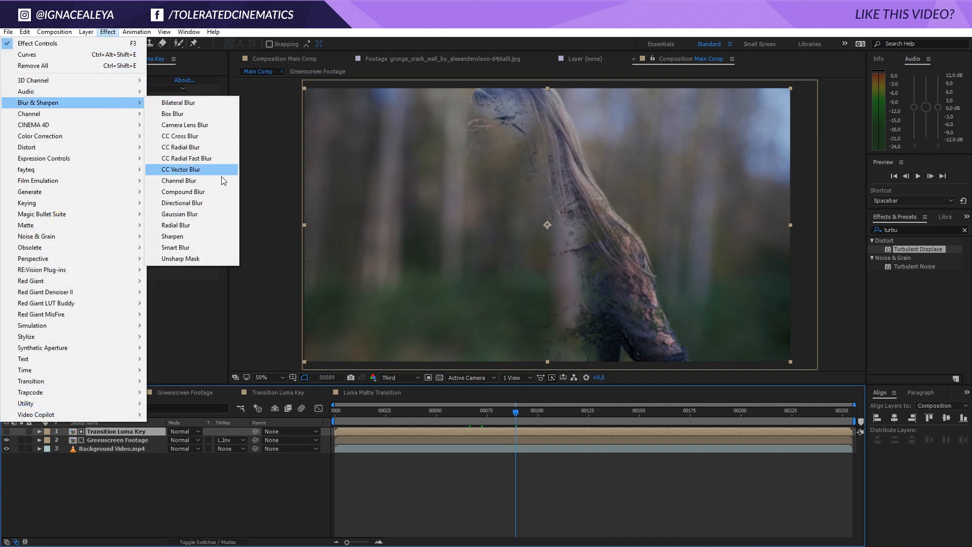
pyautogui.click(196, 214)
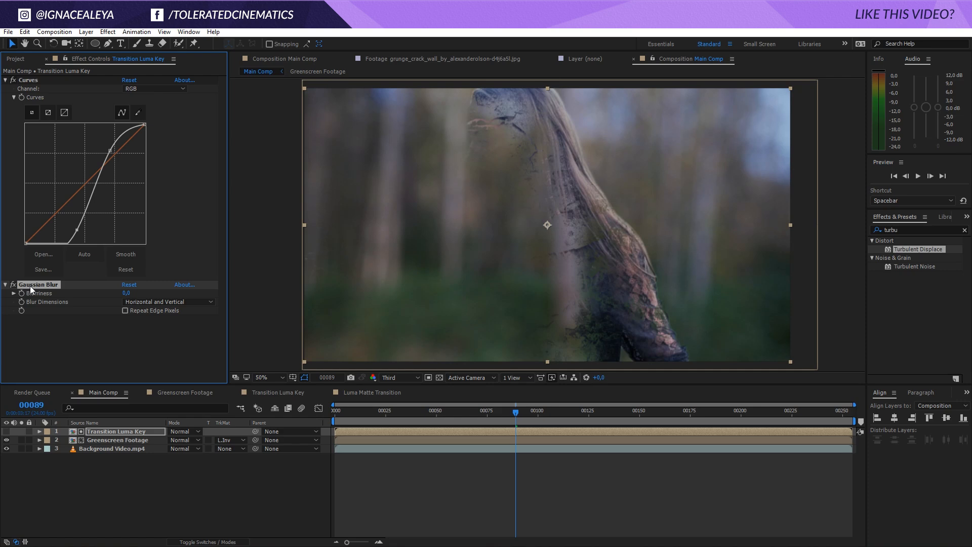
pyautogui.click(127, 292)
pyautogui.write('10')
pyautogui.press('Return')
pyautogui.click(125, 345)
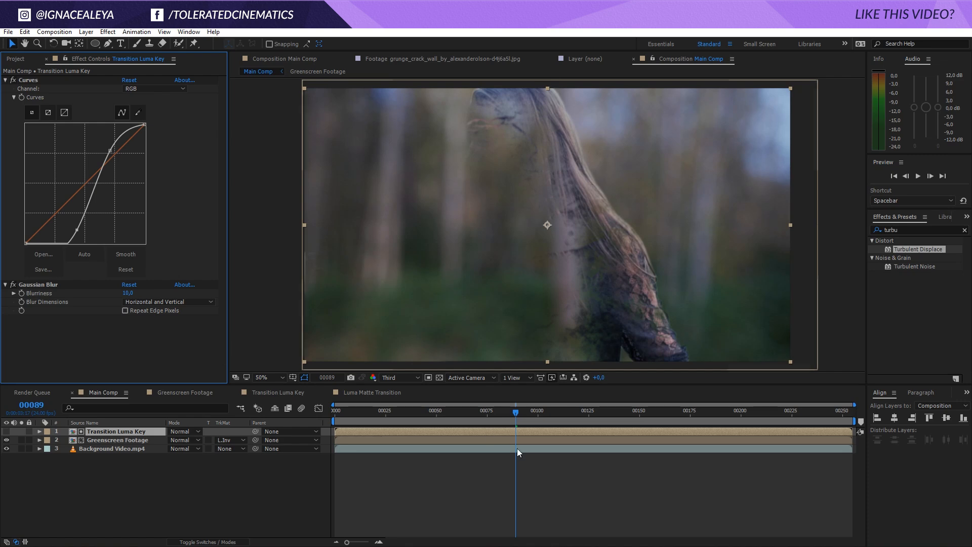
pyautogui.moveTo(524, 415); pyautogui.dragTo(478, 410)
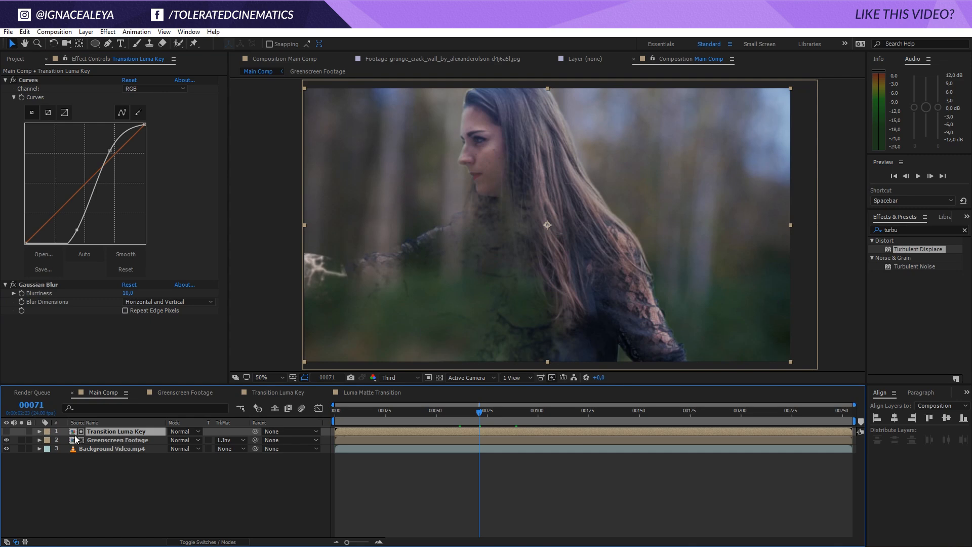
# Apply the Fill effect to the Greenscreen Footage layer and set its color to a very dark, almost black brown.
pyautogui.click(104, 440)
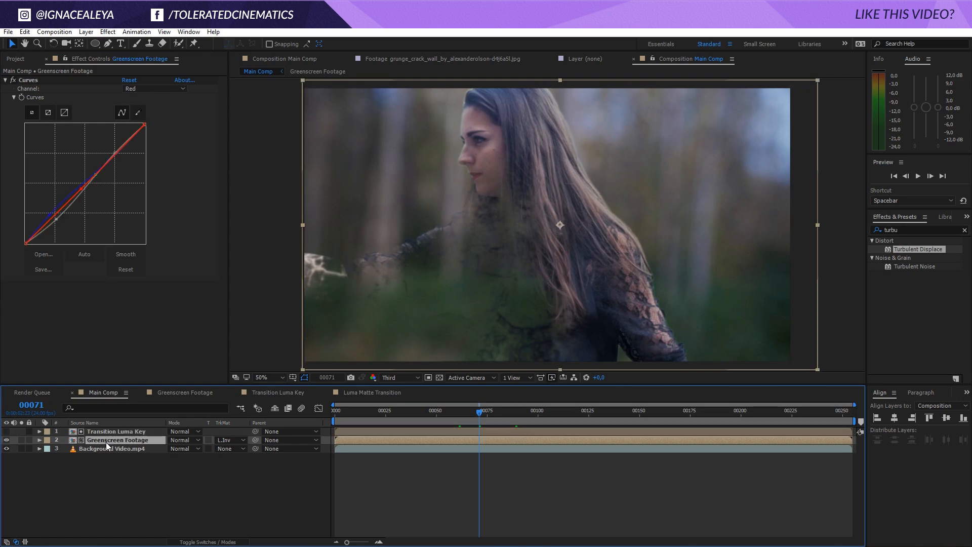
pyautogui.click(107, 33)
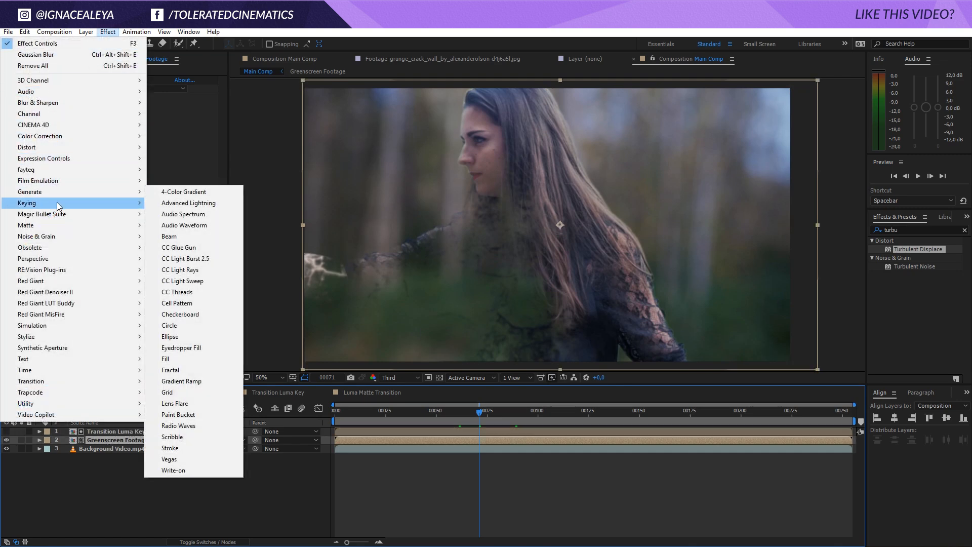
pyautogui.click(176, 358)
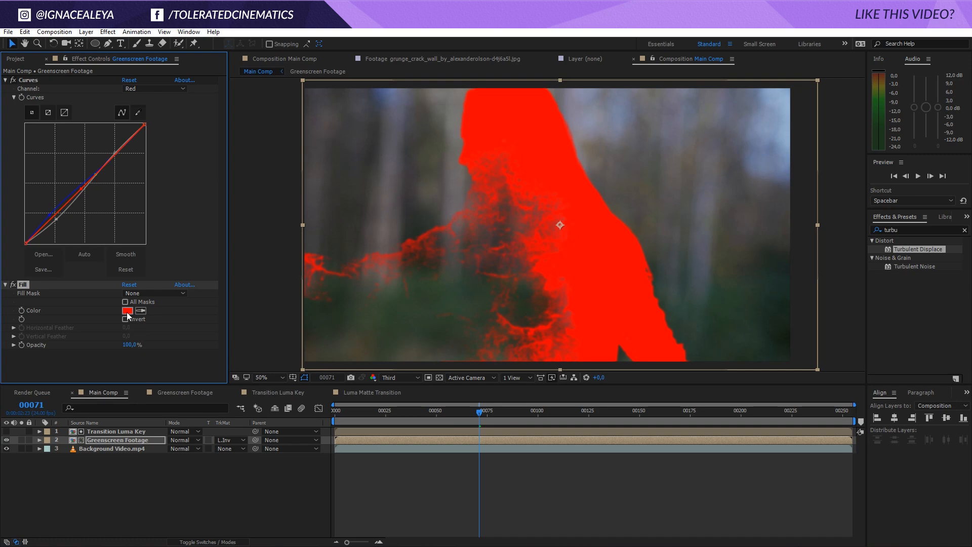
pyautogui.click(127, 310)
pyautogui.click(369, 495)
pyautogui.click(355, 505)
pyautogui.click(394, 505)
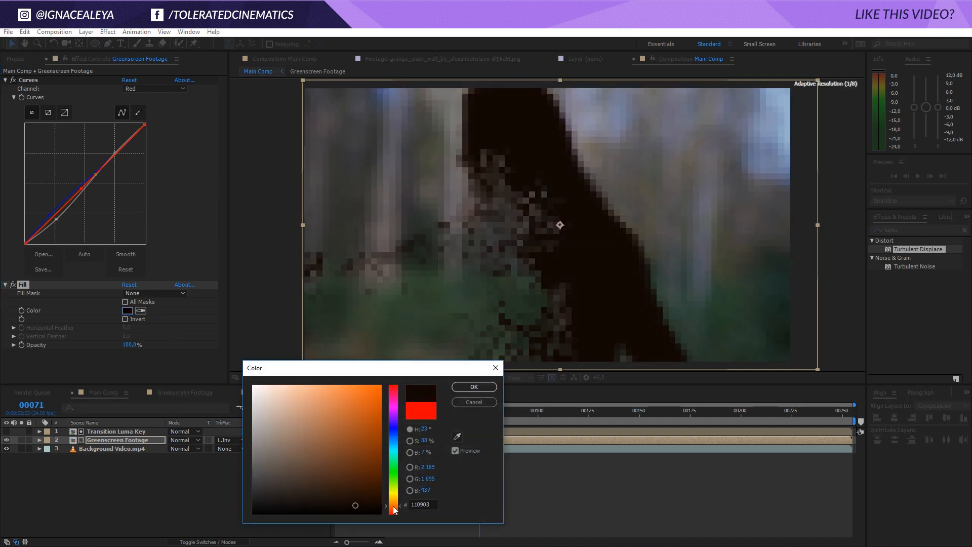
pyautogui.moveTo(394, 509); pyautogui.dragTo(334, 507)
pyautogui.moveTo(336, 506); pyautogui.dragTo(336, 503)
pyautogui.click(474, 386)
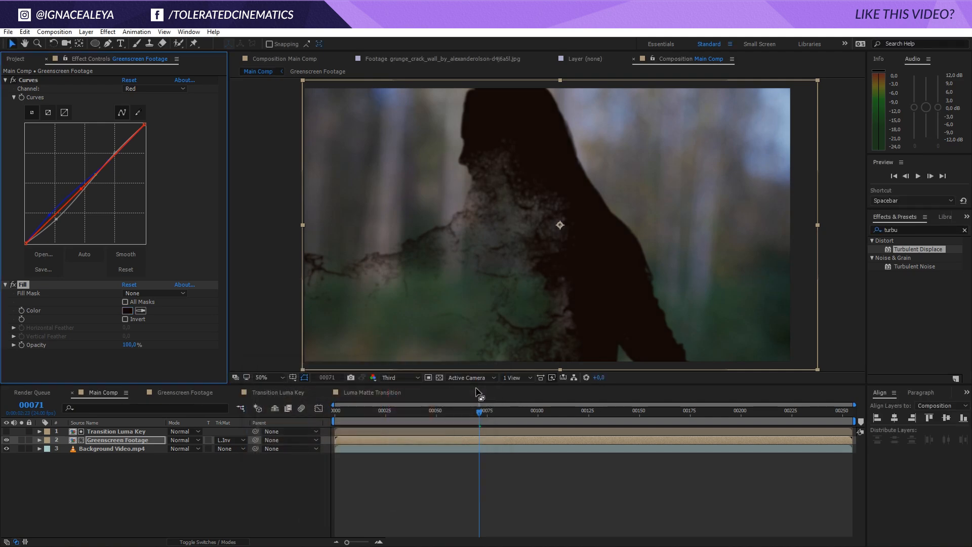
pyautogui.click(463, 477)
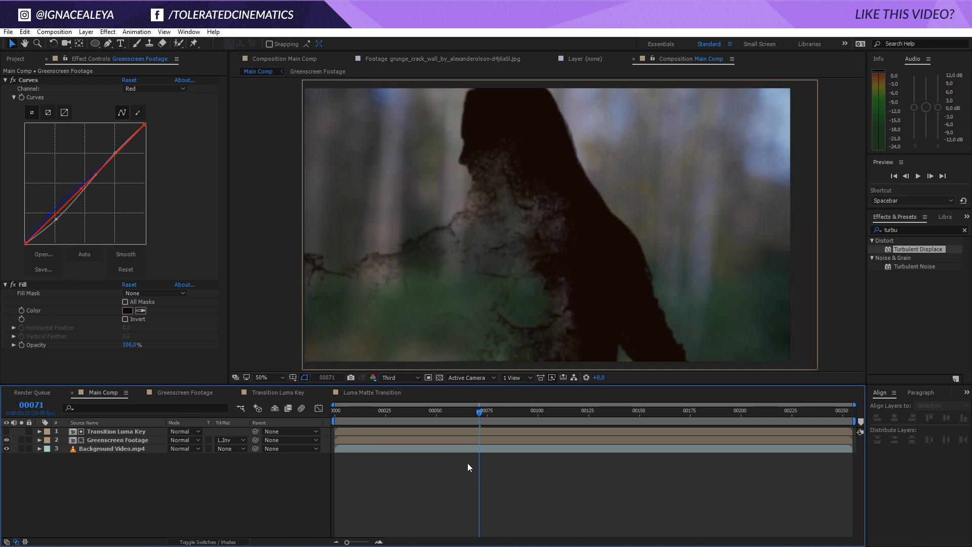
# Duplicate the Transition Luma Key and Greenscreen Footage layers together and give the upper pair the Brown label color.
pyautogui.click(142, 439)
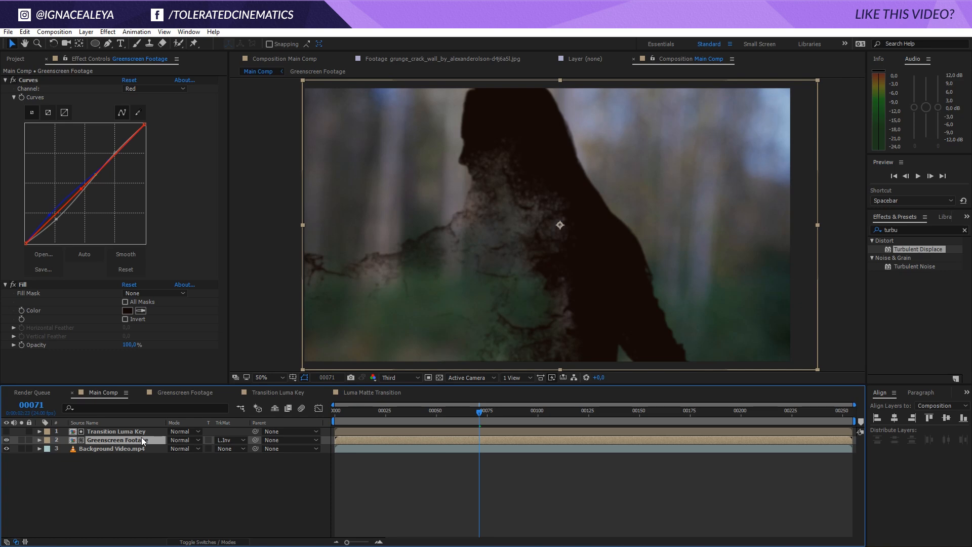
pyautogui.keyDown('shift'); pyautogui.click(140, 433); pyautogui.keyUp('shift')
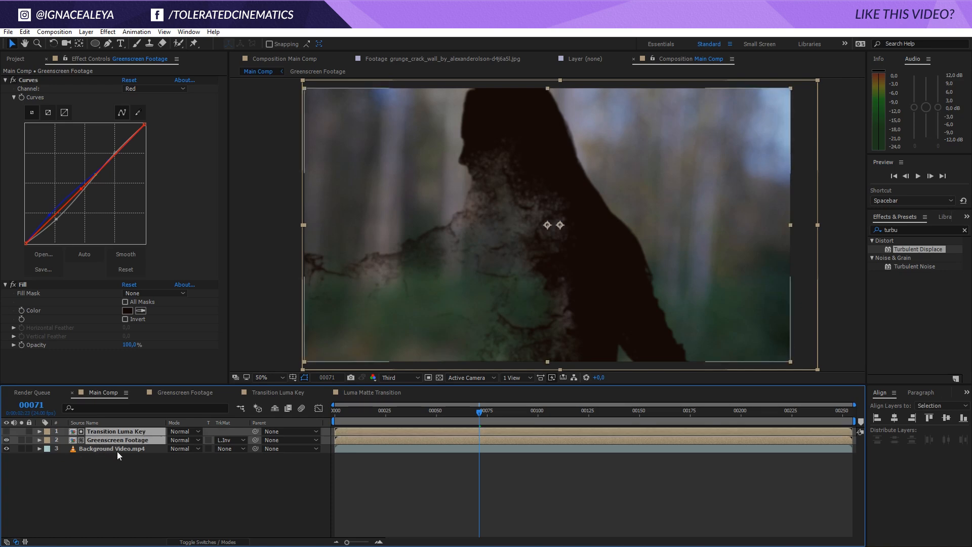
pyautogui.hotkey('ctrl', 'd')
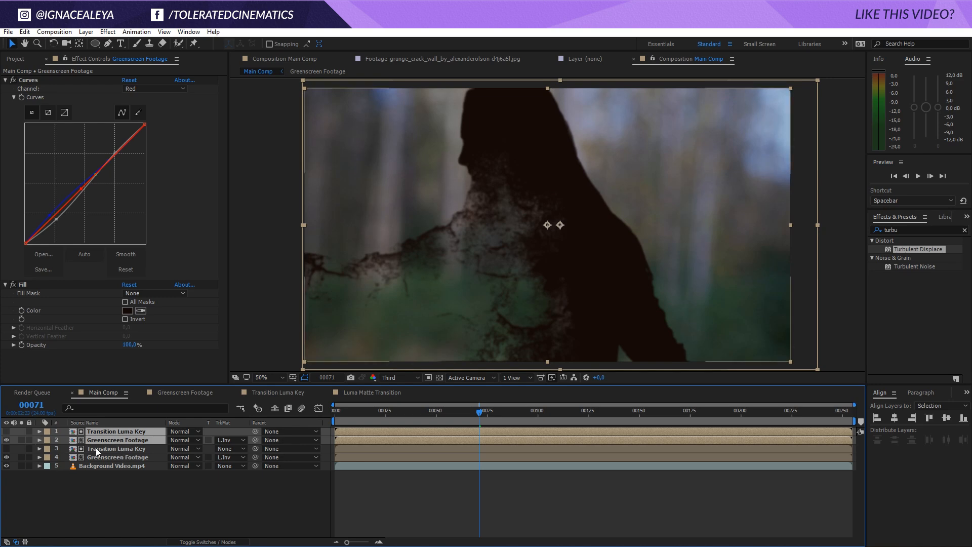
pyautogui.click(49, 440)
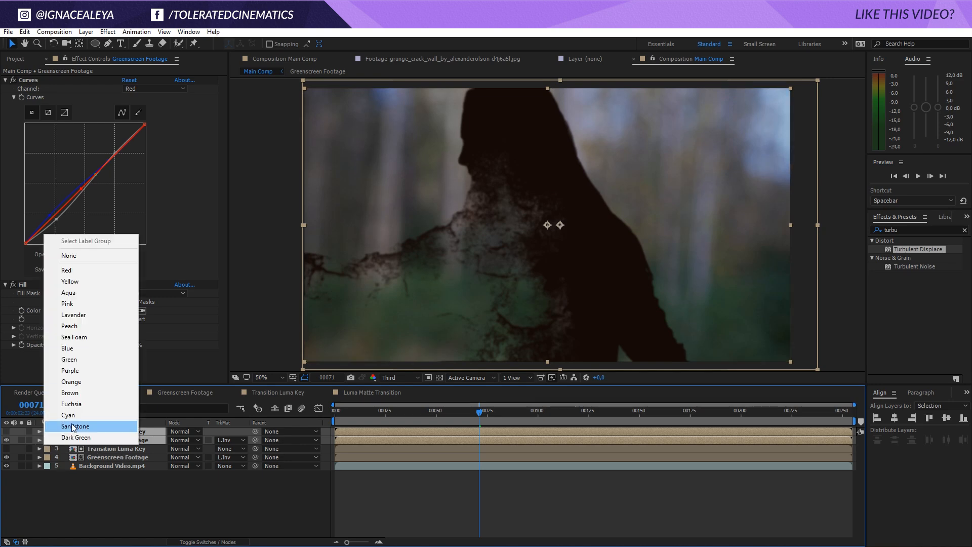
pyautogui.click(96, 393)
pyautogui.click(78, 490)
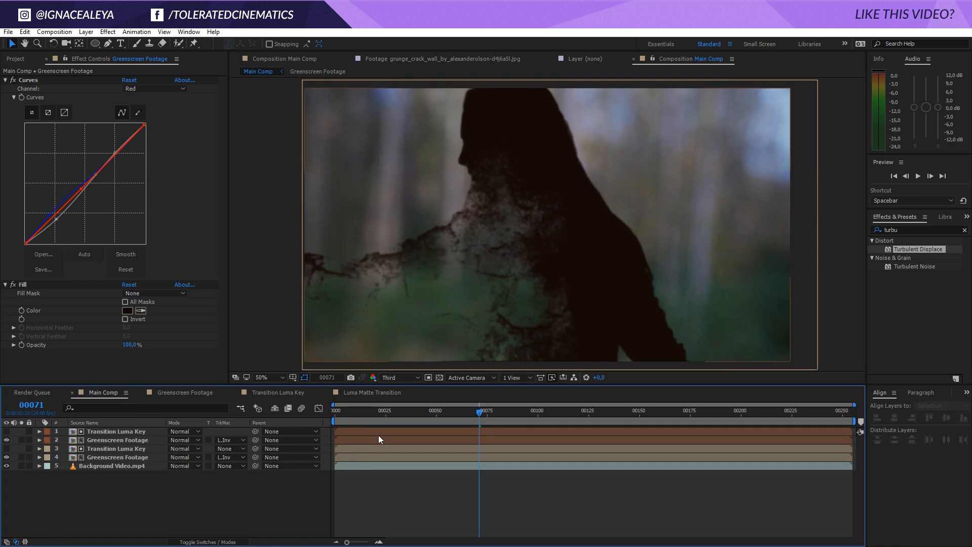
# Delete the Fill effect from the upper Greenscreen Footage layer.
pyautogui.click(119, 439)
pyautogui.click(26, 284)
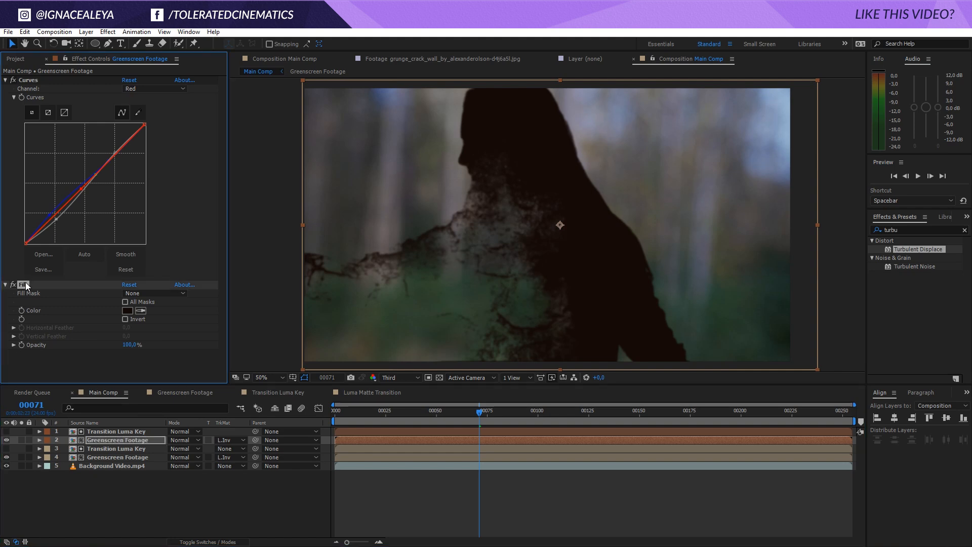
pyautogui.press('Delete')
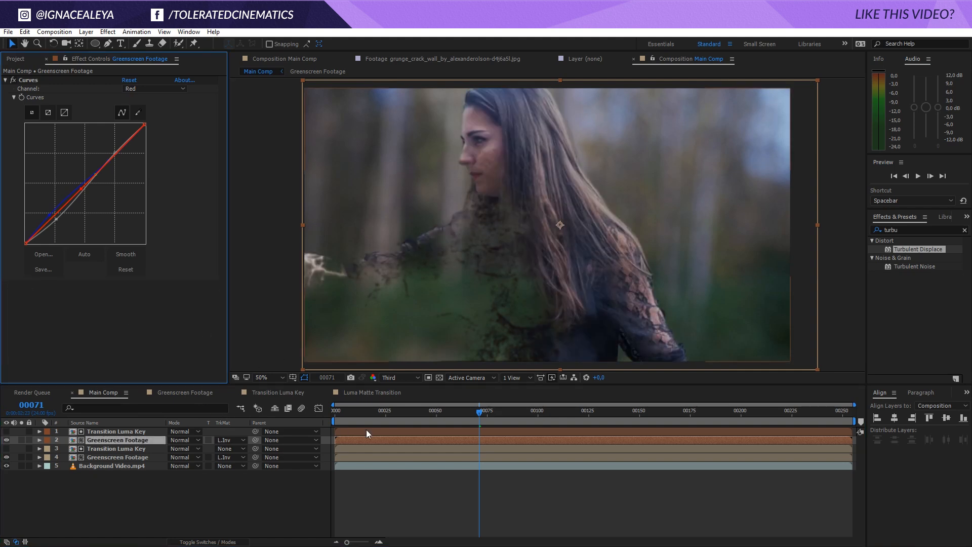
# Shift the lower Transition Luma Key layer a few frames later in the timeline, checking the dissolve around frame 83.
pyautogui.moveTo(366, 429)
pyautogui.mouseDown()
pyautogui.moveTo(377, 432)
pyautogui.moveTo(365, 431)
pyautogui.mouseUp()
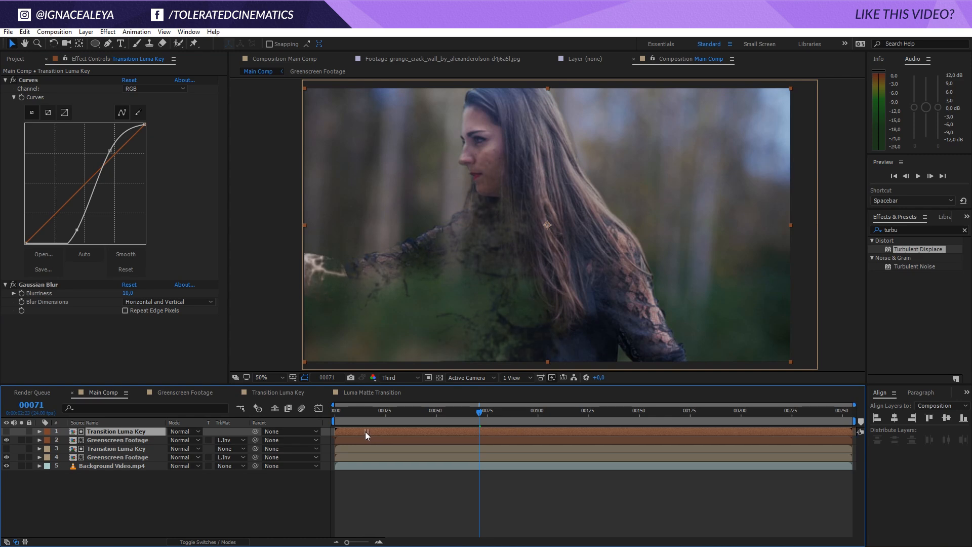
pyautogui.click(108, 456)
pyautogui.click(98, 449)
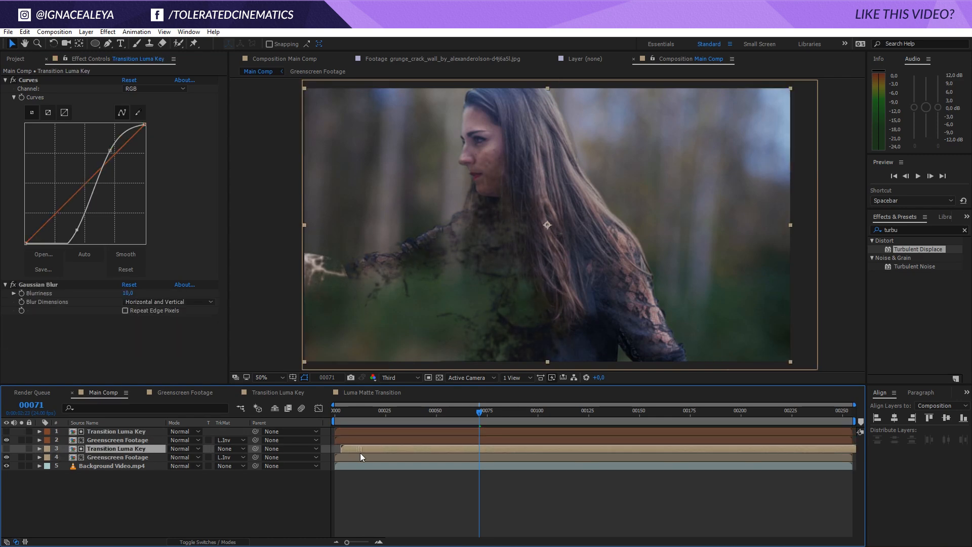
pyautogui.moveTo(359, 453); pyautogui.dragTo(363, 453)
pyautogui.moveTo(479, 413); pyautogui.dragTo(504, 412)
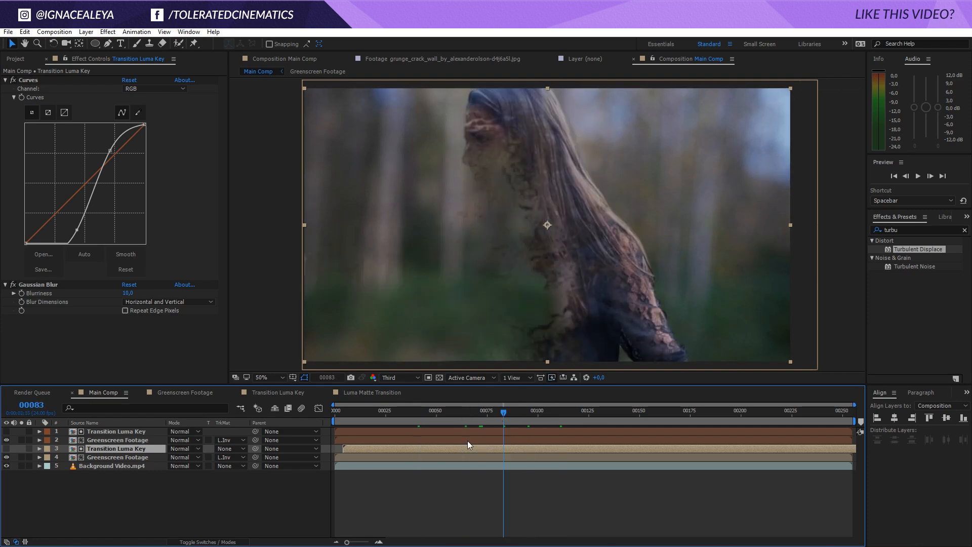
pyautogui.moveTo(446, 449); pyautogui.dragTo(451, 449)
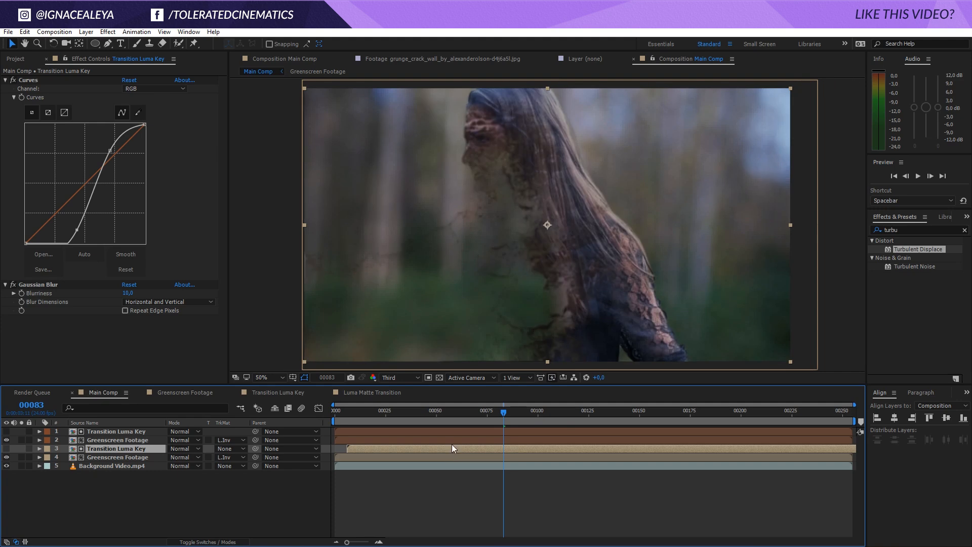
pyautogui.moveTo(471, 411); pyautogui.dragTo(503, 410)
# Steepen the RGB curve on both Transition Luma Key layers, starting the lower layer slightly earlier so less of the dark copy shows.
pyautogui.click(127, 434)
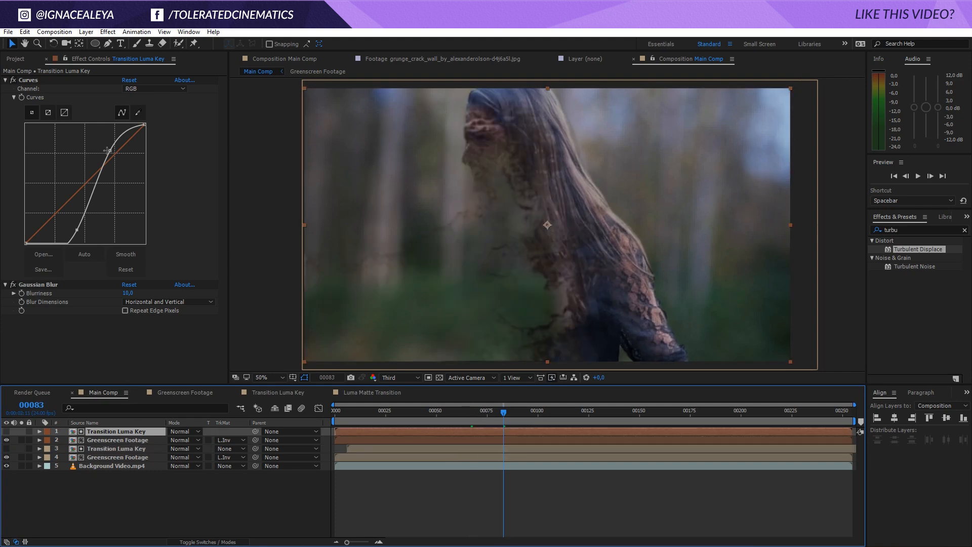
pyautogui.moveTo(108, 150); pyautogui.dragTo(93, 143)
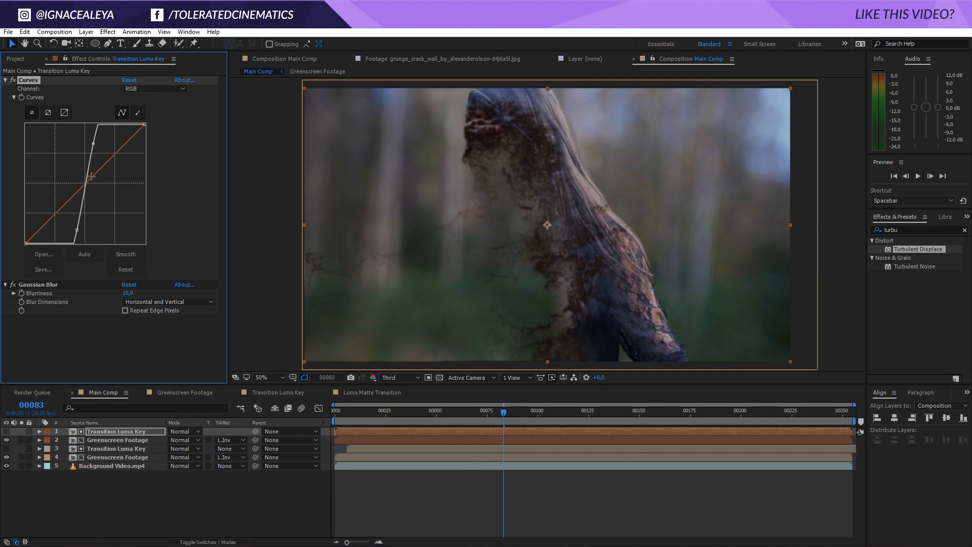
pyautogui.click(449, 449)
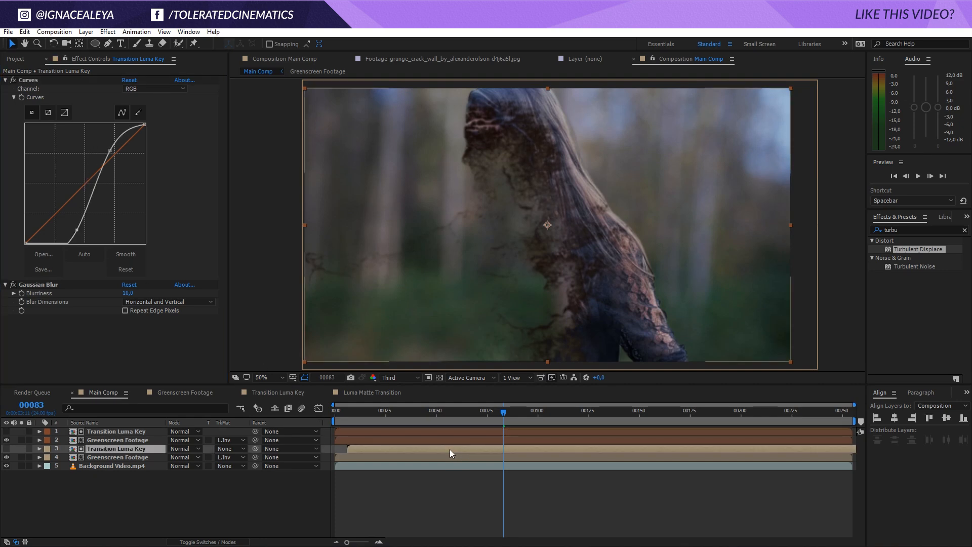
pyautogui.moveTo(449, 449); pyautogui.dragTo(447, 451)
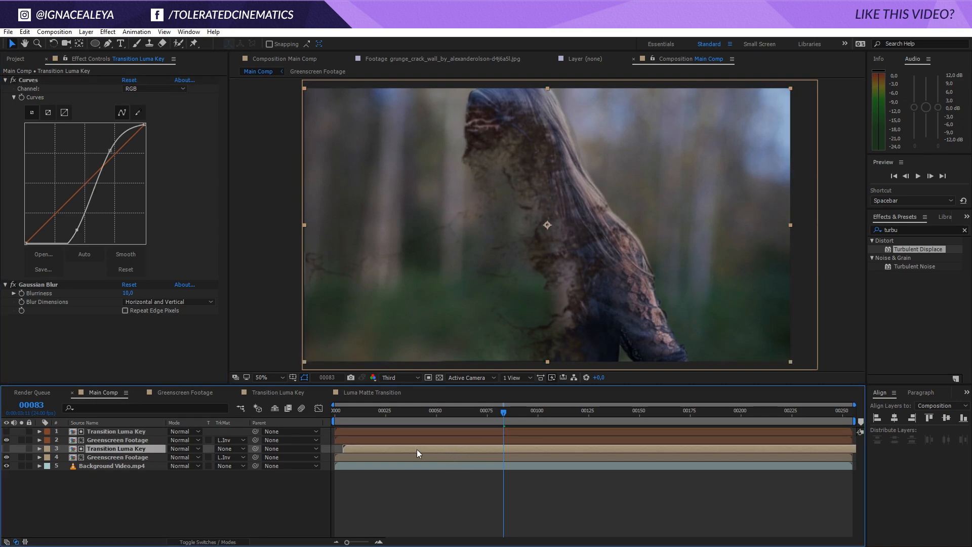
pyautogui.moveTo(111, 144); pyautogui.dragTo(103, 147)
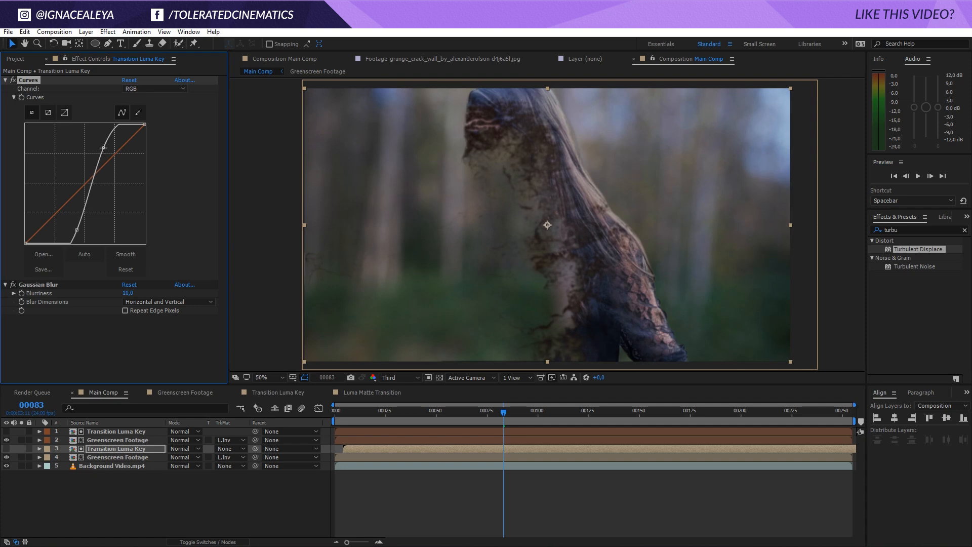
# Preview the dissolve and set Keylight's Clip White to 60 on Footage.mp4 in the Greenscreen Footage composition.
pyautogui.press('space')
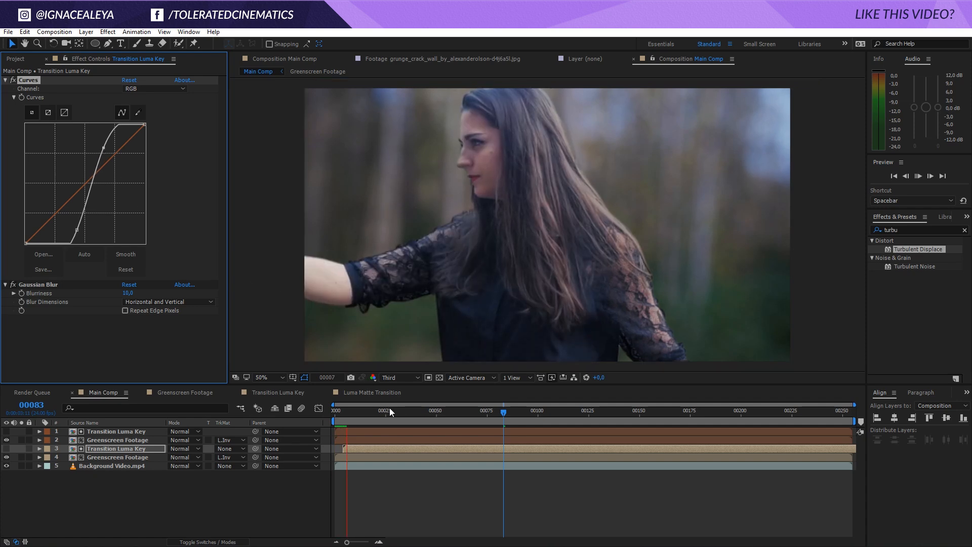
pyautogui.moveTo(498, 413); pyautogui.dragTo(445, 426)
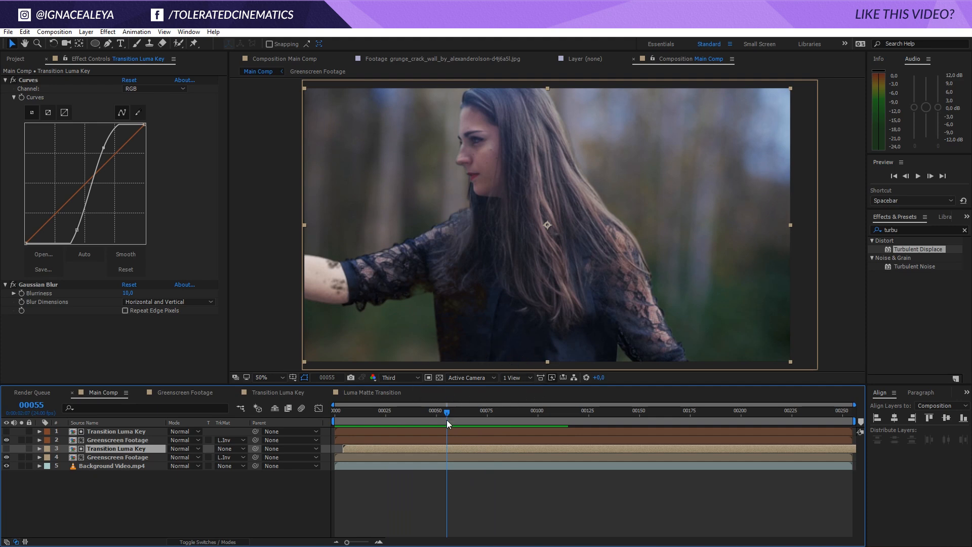
pyautogui.moveTo(447, 421); pyautogui.dragTo(426, 426)
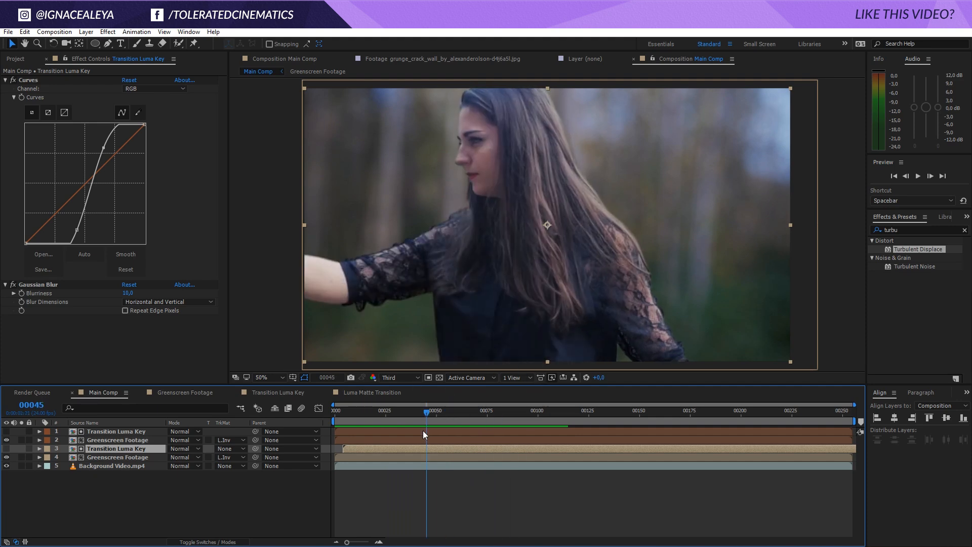
pyautogui.click(197, 394)
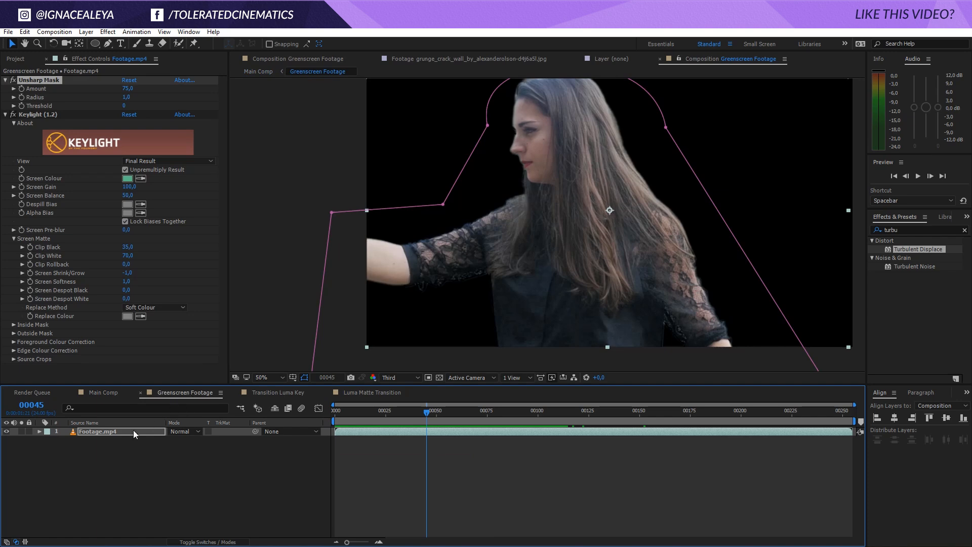
pyautogui.click(129, 256)
pyautogui.write('6')
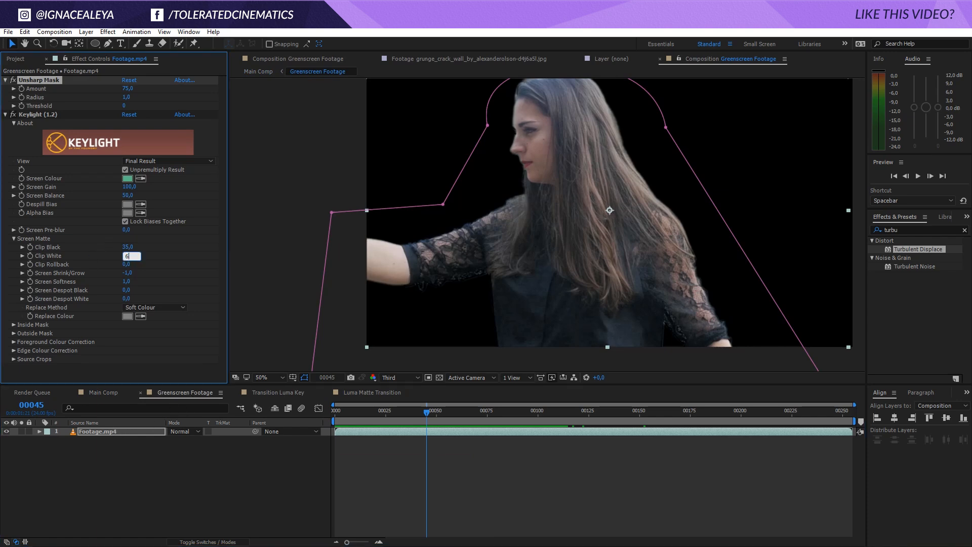
pyautogui.write('0')
pyautogui.press('Return')
pyautogui.click(95, 388)
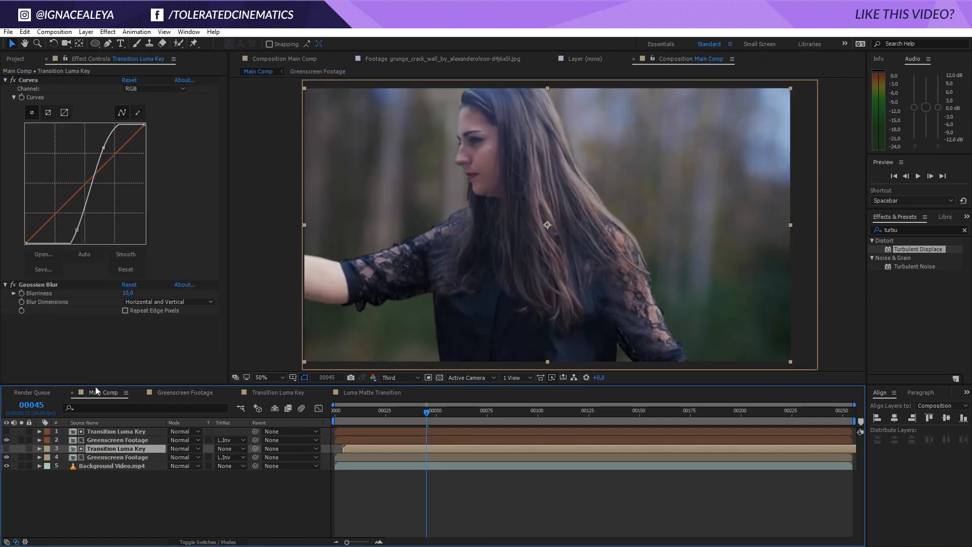
pyautogui.press('space')
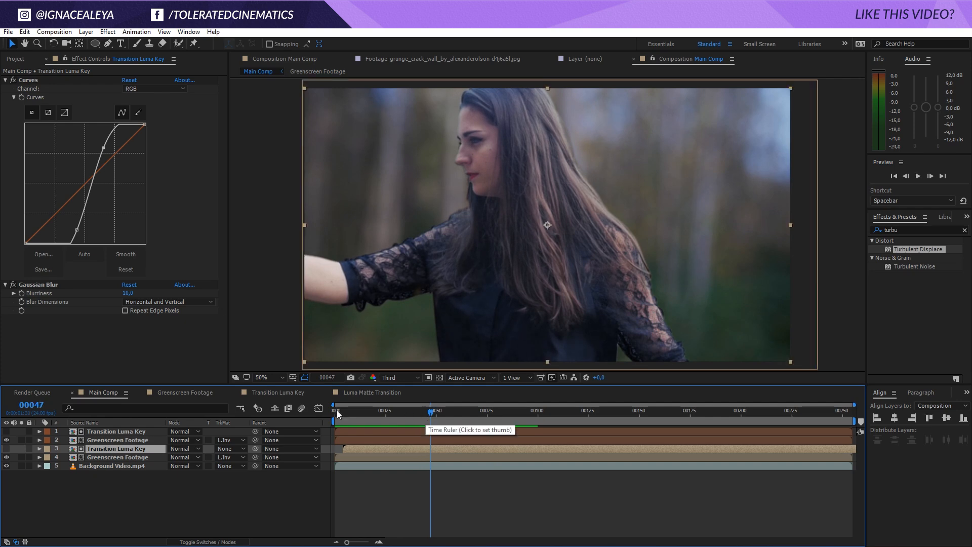
# Apply Remove Grain with Final Output viewing to Footage.mp4, place it above Unsharp Mask, and preview Main Comp.
pyautogui.click(183, 392)
pyautogui.click(105, 431)
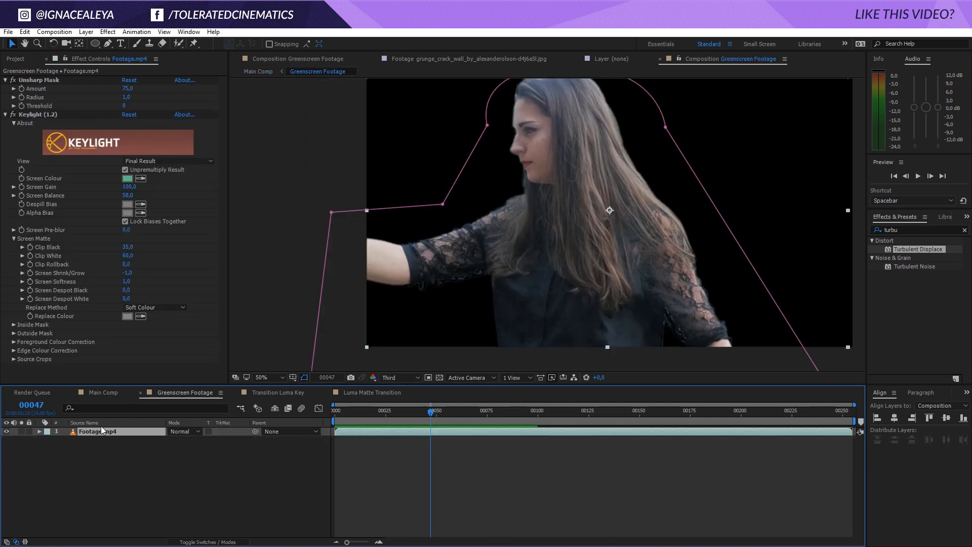
pyautogui.click(108, 32)
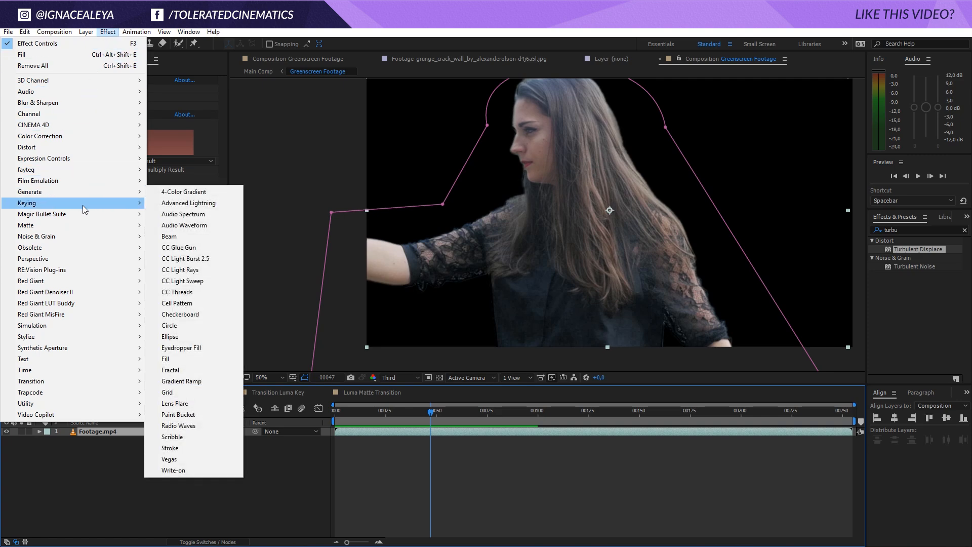
pyautogui.moveTo(91, 236)
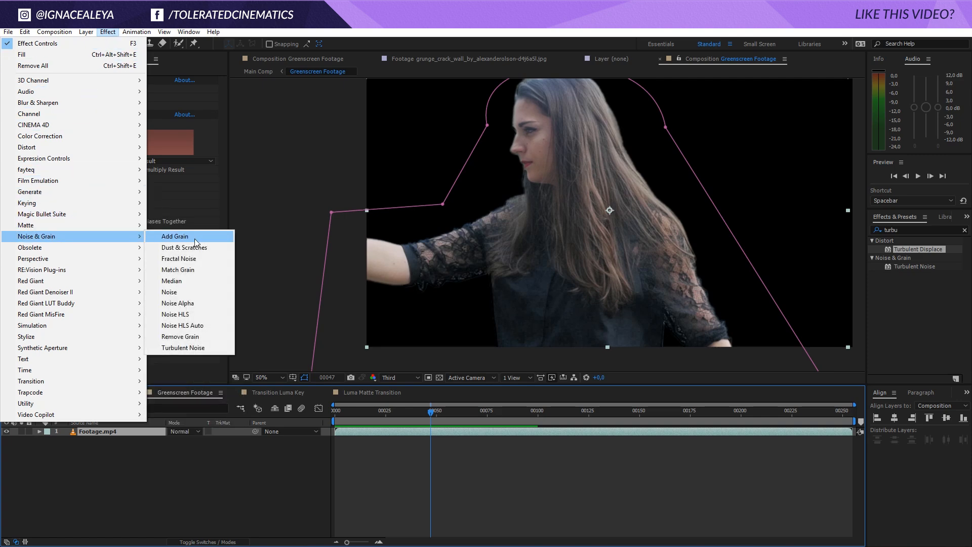
pyautogui.click(189, 339)
pyautogui.click(162, 319)
pyautogui.click(151, 362)
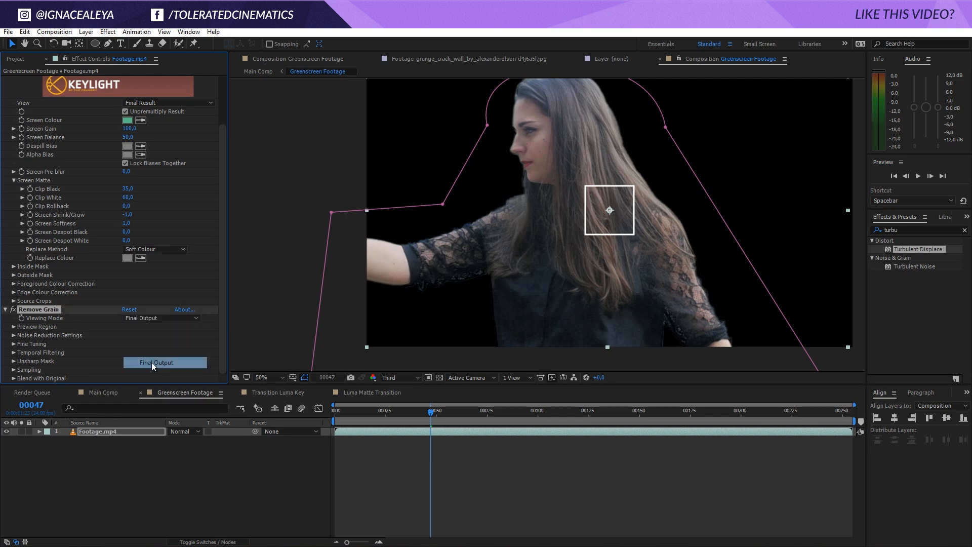
pyautogui.moveTo(41, 310); pyautogui.dragTo(37, 76)
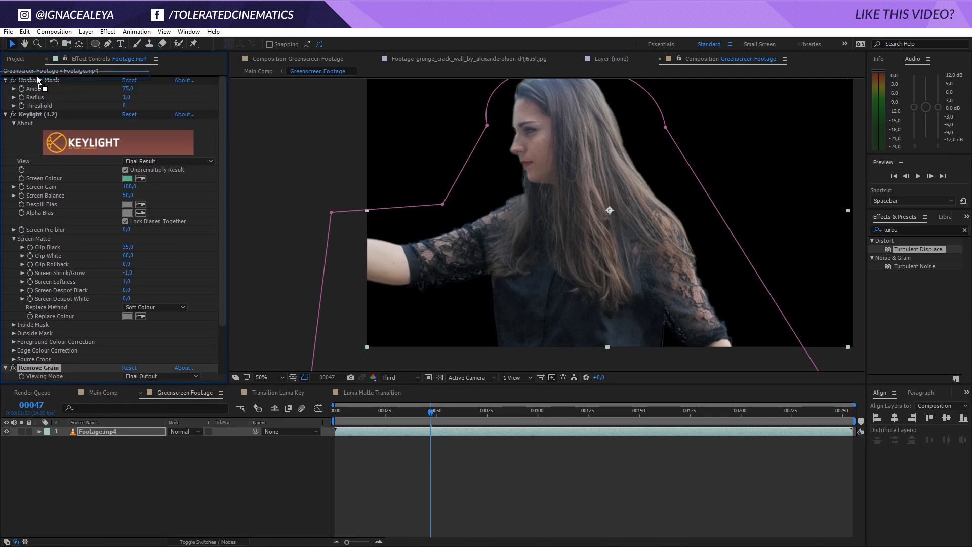
pyautogui.click(108, 390)
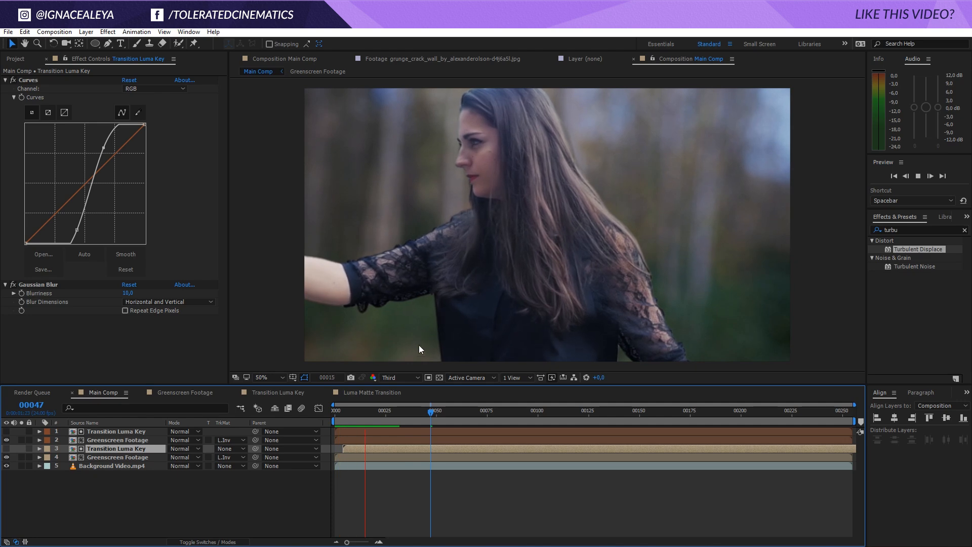
pyautogui.click(385, 411)
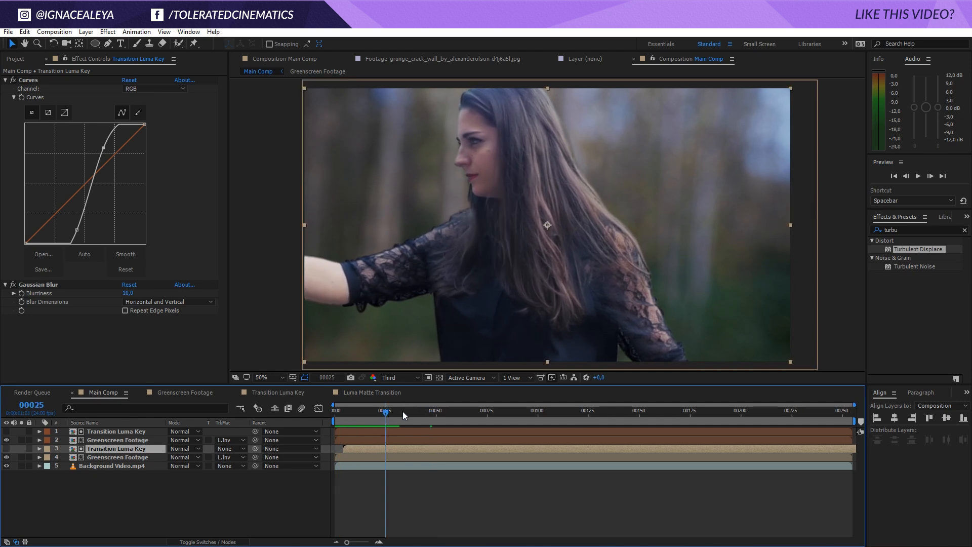
pyautogui.moveTo(403, 410); pyautogui.dragTo(433, 416)
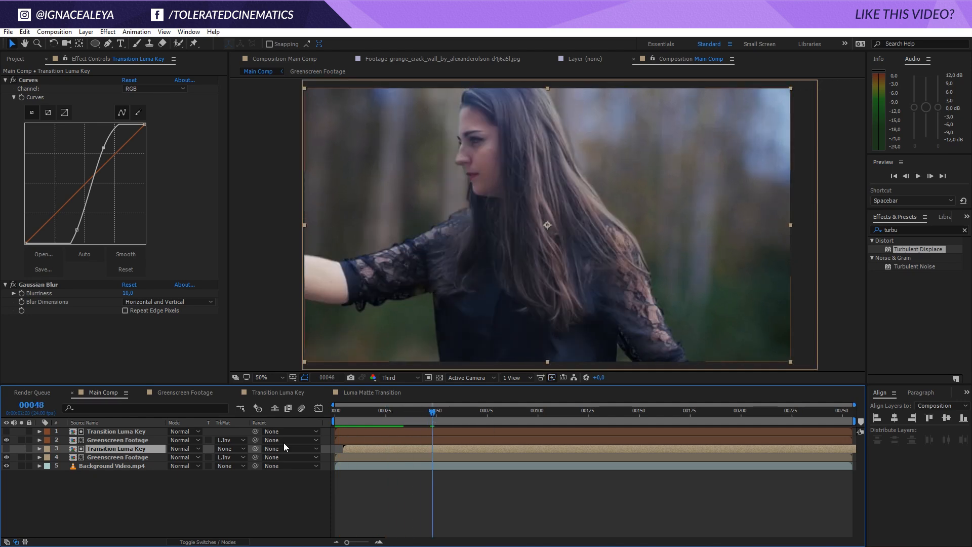
# Delete the Remove Grain effect from Footage.mp4 and preview the dissolve in Main Comp up to frame 80.
pyautogui.doubleClick(117, 458)
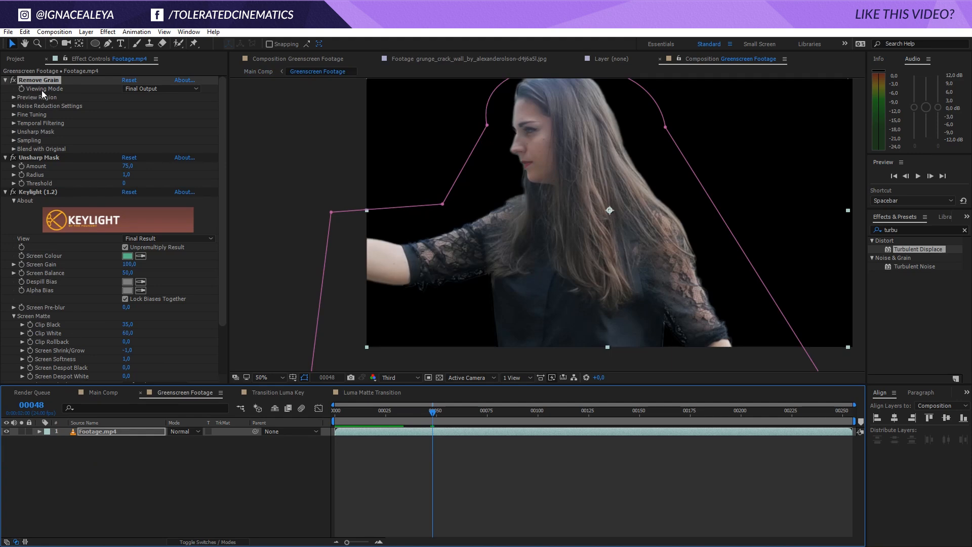
pyautogui.click(52, 80)
pyautogui.press('Delete')
pyautogui.click(110, 393)
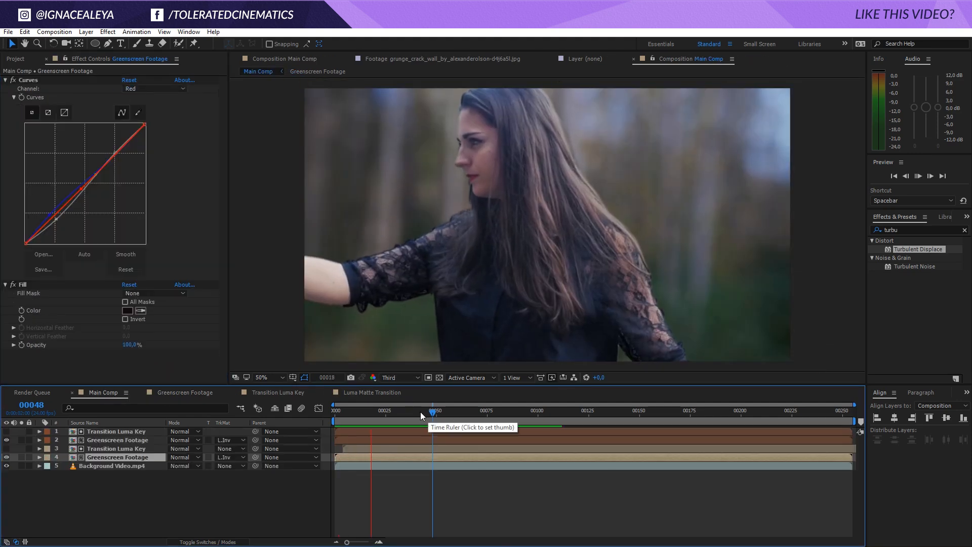
pyautogui.moveTo(410, 412); pyautogui.dragTo(497, 420)
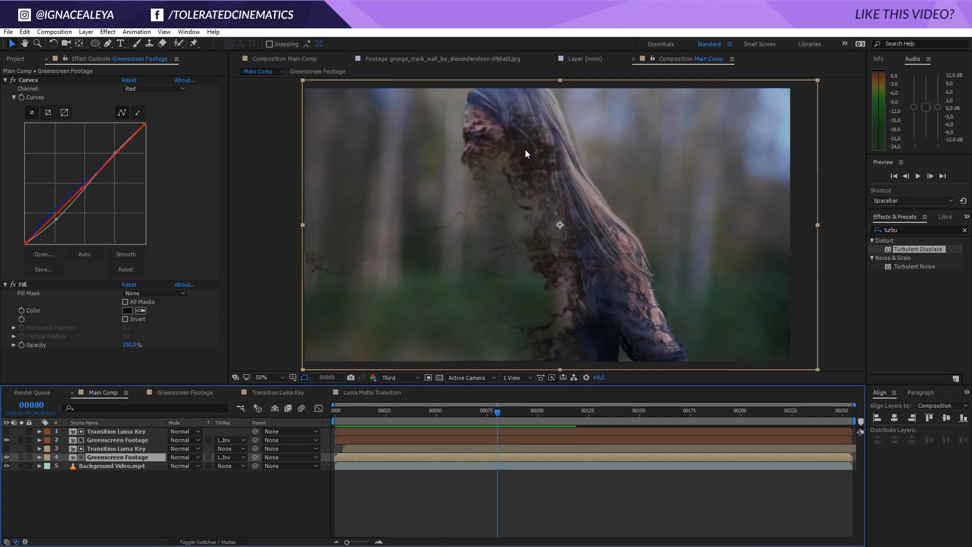
# Create a composition from the skeleton stock photo and crop off the image's bottom strip with a rectangular mask.
pyautogui.click(15, 59)
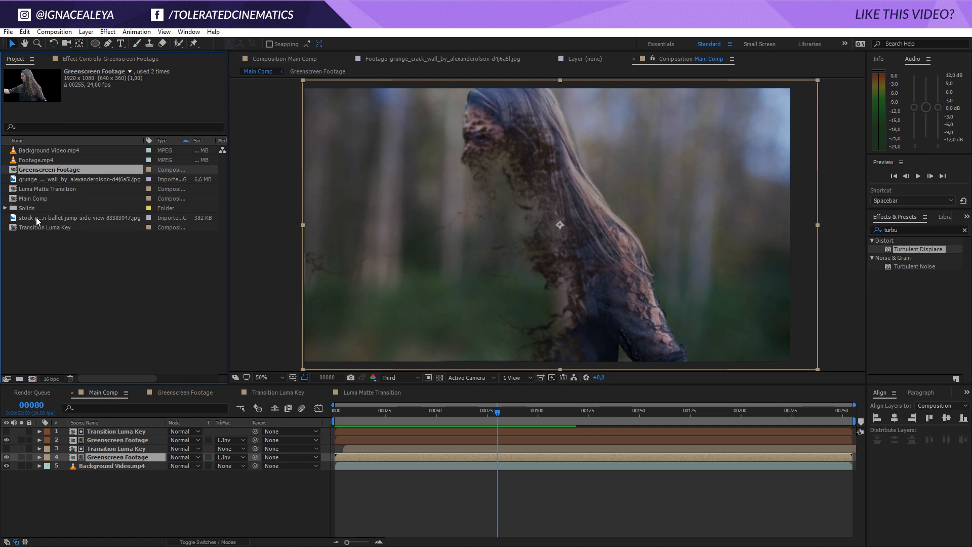
pyautogui.moveTo(35, 217); pyautogui.dragTo(32, 380)
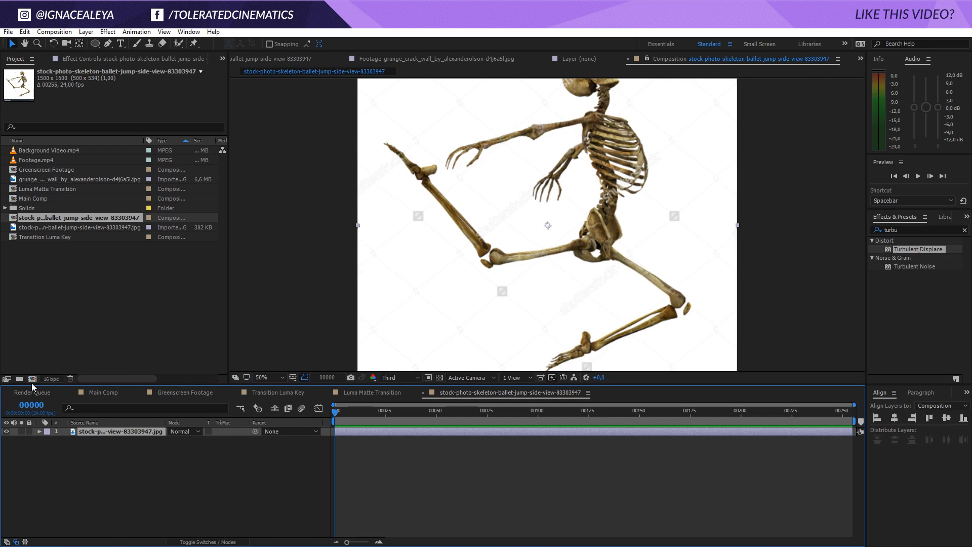
pyautogui.moveTo(94, 44); pyautogui.dragTo(141, 46)
pyautogui.press(',')
pyautogui.moveTo(402, 108); pyautogui.dragTo(698, 301)
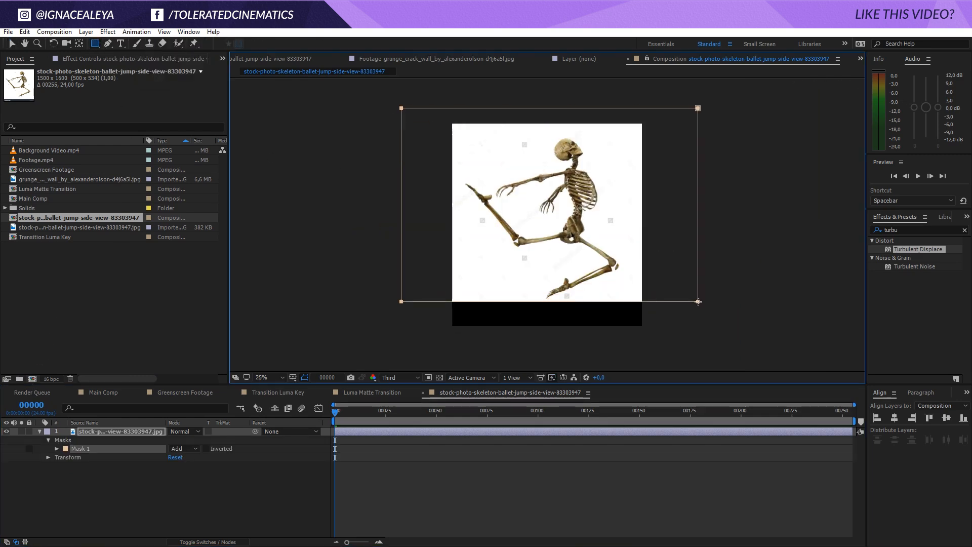
# Draw a closed Pen mask around the skeleton's two arms, running along the front of the rib cage, on the photo layer.
pyautogui.click(160, 433)
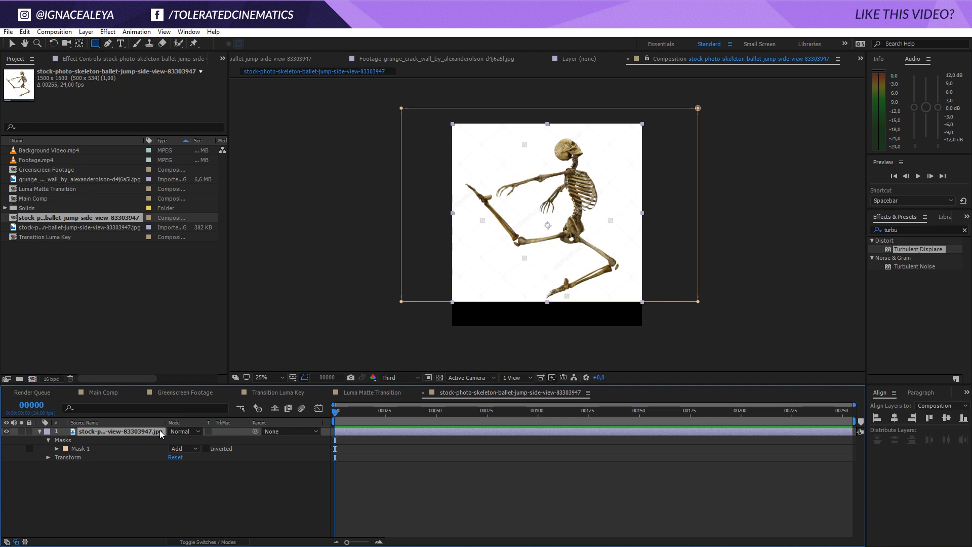
pyautogui.click(112, 46)
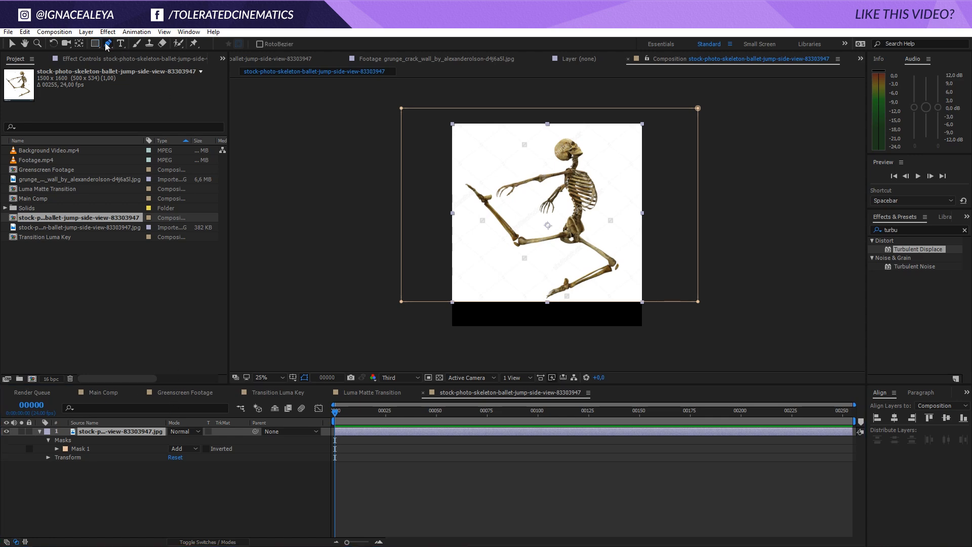
pyautogui.press('.')
pyautogui.press('h')
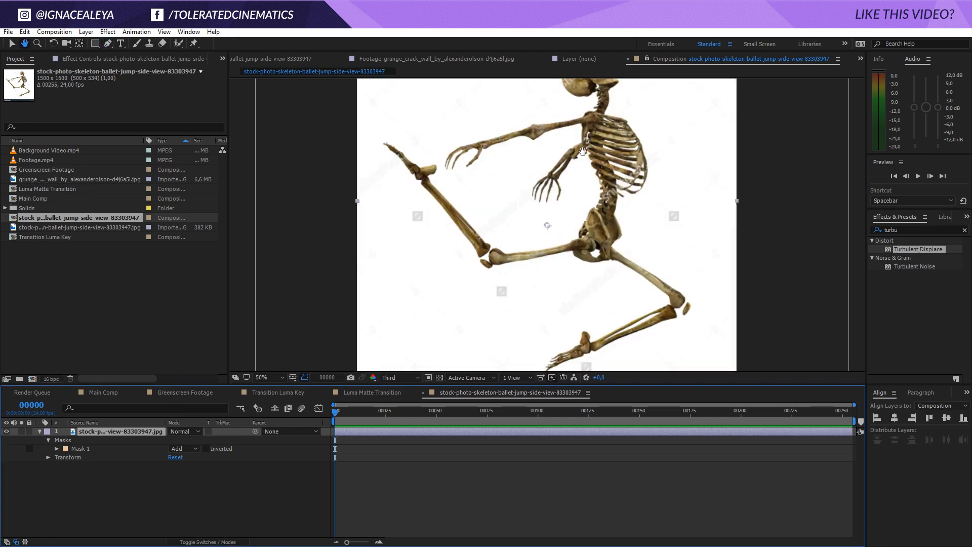
pyautogui.moveTo(582, 151); pyautogui.dragTo(574, 235)
pyautogui.press('g')
pyautogui.click(548, 160)
pyautogui.click(560, 251)
pyautogui.click(540, 285)
pyautogui.click(475, 285)
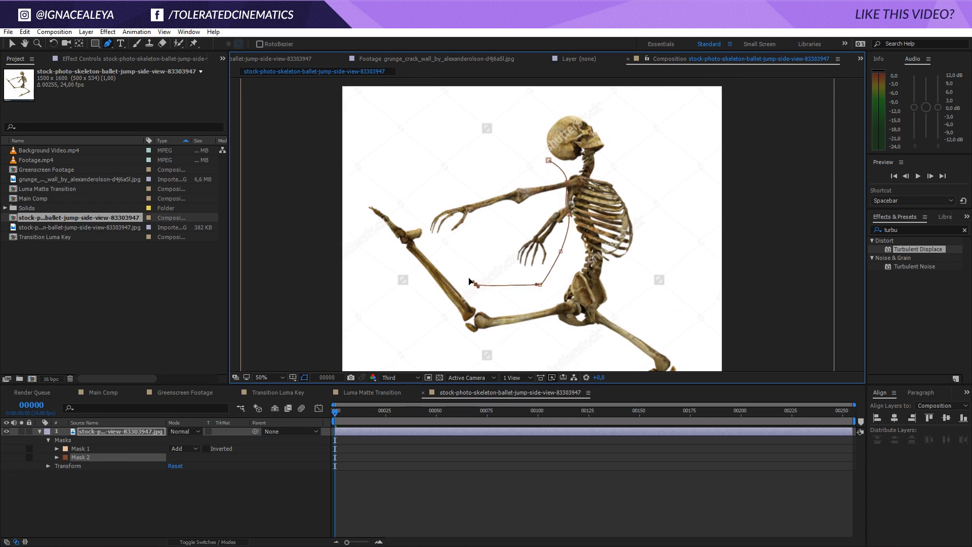
pyautogui.click(423, 236)
pyautogui.click(428, 188)
pyautogui.click(548, 160)
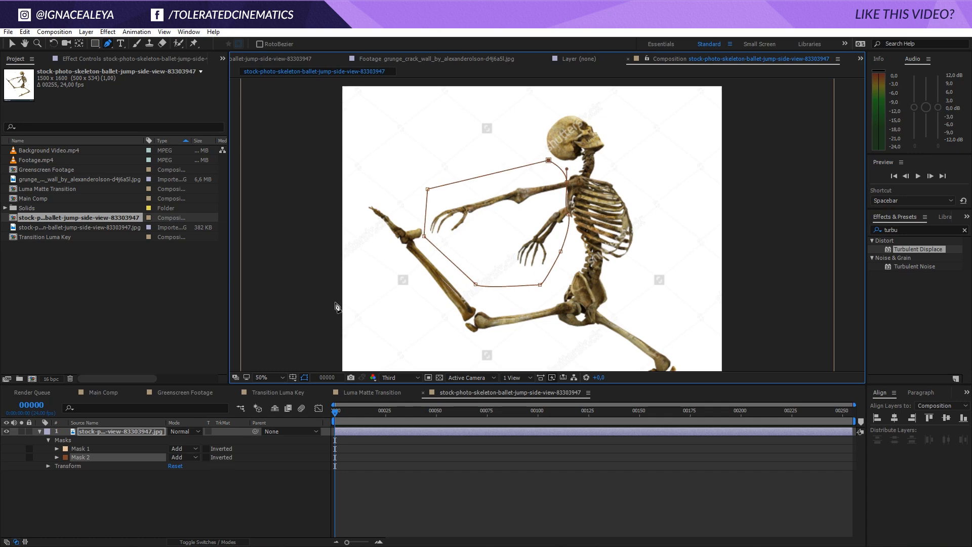
# Set the mask around the skeleton's arms to Subtract and check the cut-out on the whole figure.
pyautogui.click(184, 457)
pyautogui.click(191, 490)
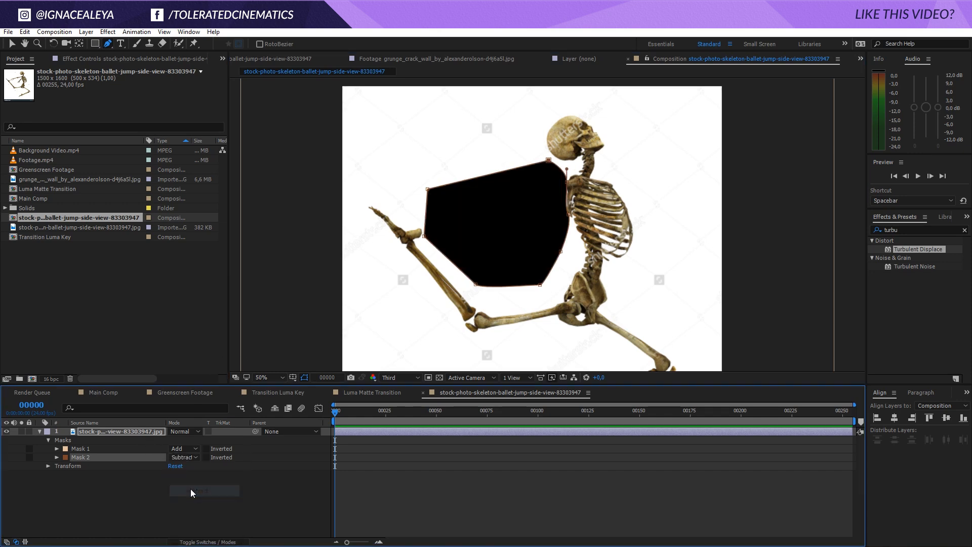
pyautogui.press('v')
pyautogui.click(164, 506)
pyautogui.press(',')
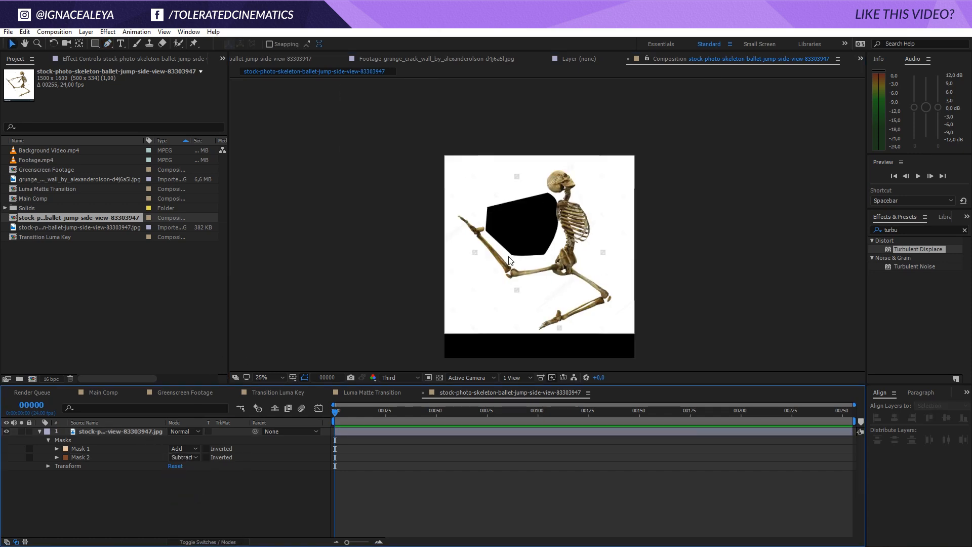
pyautogui.press('.')
# Pre-compose the masked skeleton photo as Skeleton, moving all attributes into the new composition.
pyautogui.click(116, 431)
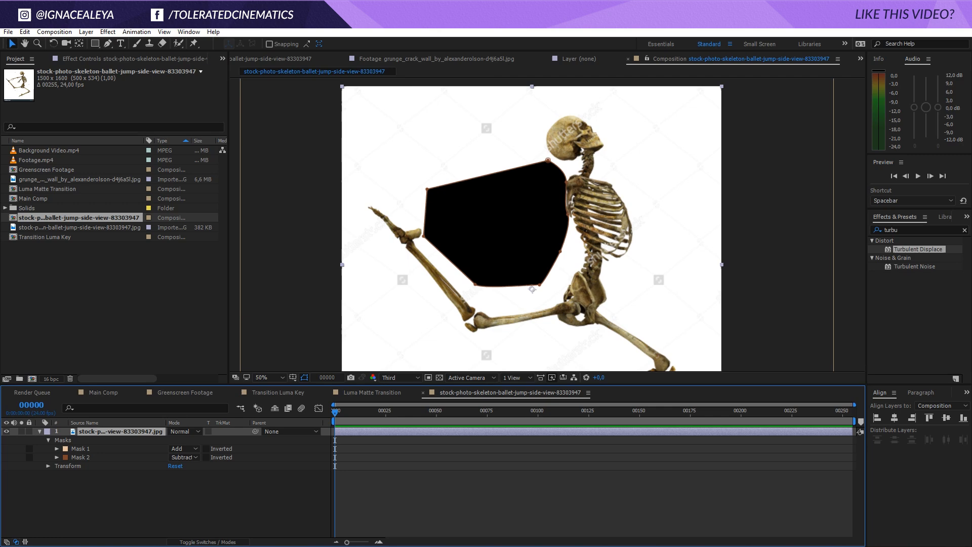
pyautogui.click(86, 32)
pyautogui.click(81, 408)
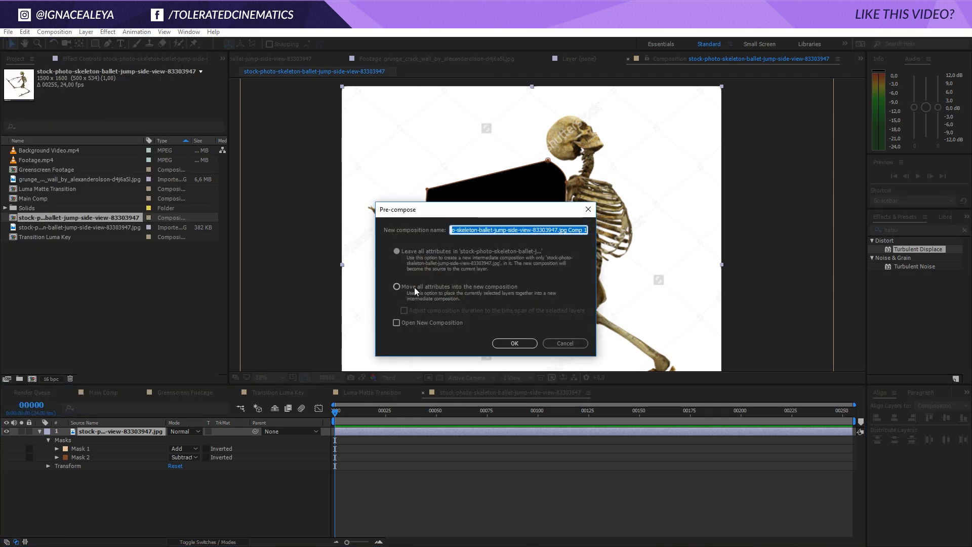
pyautogui.click(414, 288)
pyautogui.click(487, 234)
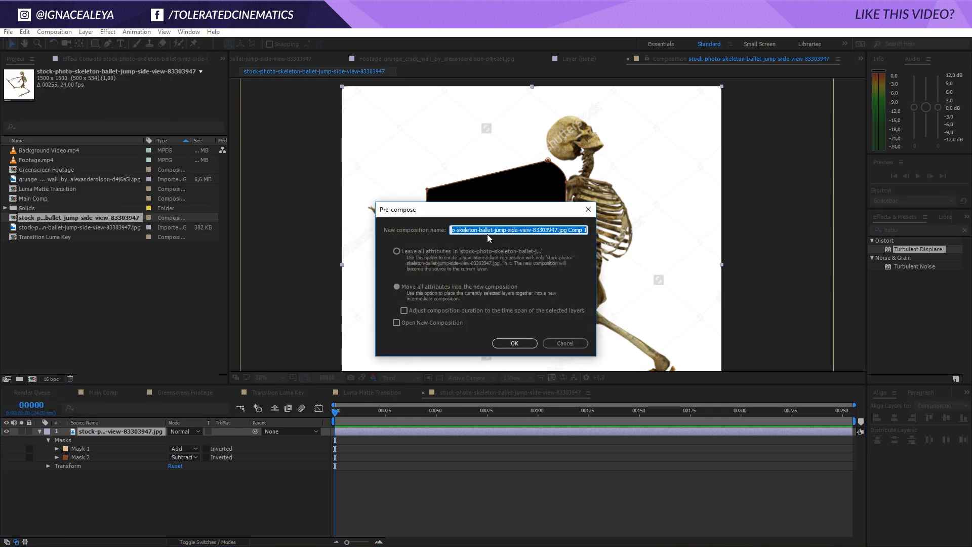
pyautogui.write('Skeleton')
pyautogui.press('Return')
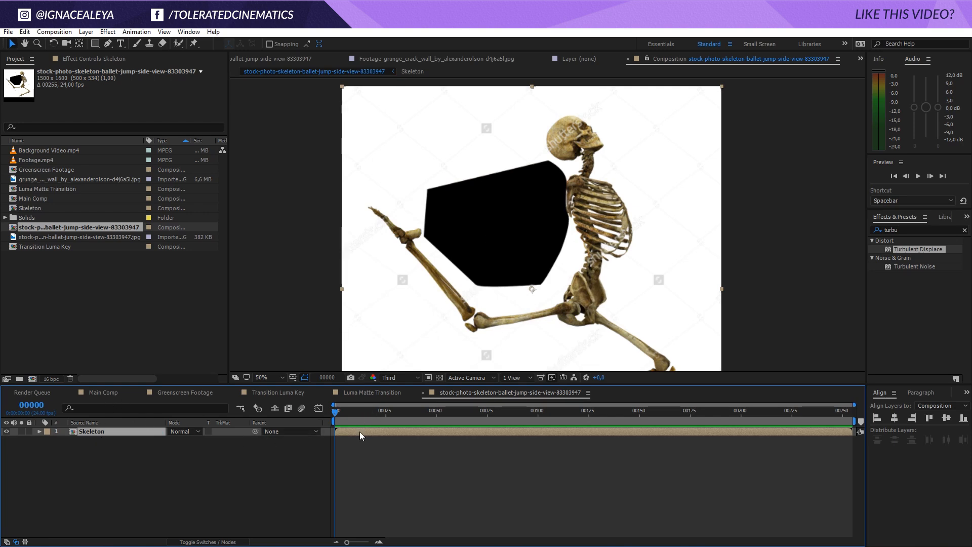
# Rename the outer composition that holds the Skeleton layer as Skeleton Comp.
pyautogui.click(109, 34)
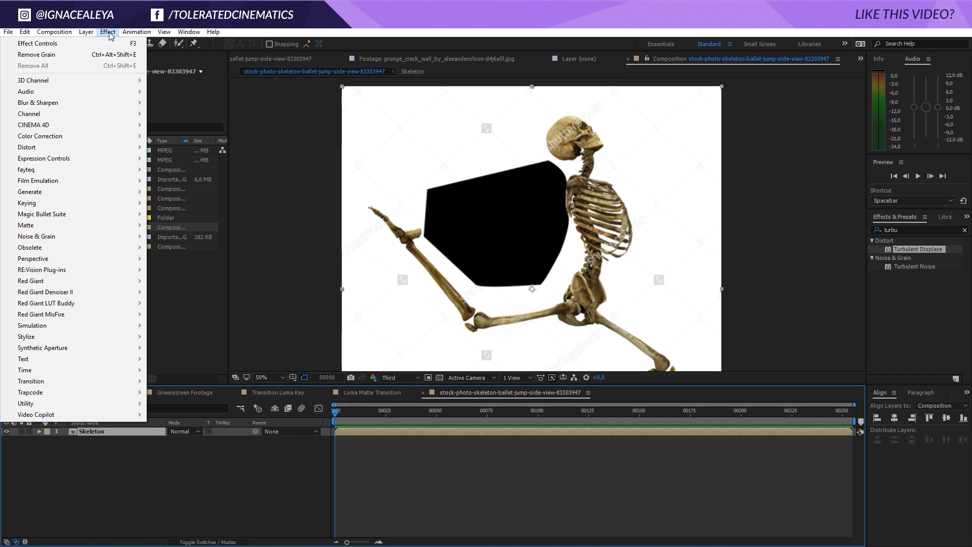
pyautogui.rightClick(359, 507)
pyautogui.click(403, 411)
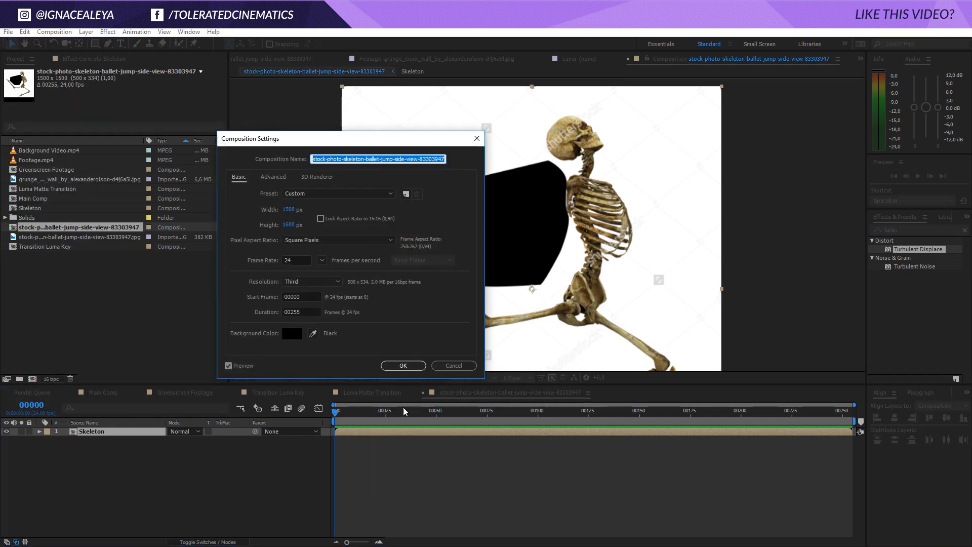
pyautogui.write('Skeleton Com')
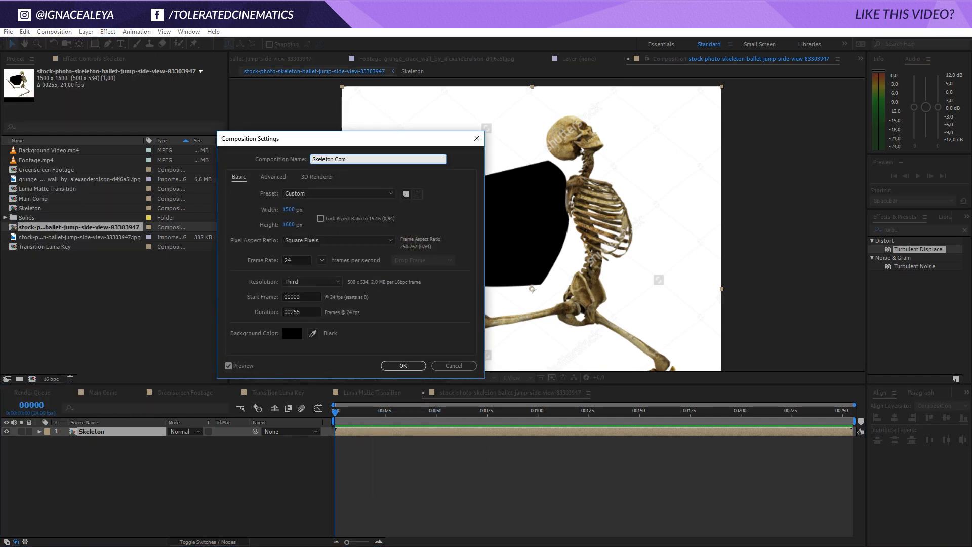
pyautogui.write('p')
pyautogui.click(402, 364)
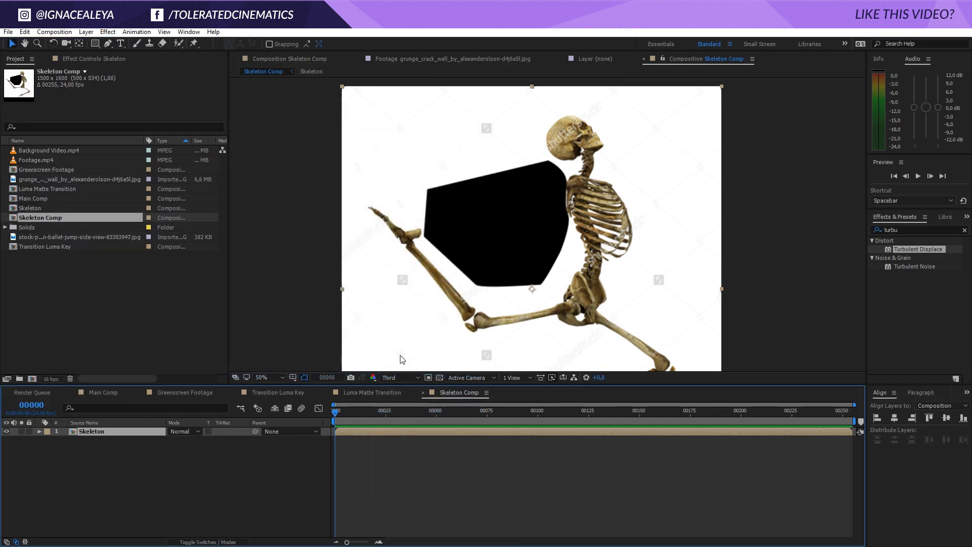
# Apply the Extract keying effect to the Skeleton layer and lower its White Point to 224.
pyautogui.click(109, 32)
pyautogui.moveTo(53, 203)
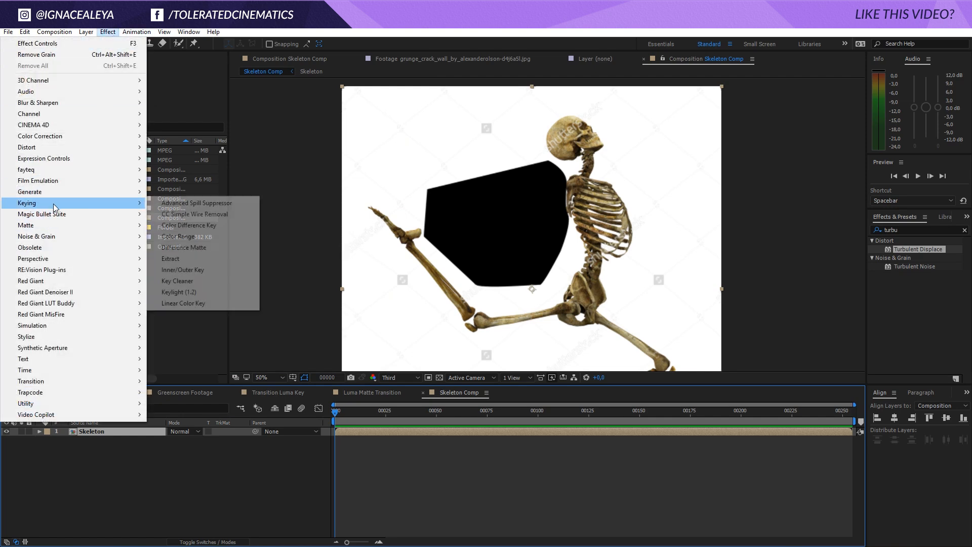
pyautogui.click(184, 259)
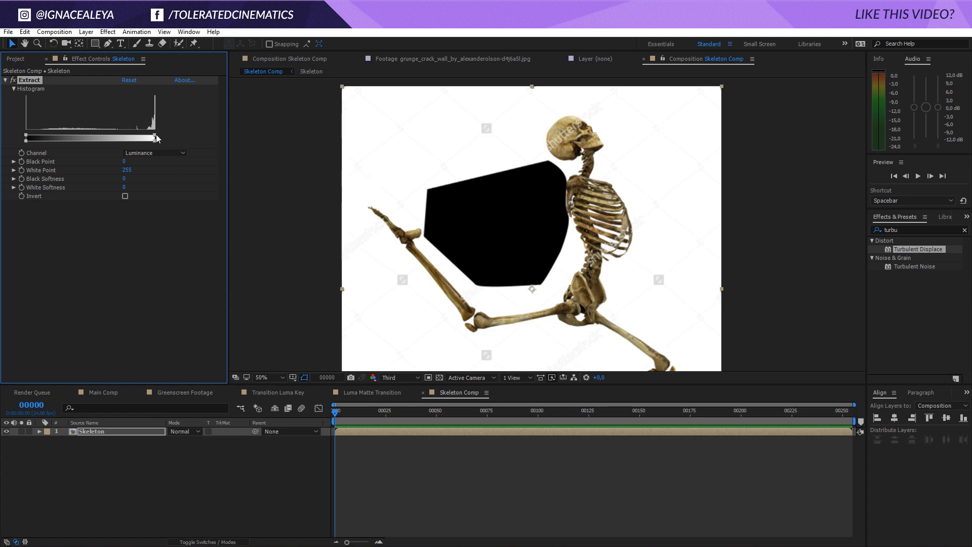
pyautogui.moveTo(156, 135); pyautogui.dragTo(144, 135)
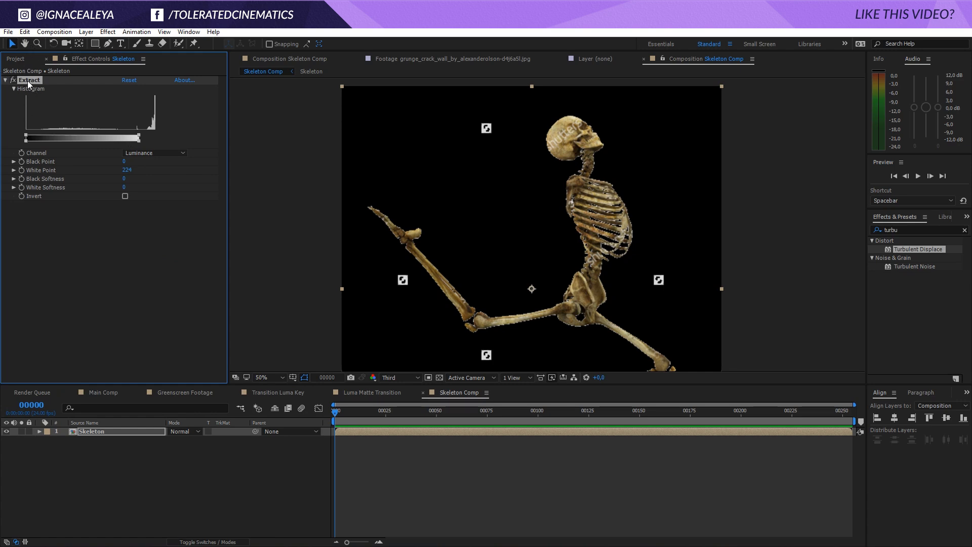
# Move the Extract effect from the Skeleton layer to the photo layer inside the Skeleton composition, and check Skeleton Comp.
pyautogui.press('Delete')
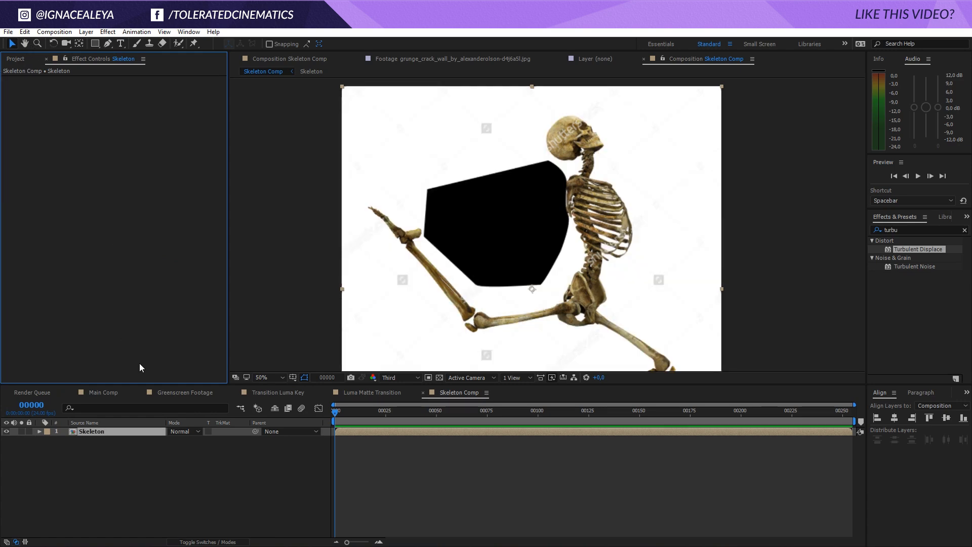
pyautogui.doubleClick(111, 432)
pyautogui.click(112, 432)
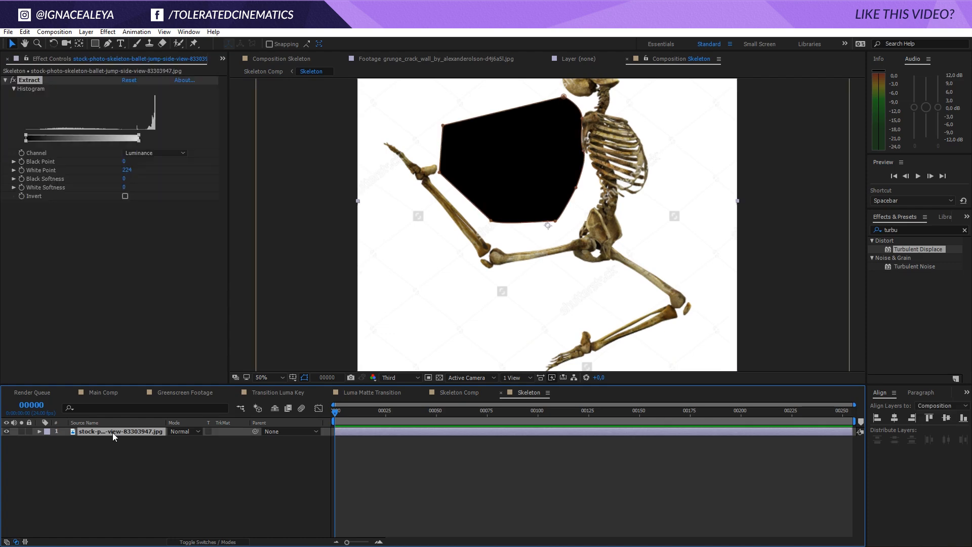
pyautogui.click(461, 393)
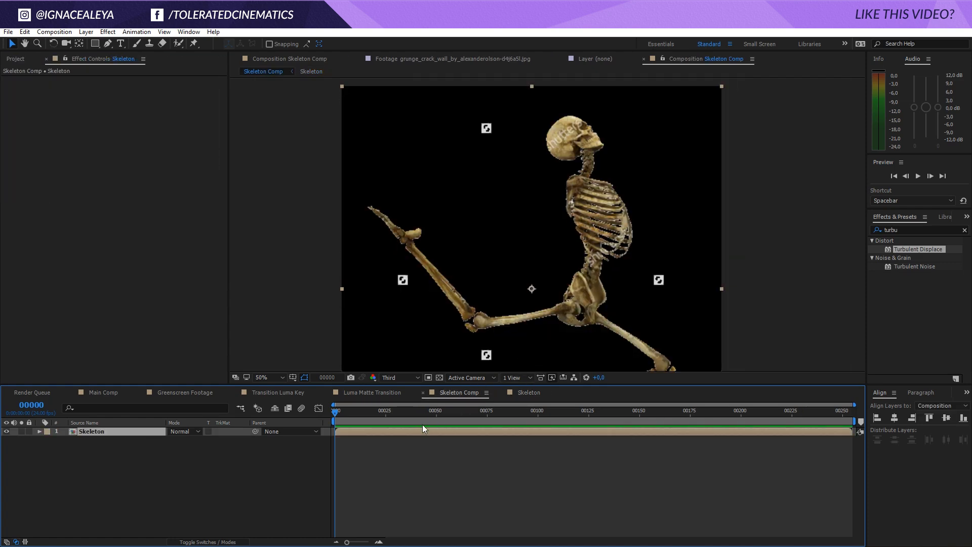
# Lower Extract's White Point on the skeleton photo to 209 and inspect the key in Skeleton Comp.
pyautogui.click(525, 392)
pyautogui.moveTo(137, 136); pyautogui.dragTo(132, 138)
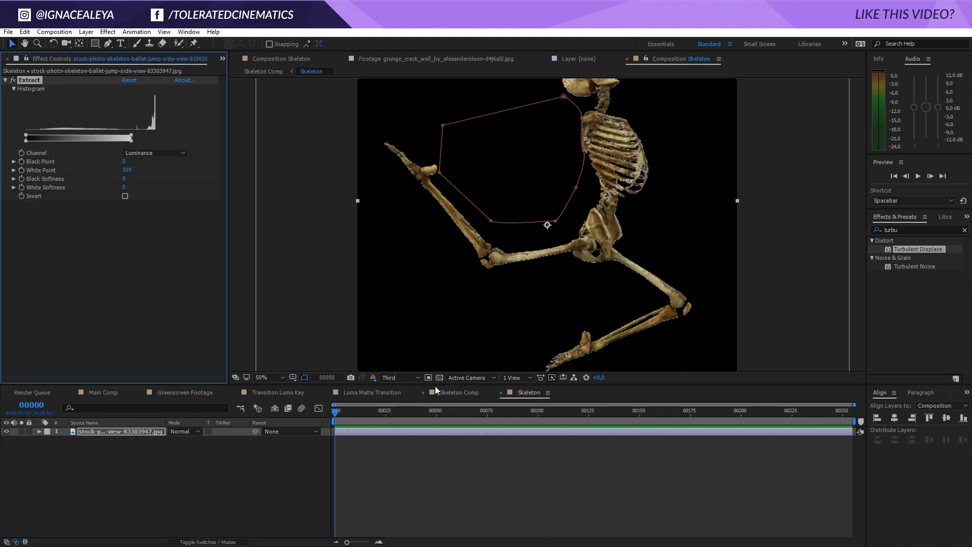
pyautogui.click(463, 390)
pyautogui.scroll(-1, 543, 256)
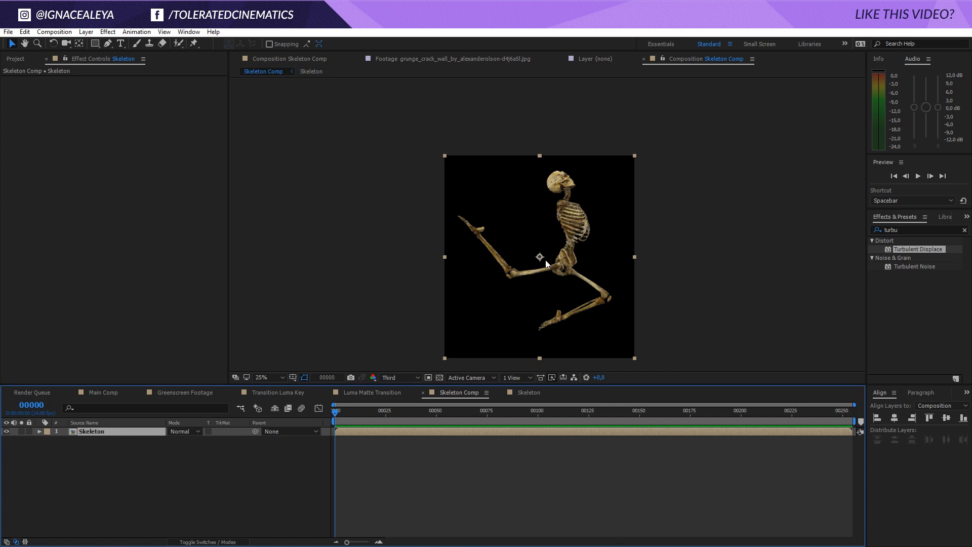
pyautogui.scroll(1, 545, 259)
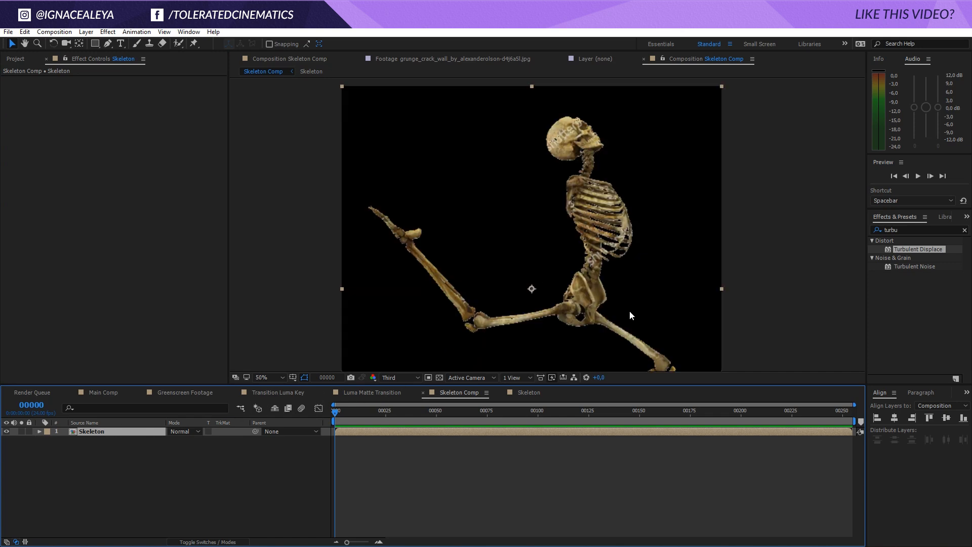
# Find the Matte Choker effect and apply it to the Skeleton layer in Skeleton Comp.
pyautogui.click(920, 229)
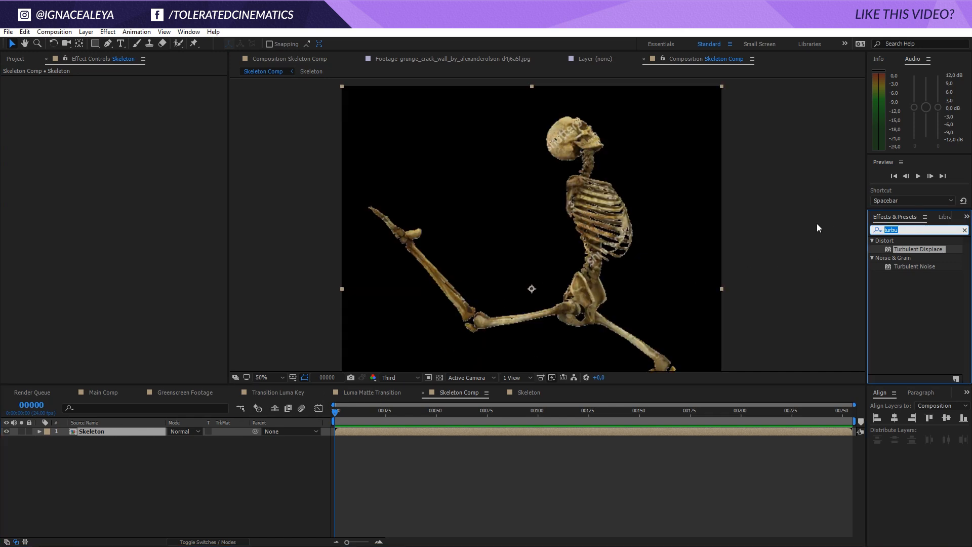
pyautogui.write('choker')
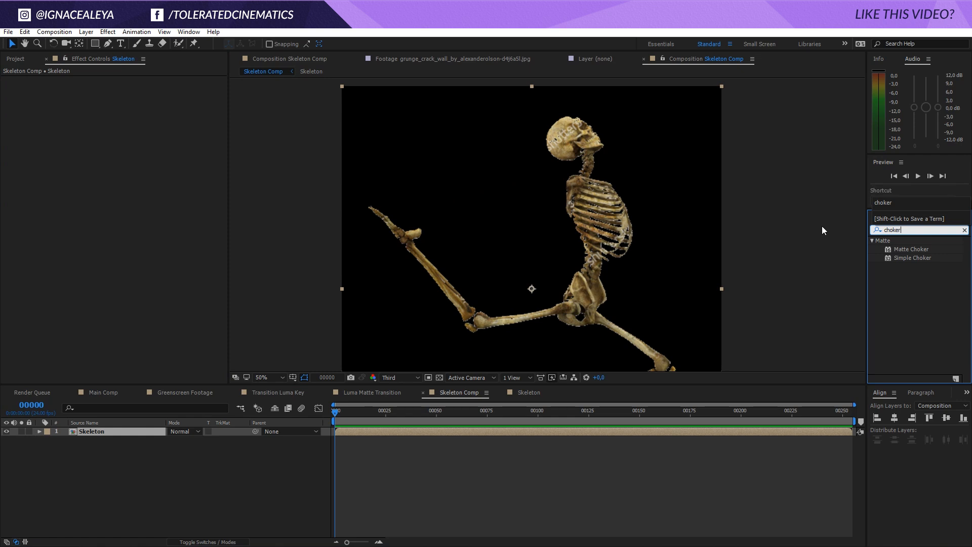
pyautogui.moveTo(900, 249); pyautogui.dragTo(499, 433)
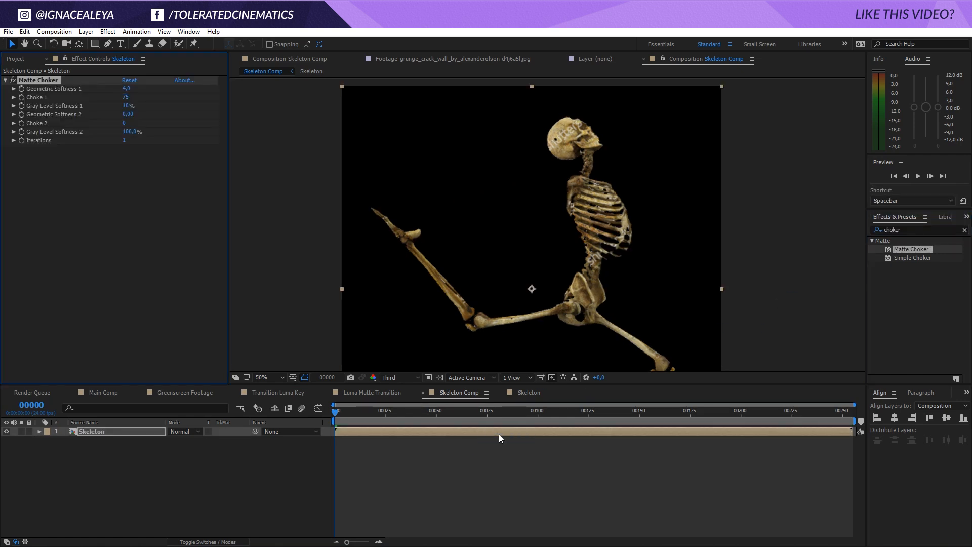
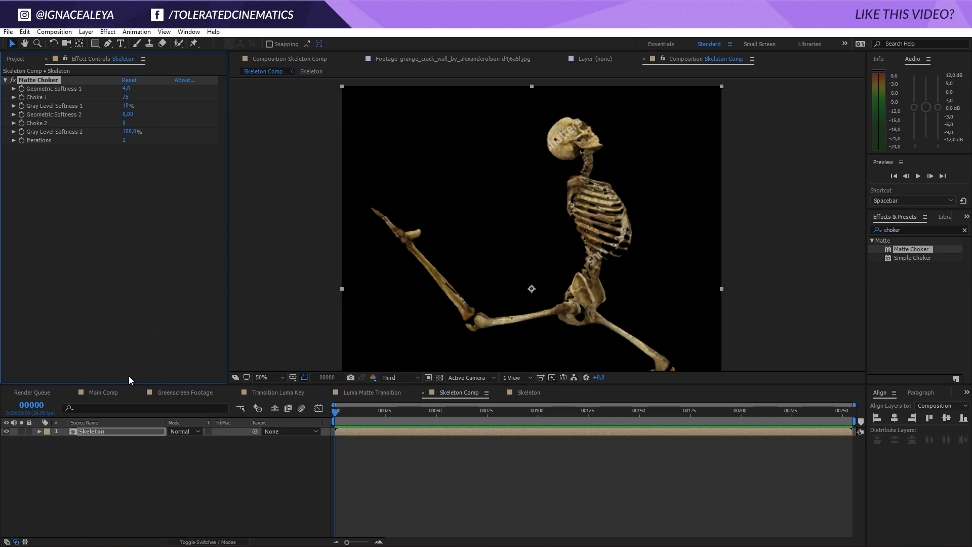
# Add the Skeleton composition to Main Comp as the topmost layer.
pyautogui.click(96, 390)
pyautogui.click(15, 58)
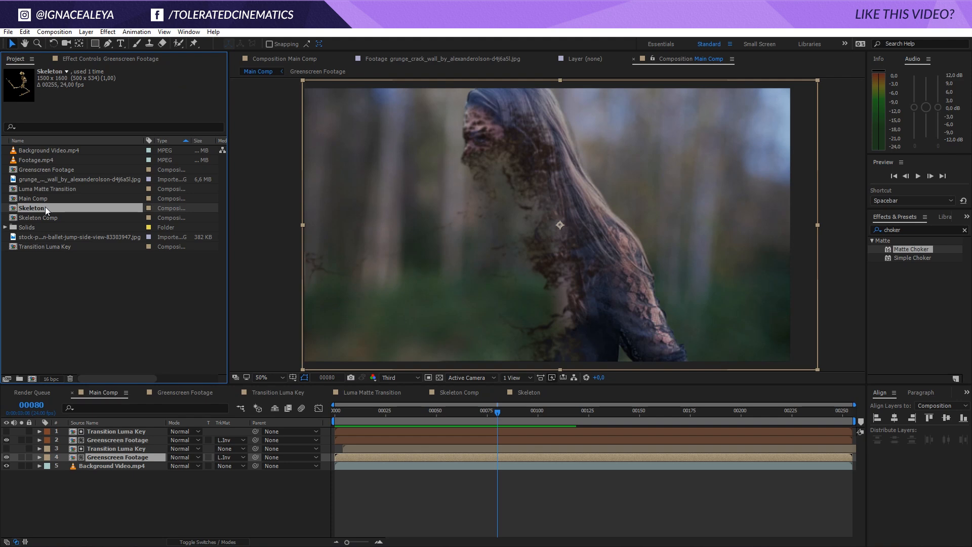
pyautogui.moveTo(45, 206); pyautogui.dragTo(114, 433)
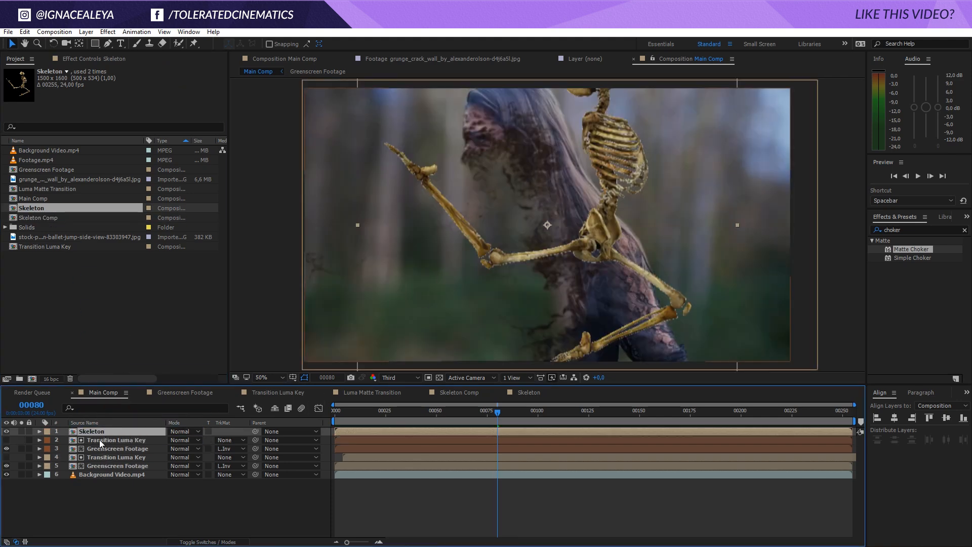
# Remove the track matte from the upper Greenscreen Footage layer and solo it together with the Skeleton layer.
pyautogui.click(99, 439)
pyautogui.click(117, 449)
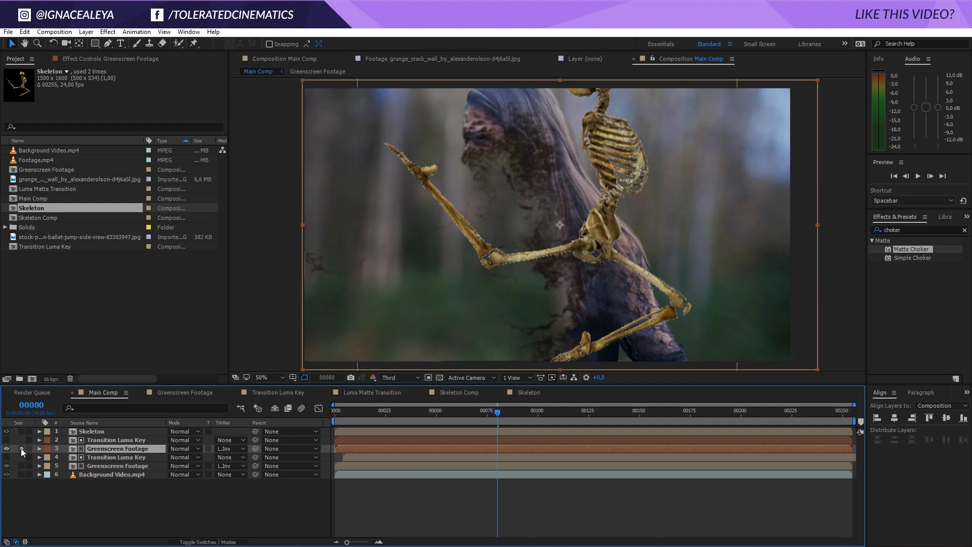
pyautogui.click(21, 448)
pyautogui.click(232, 449)
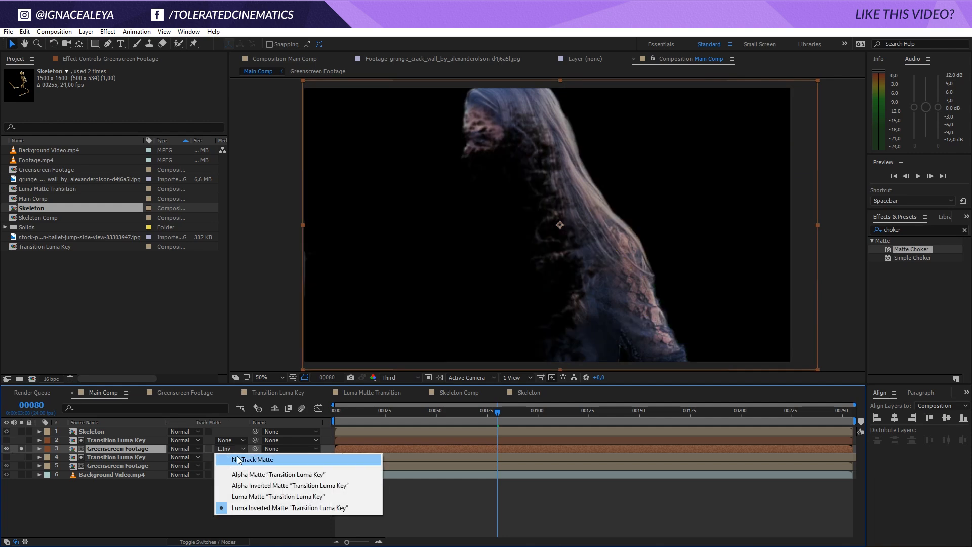
pyautogui.click(237, 459)
pyautogui.click(114, 430)
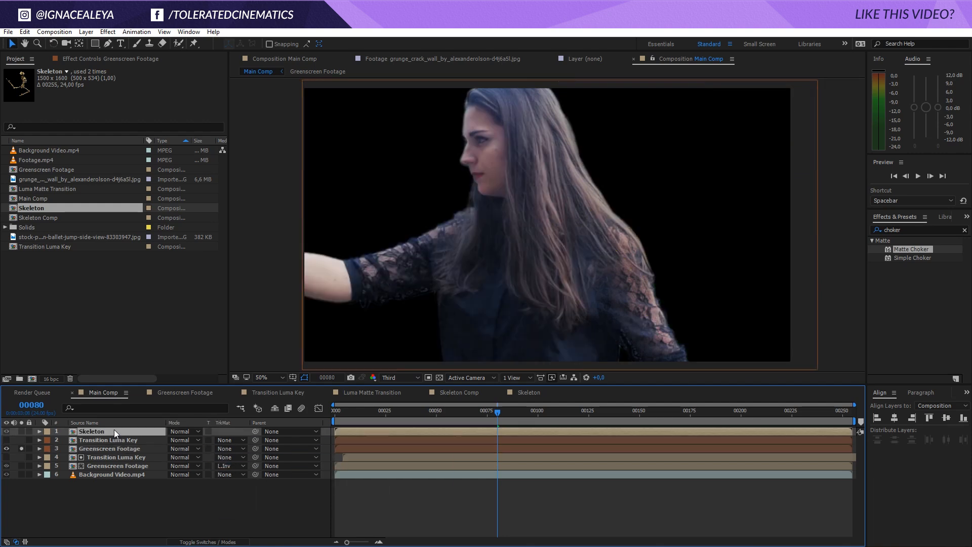
pyautogui.click(21, 431)
# Mirror and enlarge the Skeleton layer so it faces the woman's way, and position its rib cage over her torso.
pyautogui.scroll(-1, 575, 242)
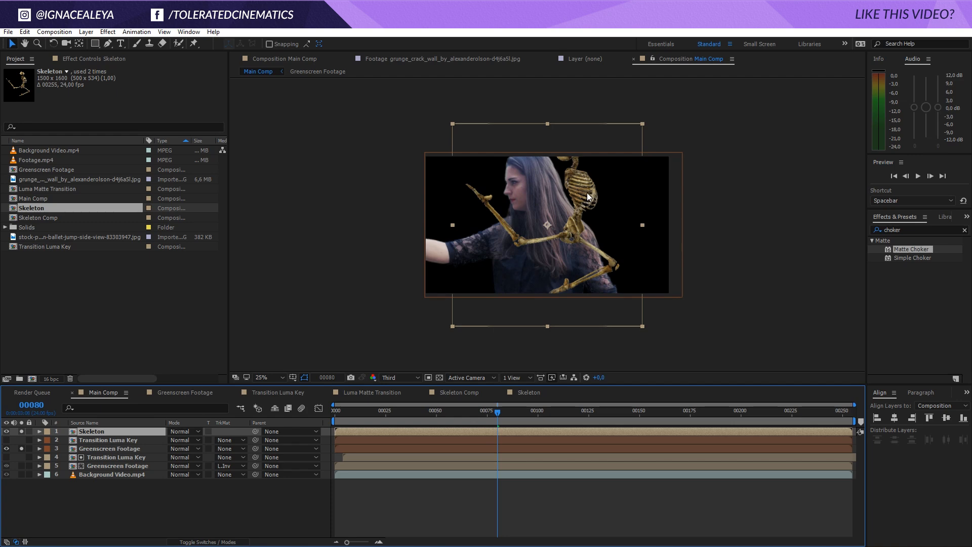
pyautogui.moveTo(642, 124); pyautogui.dragTo(814, 148)
pyautogui.moveTo(502, 255); pyautogui.dragTo(505, 238)
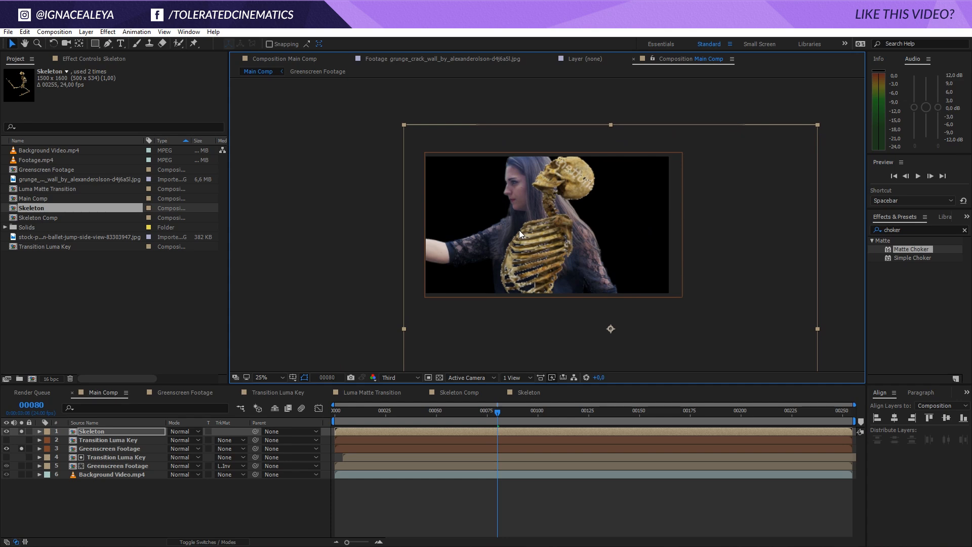
pyautogui.click(803, 139)
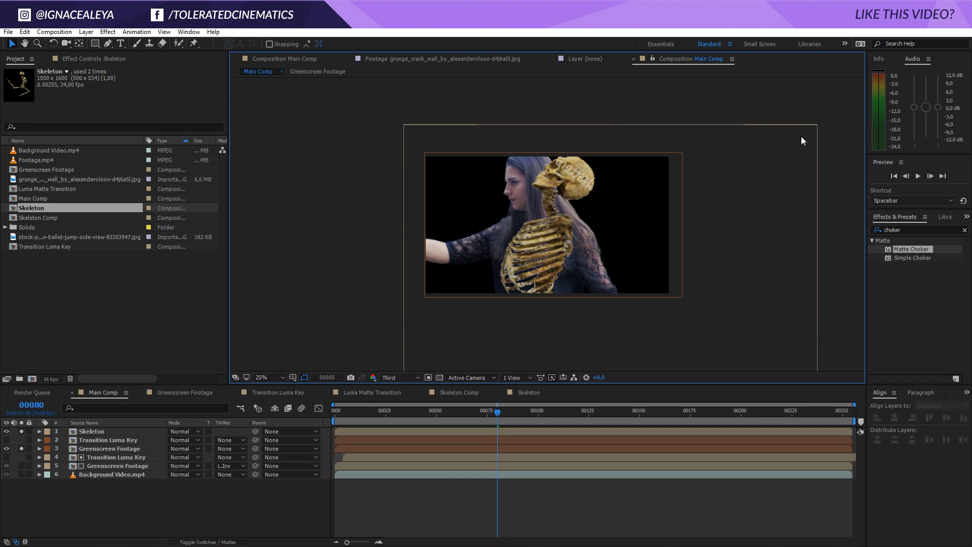
pyautogui.click(803, 134)
pyautogui.moveTo(815, 125); pyautogui.dragTo(808, 131)
pyautogui.moveTo(551, 231); pyautogui.dragTo(547, 230)
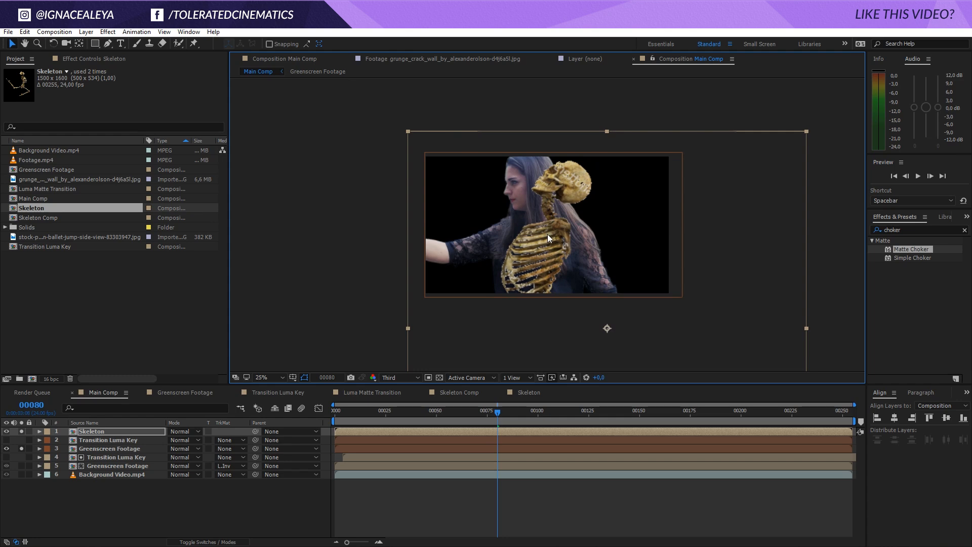
# Place Puppet pins along the skeleton's skull, neck, rib cage and spine, and bend the skull forward over the woman's head.
pyautogui.click(194, 43)
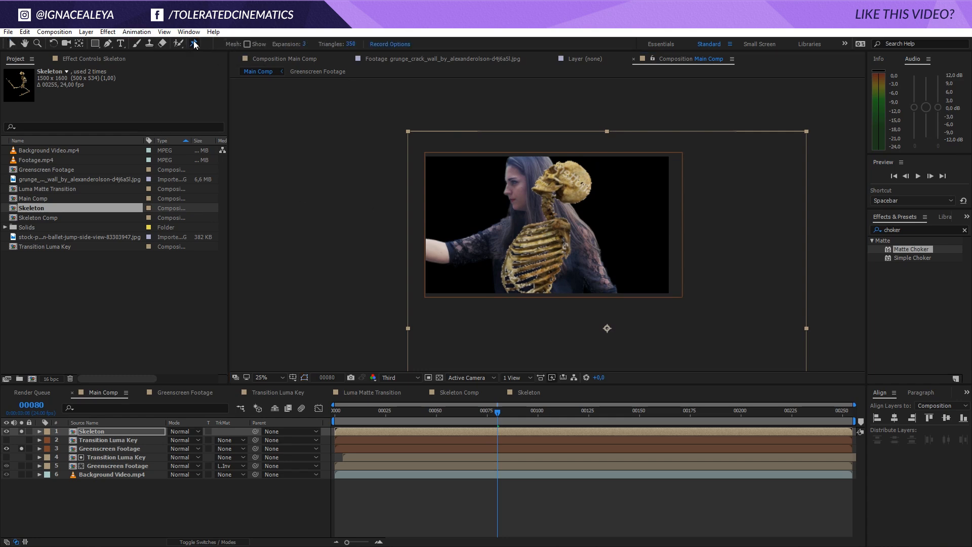
pyautogui.click(578, 170)
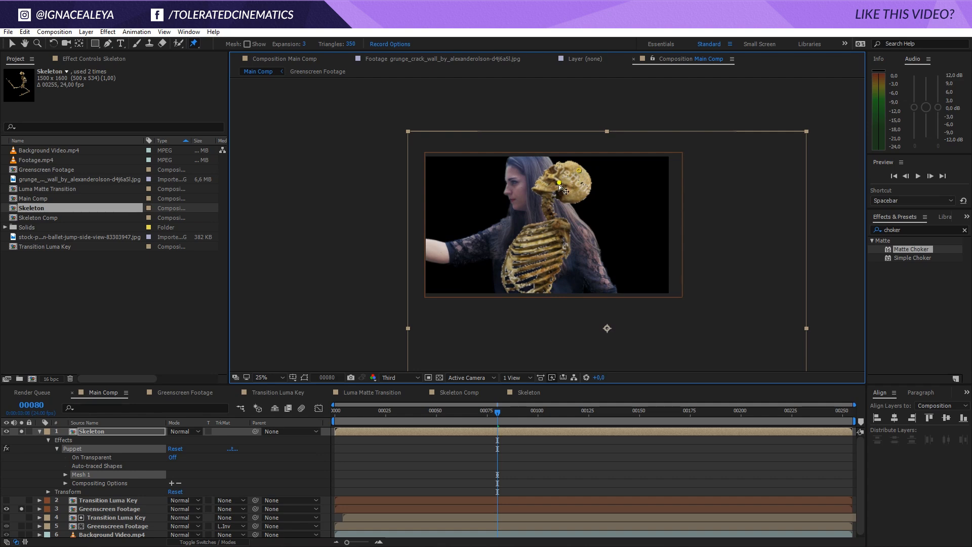
pyautogui.click(549, 227)
pyautogui.click(533, 263)
pyautogui.click(534, 300)
pyautogui.moveTo(547, 198); pyautogui.dragTo(528, 189)
pyautogui.moveTo(577, 171); pyautogui.dragTo(517, 195)
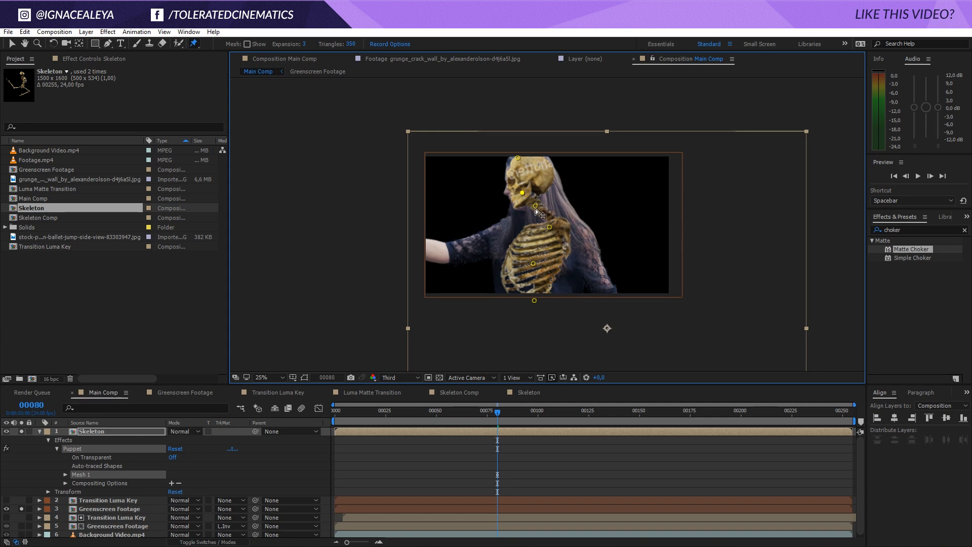
# Align the skeleton's upper rib cage, lower rib cage and spine pins with the woman's torso at frame 80, and nudge the jaw pin at frame 0.
pyautogui.moveTo(549, 228); pyautogui.dragTo(533, 226)
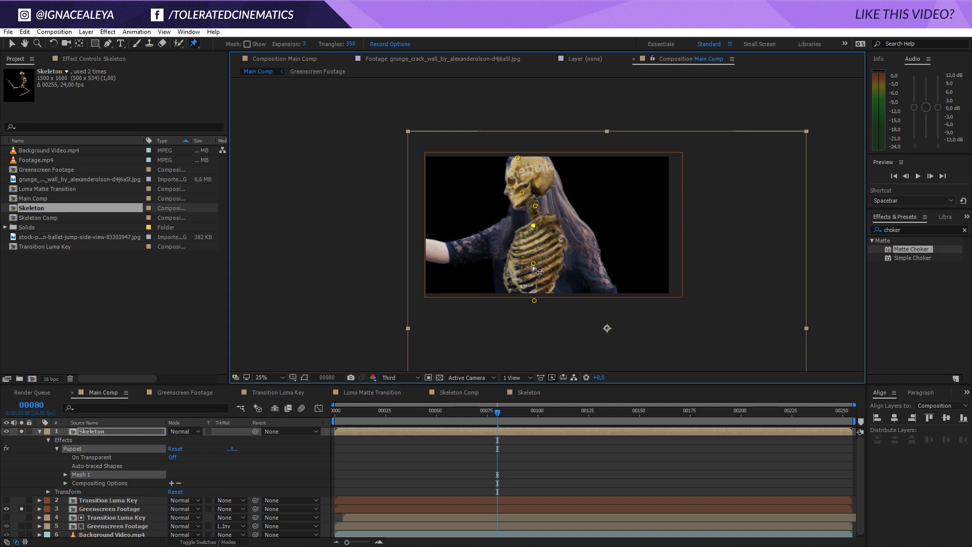
pyautogui.moveTo(532, 265); pyautogui.dragTo(526, 264)
pyautogui.moveTo(534, 301); pyautogui.dragTo(543, 307)
pyautogui.moveTo(490, 424); pyautogui.dragTo(335, 420)
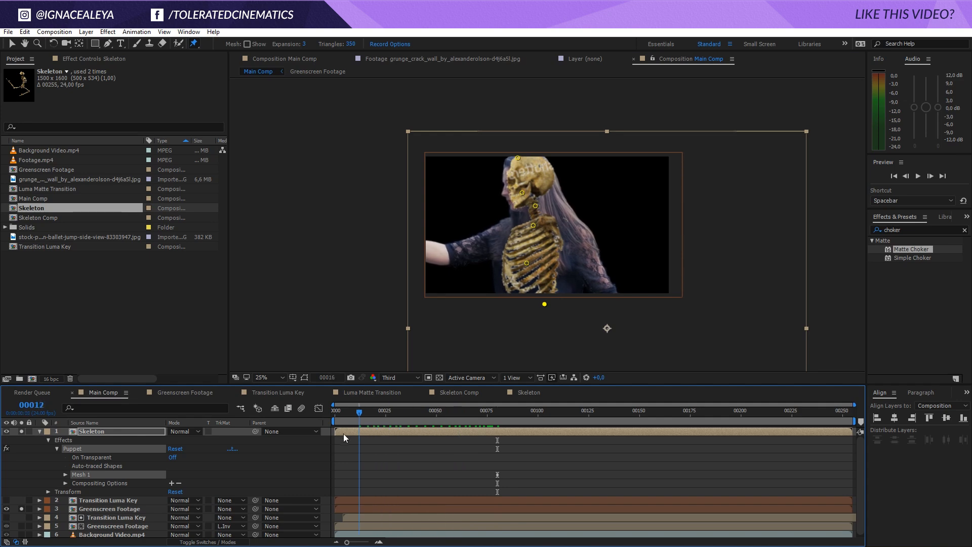
pyautogui.moveTo(521, 194); pyautogui.dragTo(521, 192)
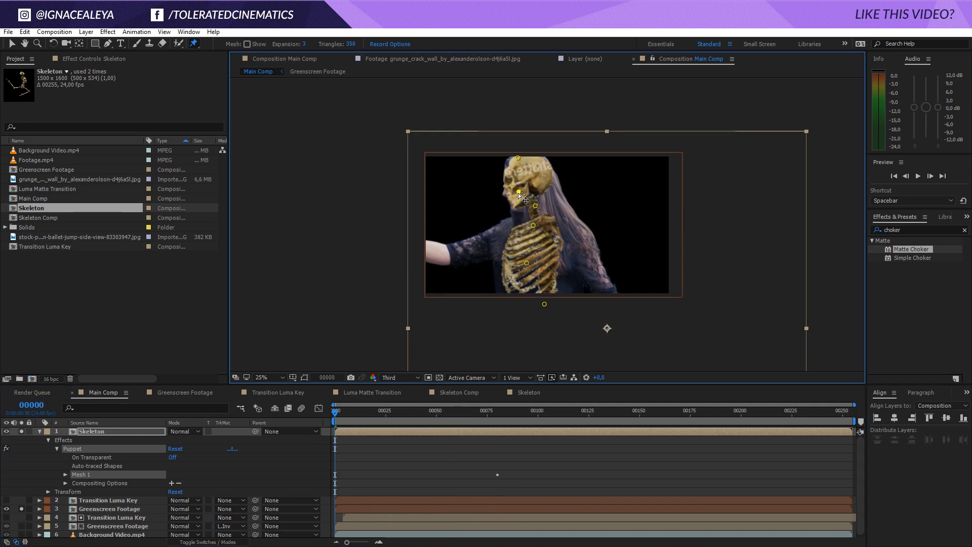
# At the final frame, 254, move the skull, neck, rib cage and spine pins onto the woman's leaned-back head and torso.
pyautogui.moveTo(367, 417); pyautogui.dragTo(859, 445)
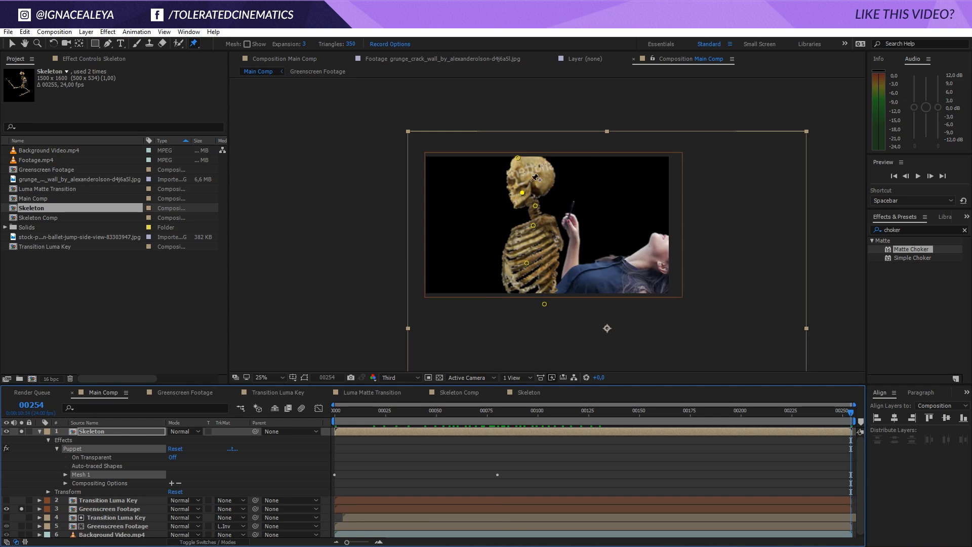
pyautogui.moveTo(518, 159); pyautogui.dragTo(718, 251)
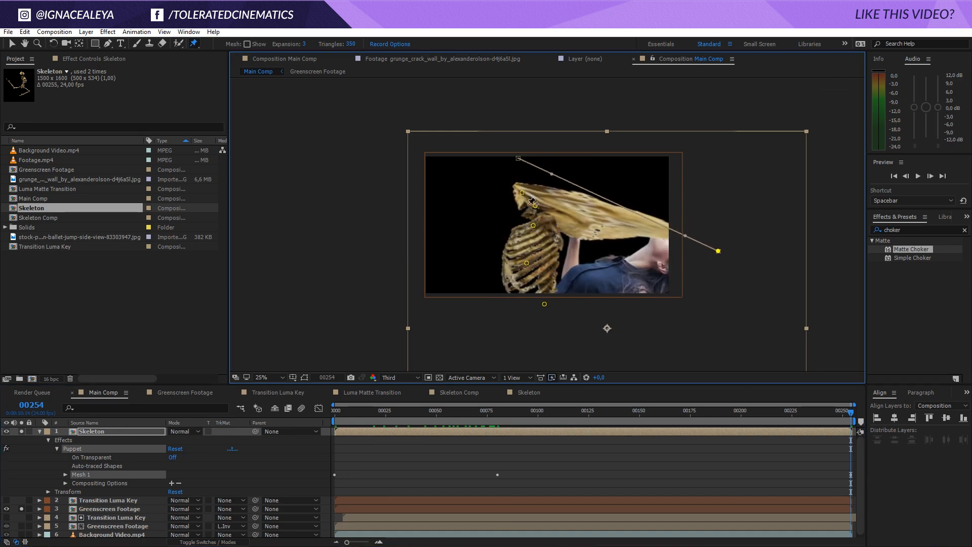
pyautogui.moveTo(522, 194); pyautogui.dragTo(678, 248)
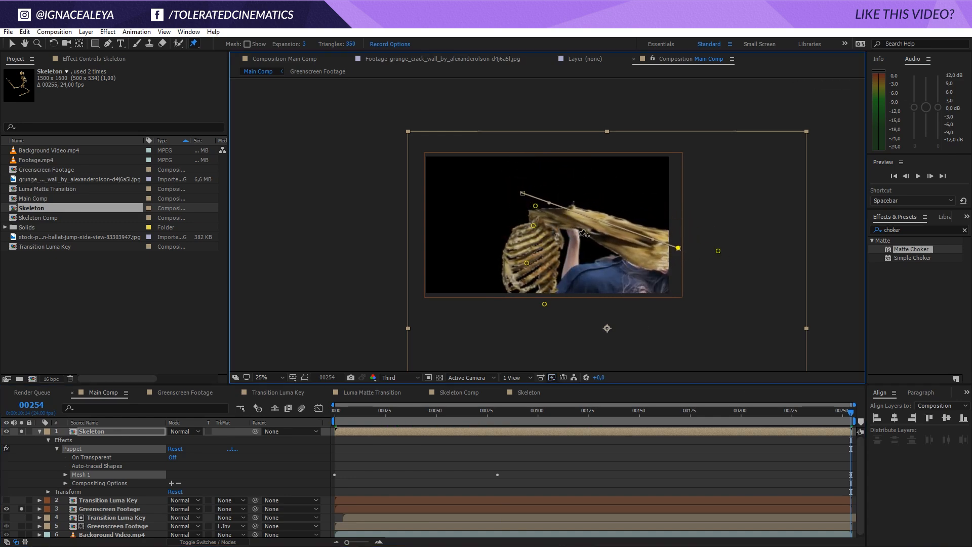
pyautogui.moveTo(535, 206); pyautogui.dragTo(656, 245)
pyautogui.press('pageup')
pyautogui.press('pageup')
pyautogui.press('pageup')
pyautogui.press('pageup')
pyautogui.press('pageup')
pyautogui.press('pageup')
pyautogui.press('pageup')
pyautogui.press('pageup')
pyautogui.press('pageup')
pyautogui.press('pageup')
pyautogui.press('pageup')
pyautogui.press('pageup')
pyautogui.press('pageup')
pyautogui.press('pageup')
pyautogui.press('pageup')
pyautogui.press('pageup')
pyautogui.press('pageup')
pyautogui.press('pageup')
pyautogui.press('pageup')
pyautogui.press('pageup')
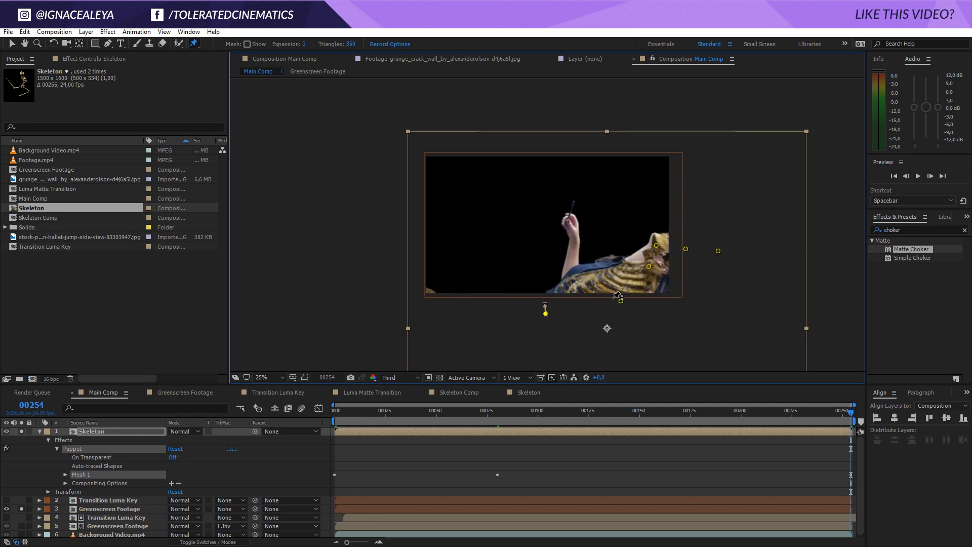
# Work backwards from the final frame, keyframing the puppet pins at intermediate frames to follow the woman's movement, and reveal the Skeleton layer's keyframes.
pyautogui.press('pageup')
pyautogui.press('pageup')
pyautogui.press('pageup')
pyautogui.press('pageup')
pyautogui.press('pageup')
pyautogui.press('pageup')
pyautogui.press('pageup')
pyautogui.press('pageup')
pyautogui.press('pageup')
pyautogui.press('pageup')
pyautogui.press('pageup')
pyautogui.press('pageup')
pyautogui.press('pageup')
pyautogui.press('pageup')
pyautogui.press('pageup')
pyautogui.press('pageup')
pyautogui.press('pageup')
pyautogui.press('pageup')
pyautogui.press('pageup')
pyautogui.press('pageup')
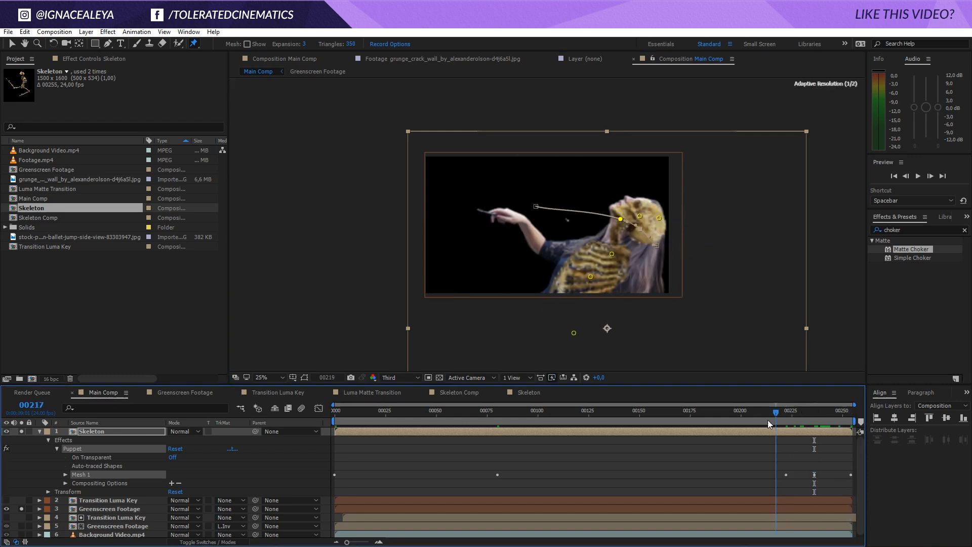
pyautogui.moveTo(763, 411); pyautogui.dragTo(473, 425)
pyautogui.press('u')
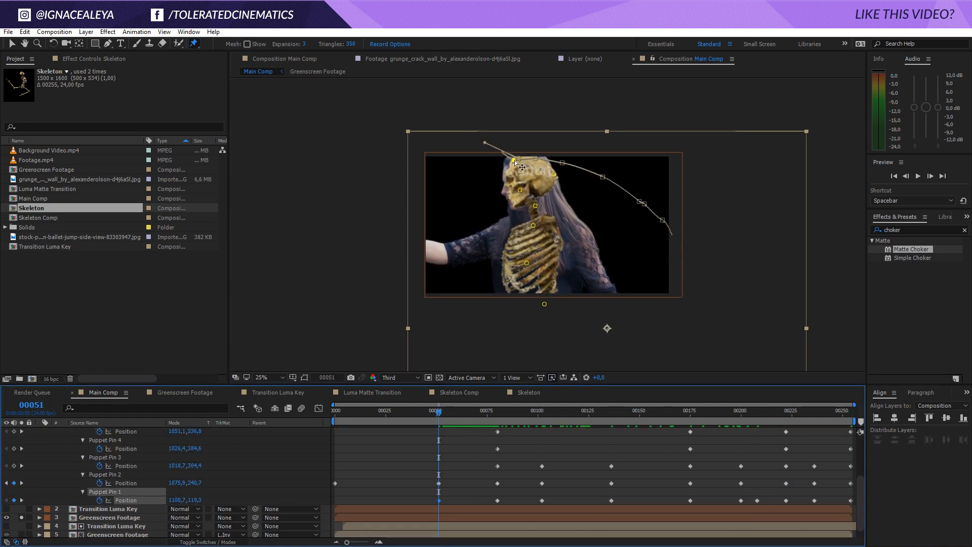
pyautogui.moveTo(431, 467); pyautogui.dragTo(503, 494)
pyautogui.rightClick(497, 489)
pyautogui.press('Escape')
pyautogui.click(464, 457)
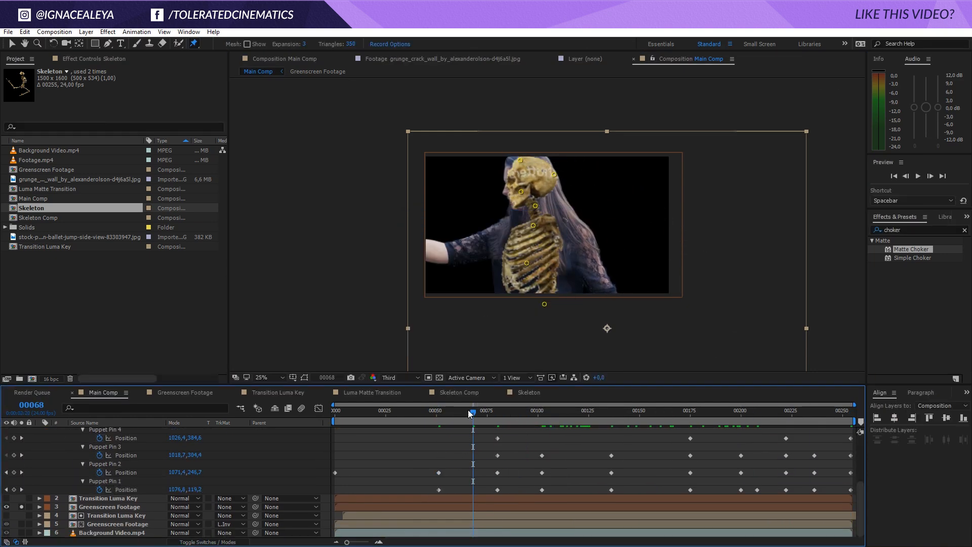
# Set the spatial interpolation of Puppet Pin 3's position keyframes at frames 80 and 102 to Linear.
pyautogui.moveTo(469, 414); pyautogui.dragTo(559, 460)
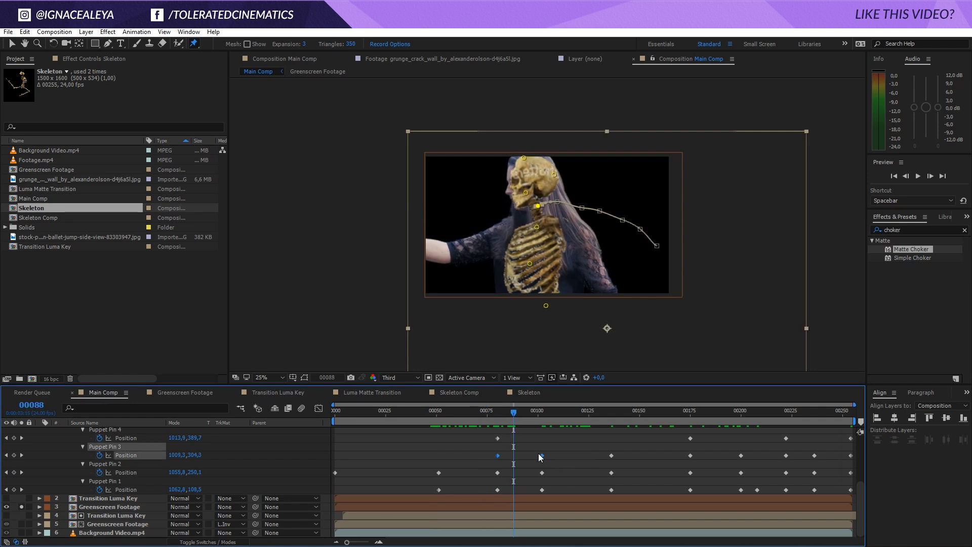
pyautogui.rightClick(543, 457)
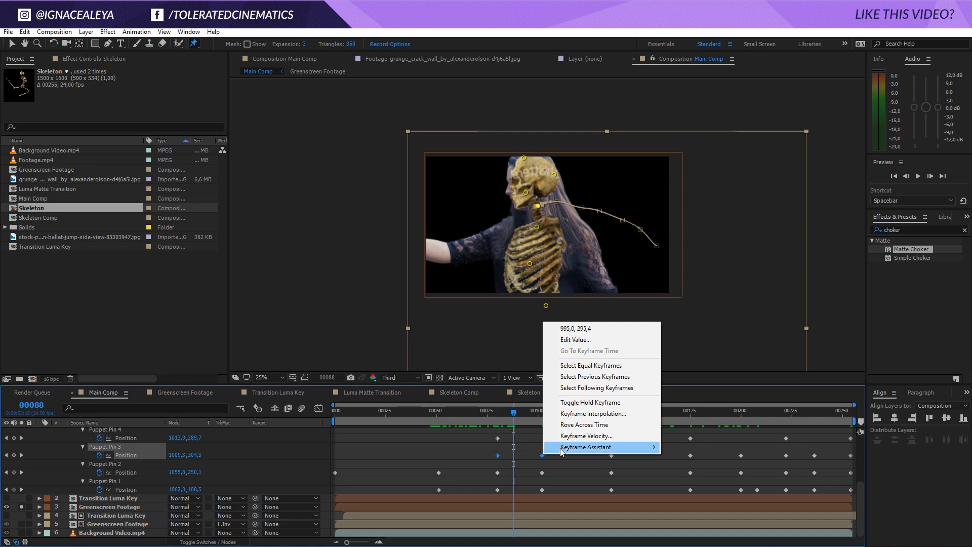
pyautogui.click(597, 407)
pyautogui.click(512, 268)
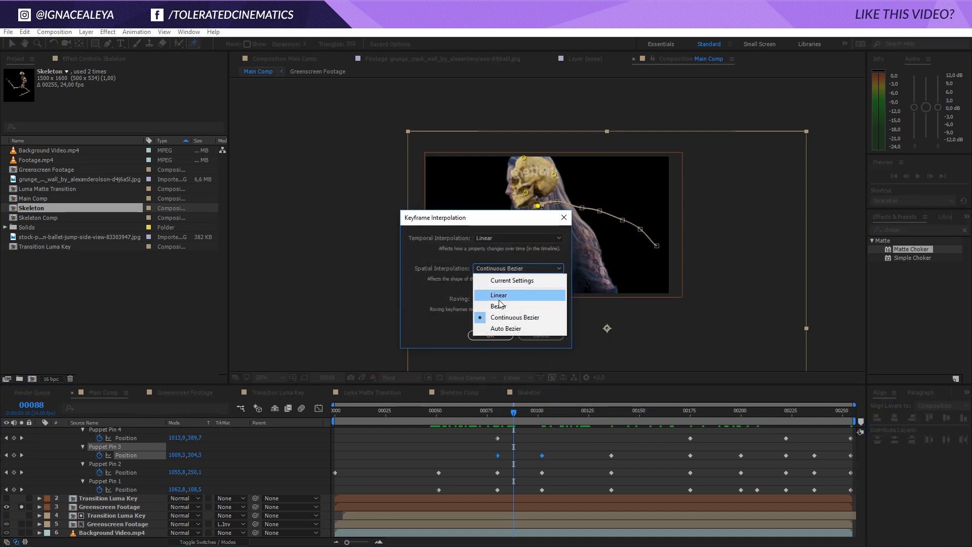
pyautogui.click(502, 299)
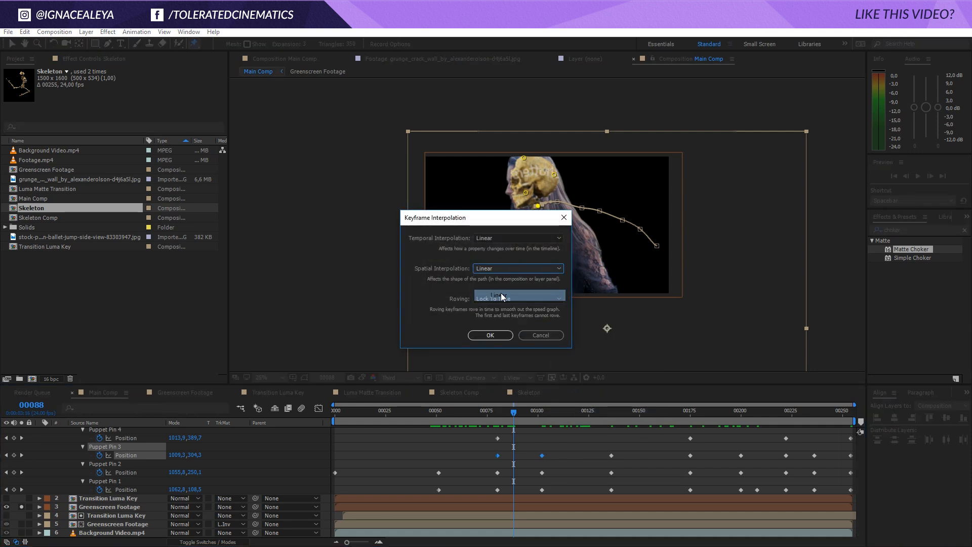
pyautogui.click(491, 335)
# Turn off solo on the Skeleton and upper Greenscreen Footage layers, and give that footage layer a Luma Inverted track matte.
pyautogui.moveTo(513, 411); pyautogui.dragTo(527, 490)
pyautogui.scroll(4, 61, 457)
pyautogui.scroll(1, 61, 457)
pyautogui.click(46, 431)
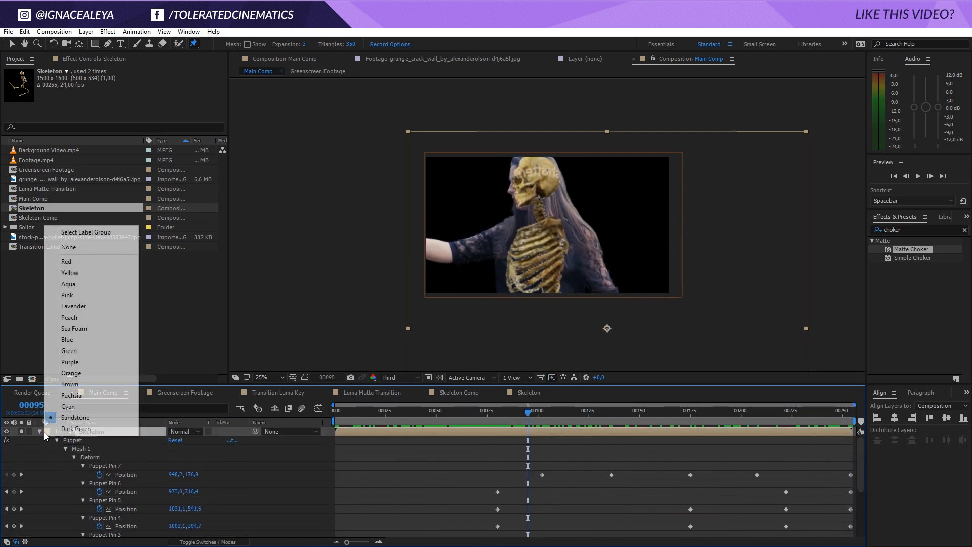
pyautogui.click(39, 433)
pyautogui.click(39, 431)
pyautogui.click(21, 431)
pyautogui.click(21, 448)
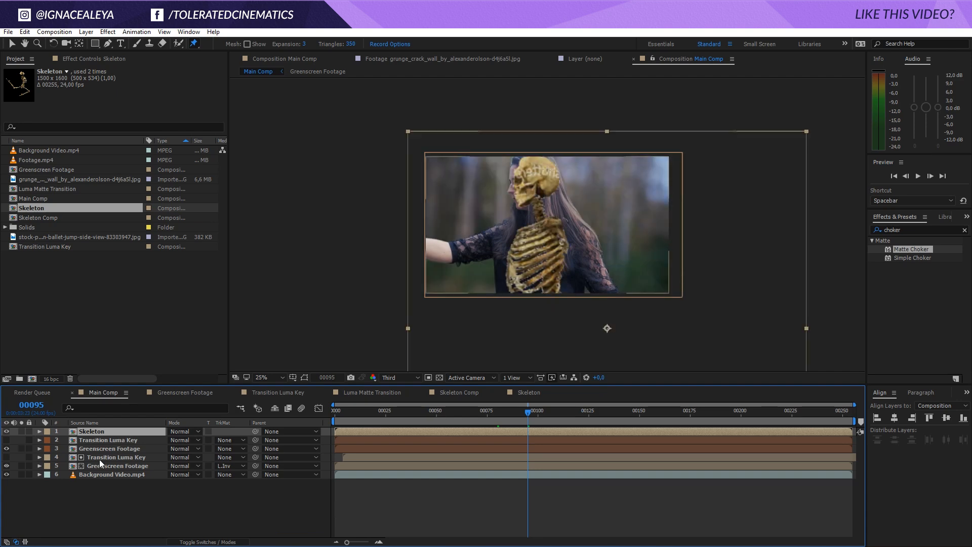
pyautogui.click(229, 448)
pyautogui.click(258, 508)
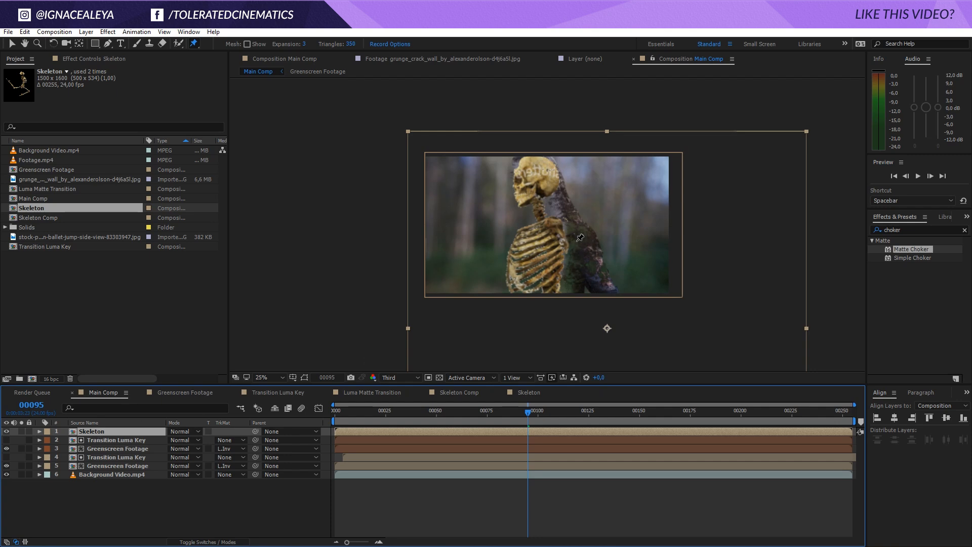
# At the frame 102 keyframes, shift the skeleton's rib cage, spine and neck pins back over the woman's dissolving torso.
pyautogui.press('u')
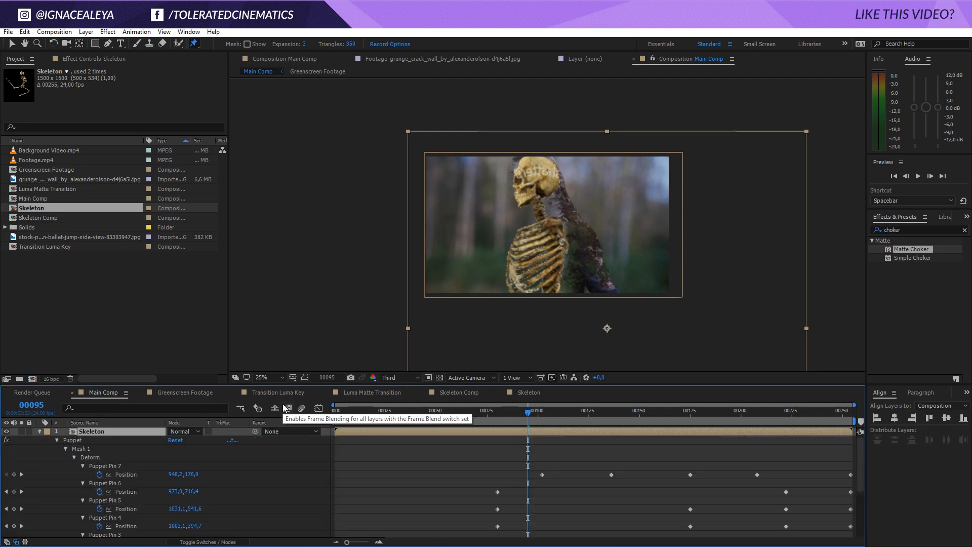
pyautogui.scroll(-2, 415, 458)
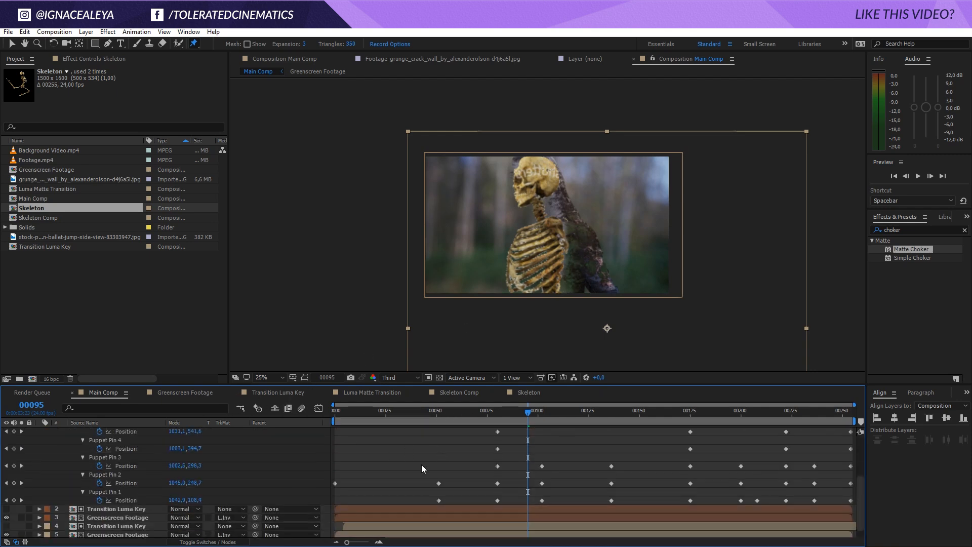
pyautogui.click(21, 500)
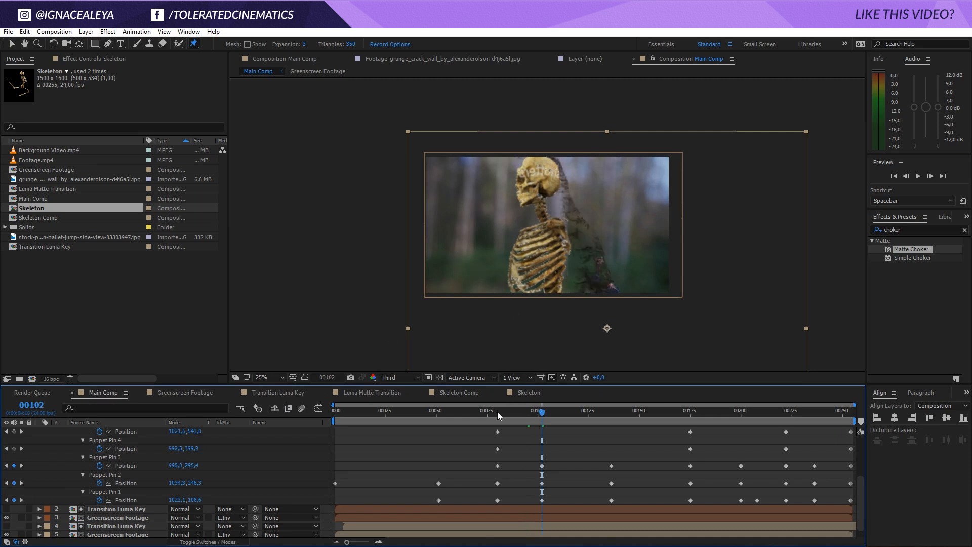
pyautogui.scroll(3, 494, 436)
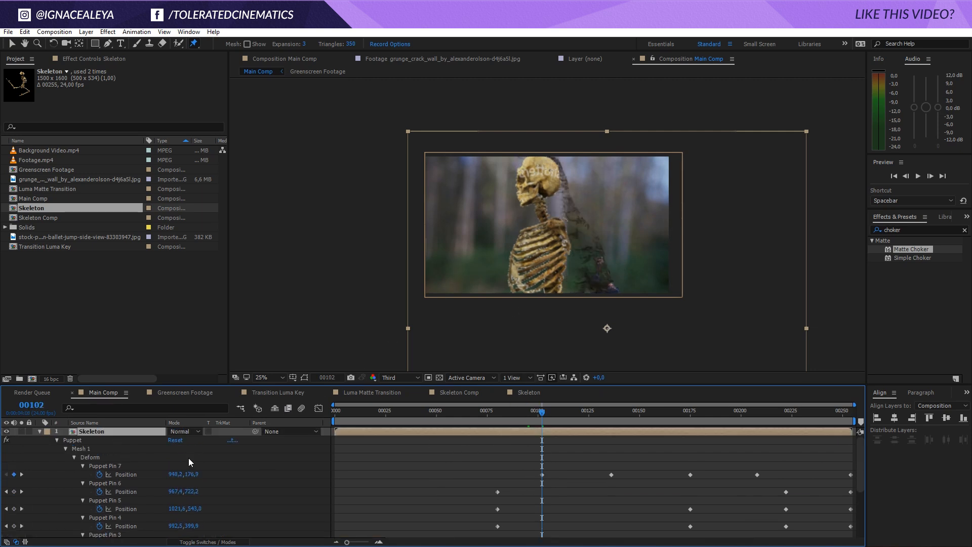
pyautogui.moveTo(589, 263); pyautogui.dragTo(562, 267)
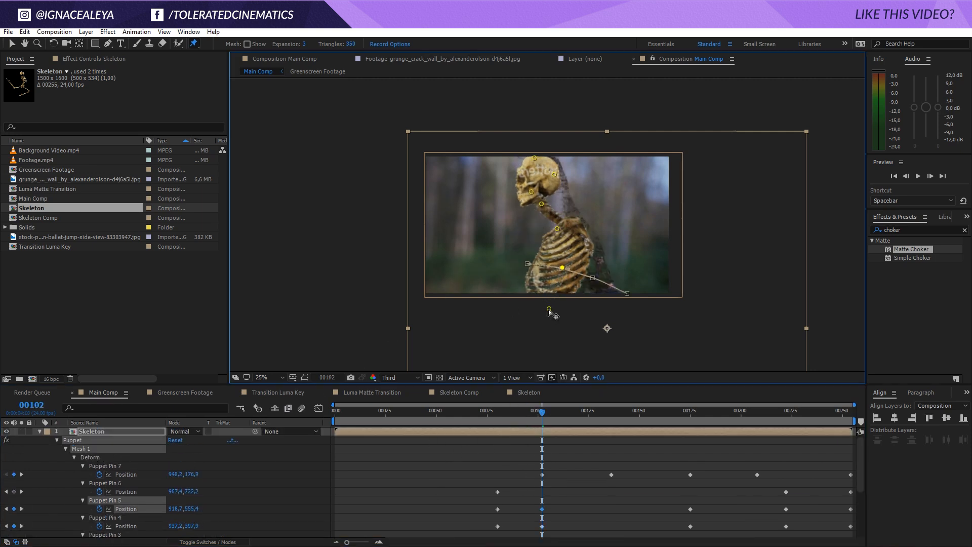
pyautogui.moveTo(548, 310); pyautogui.dragTo(593, 323)
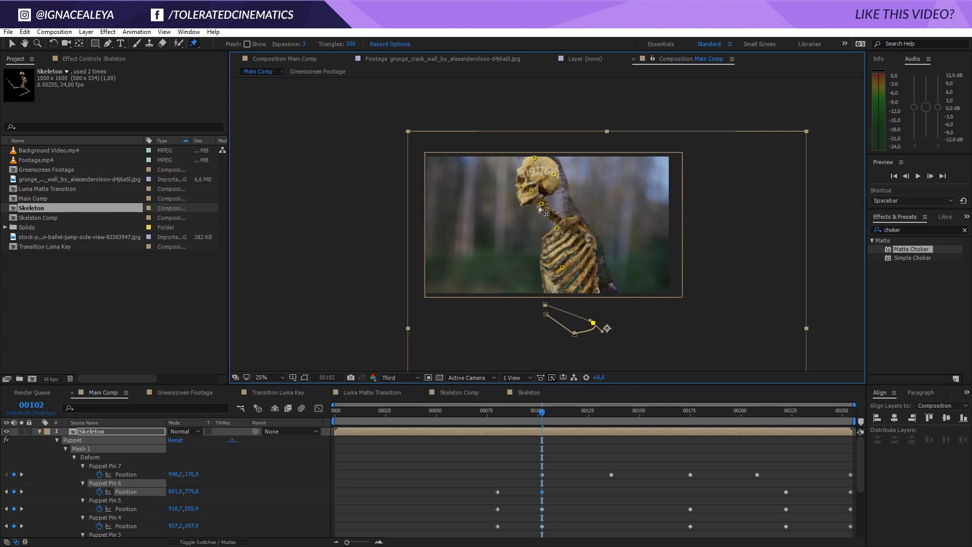
pyautogui.moveTo(540, 204); pyautogui.dragTo(545, 203)
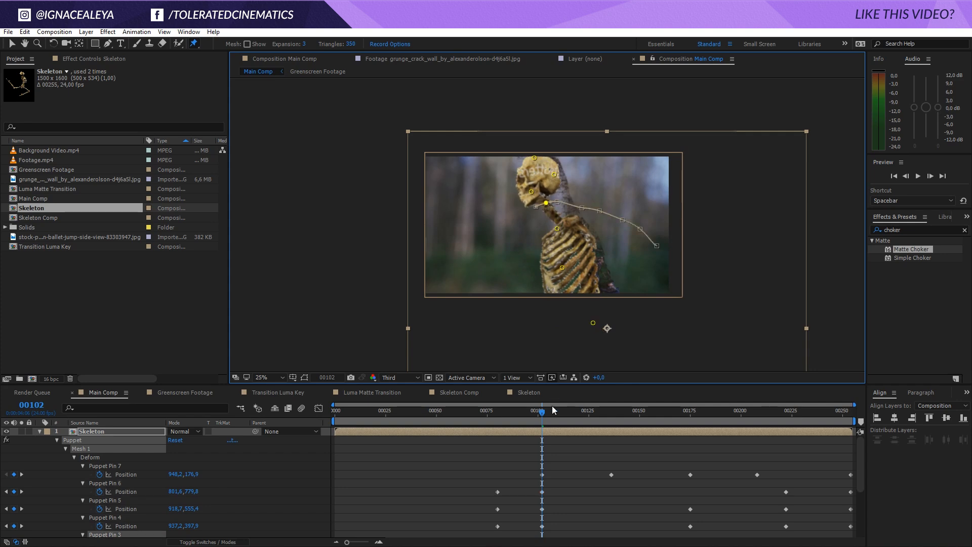
# In the Luma Matte Transition composition, shift White Solid 1 to start at about frame 100, and return to Main Comp.
pyautogui.click(6, 491)
pyautogui.press('End')
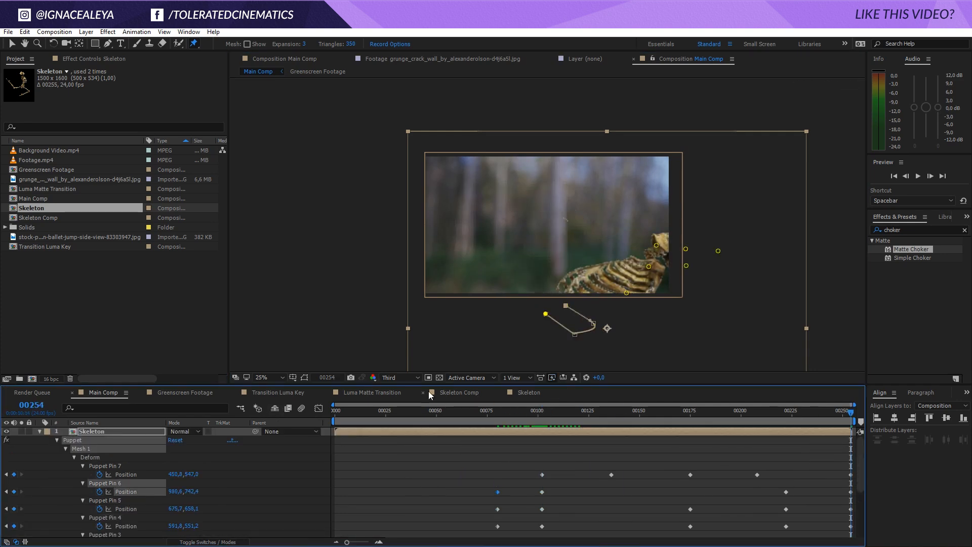
pyautogui.click(374, 393)
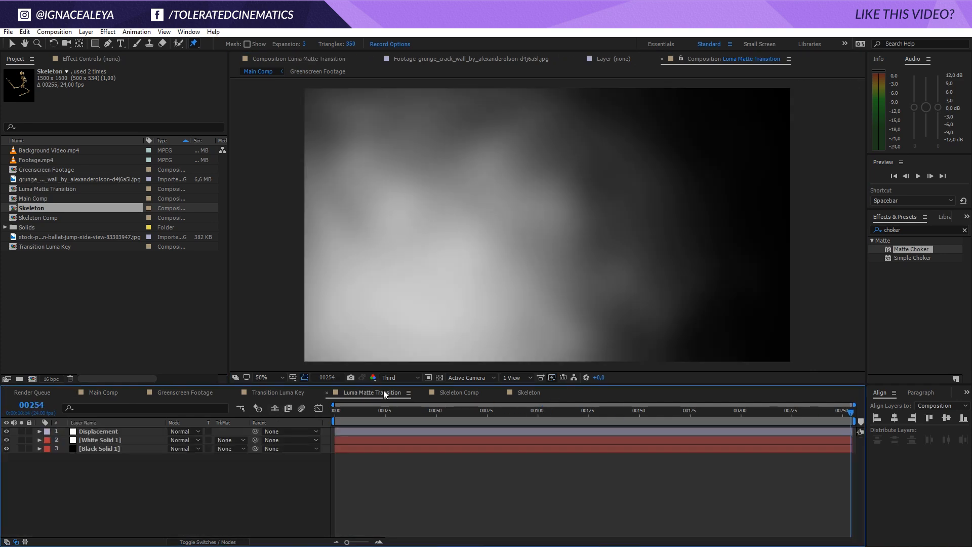
pyautogui.moveTo(406, 424); pyautogui.dragTo(517, 436)
pyautogui.click(339, 439)
pyautogui.moveTo(339, 439); pyautogui.dragTo(540, 440)
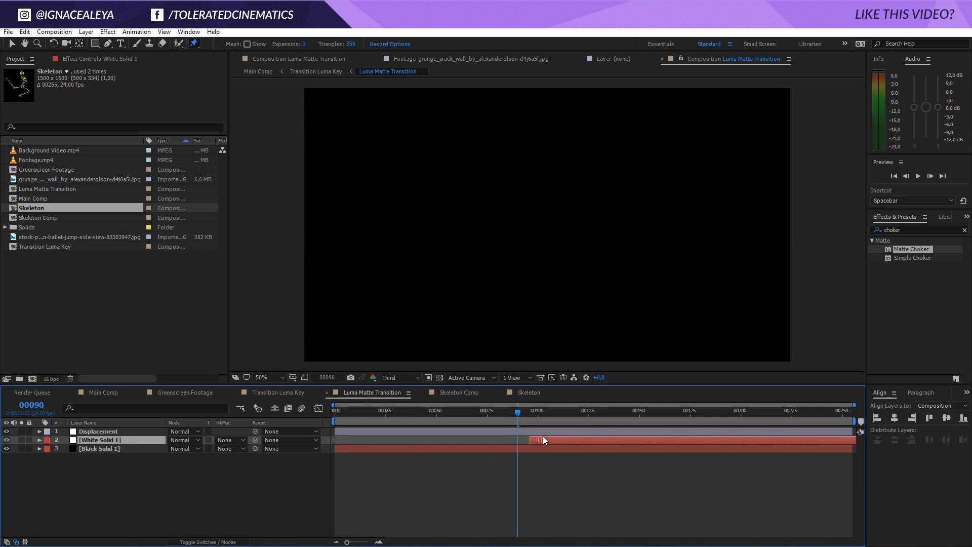
pyautogui.press('space')
pyautogui.click(120, 393)
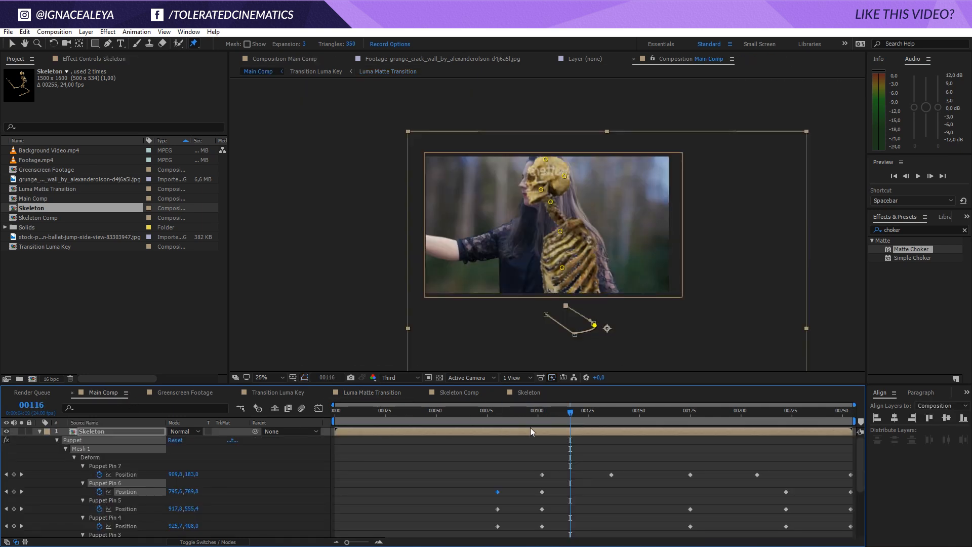
# At frame 222, move the skeleton's upper and lower rib cage pins down and back beneath the tilted skull.
pyautogui.moveTo(569, 411); pyautogui.dragTo(787, 440)
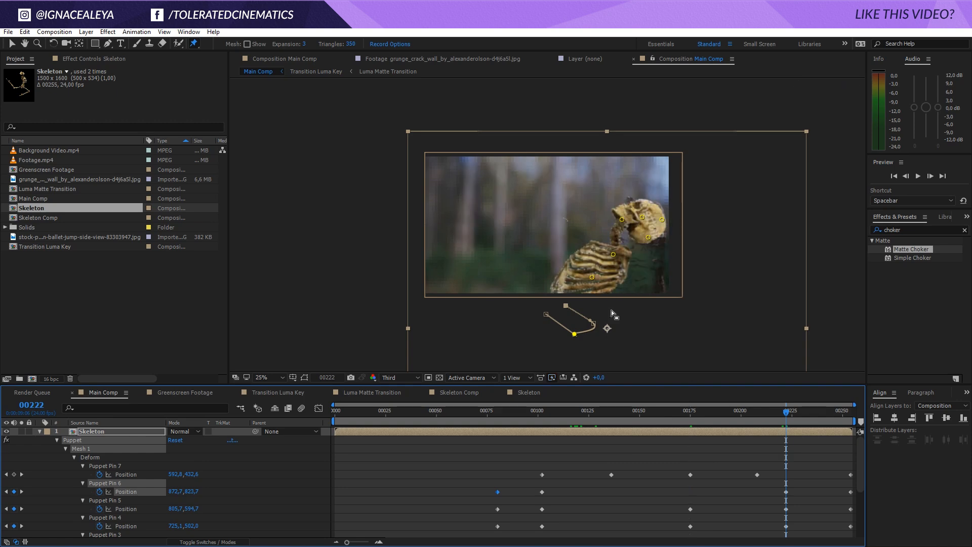
pyautogui.moveTo(619, 256); pyautogui.dragTo(623, 301)
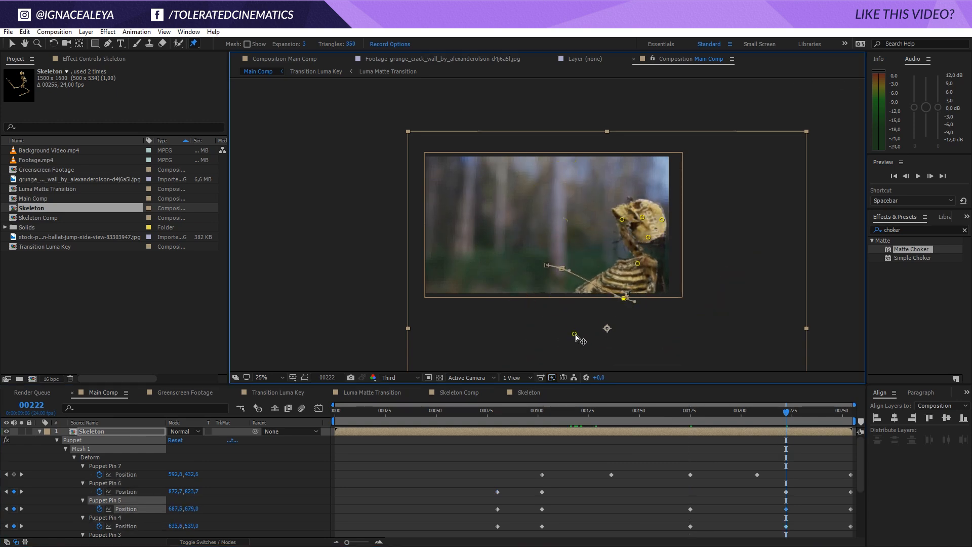
pyautogui.click(637, 263)
pyautogui.moveTo(786, 450); pyautogui.dragTo(739, 484)
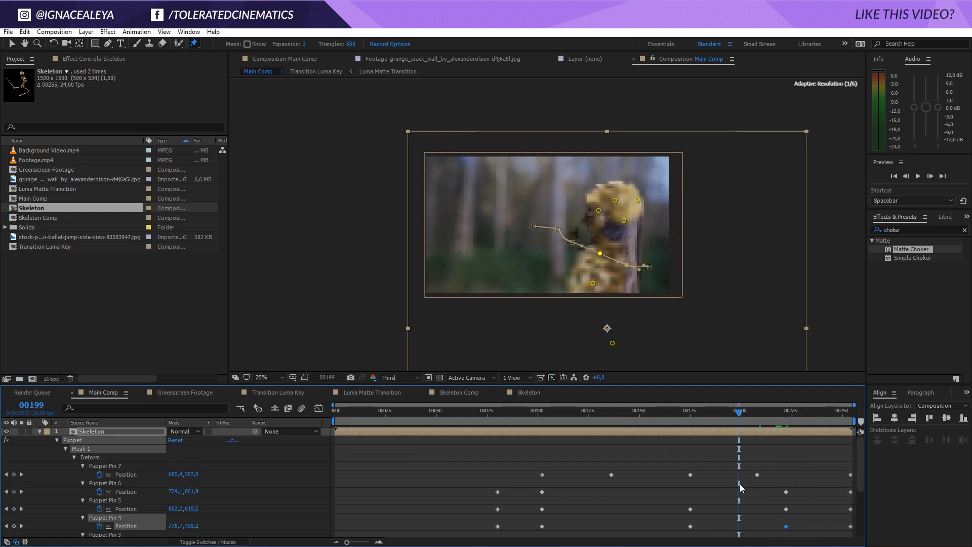
# Reveal White Solid 1's mask keyframes in Luma Matte Transition, shift the layer later in time, and review Main Comp back to frame 95.
pyautogui.doubleClick(718, 430)
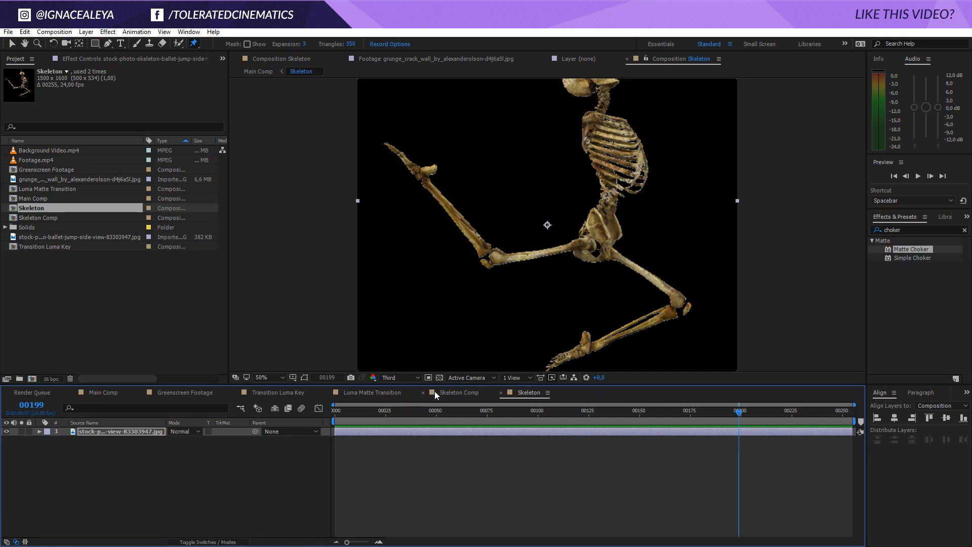
pyautogui.click(388, 393)
pyautogui.press('u')
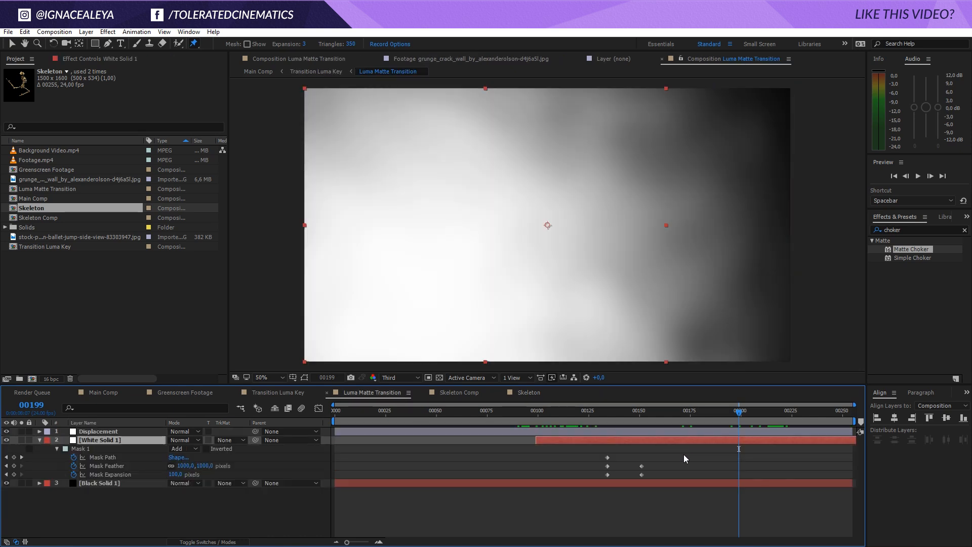
pyautogui.moveTo(699, 440); pyautogui.dragTo(787, 456)
pyautogui.click(114, 394)
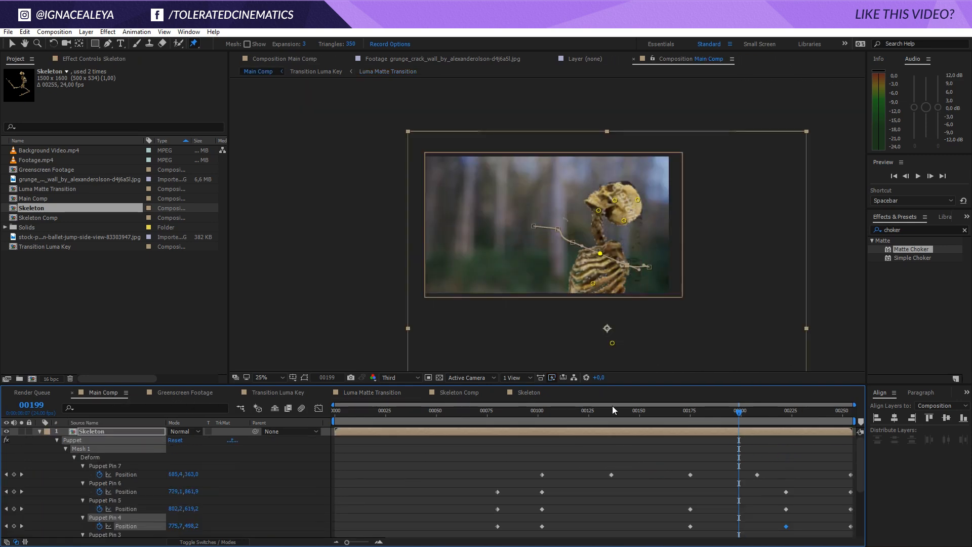
pyautogui.moveTo(751, 417); pyautogui.dragTo(527, 450)
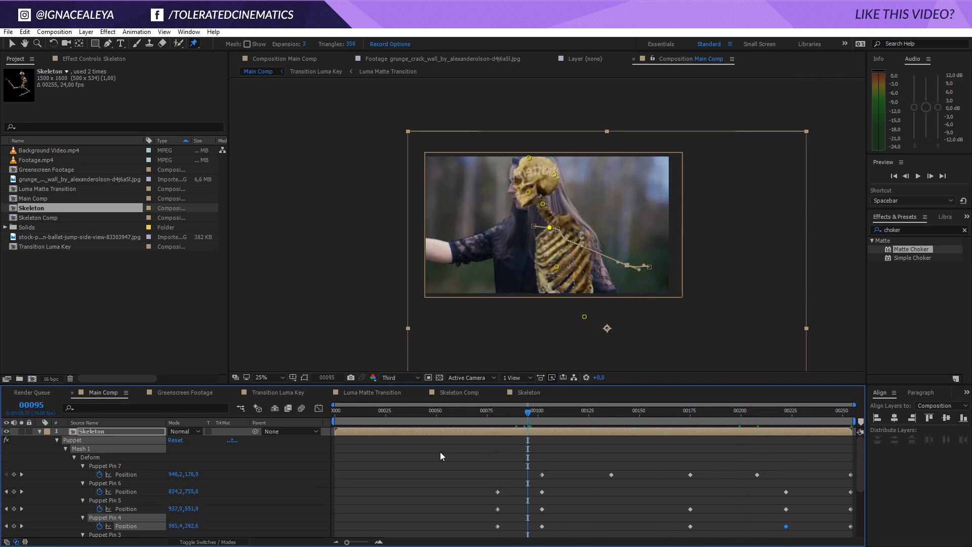
# Duplicate the upper Transition Luma Key layer, place the copy above the Skeleton layer, and show it in Main Comp at frame 174.
pyautogui.click(40, 431)
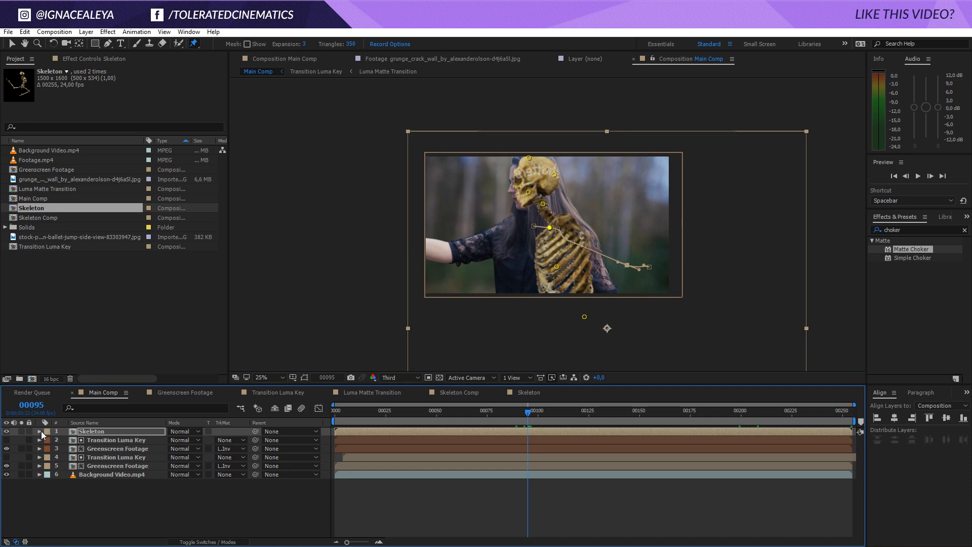
pyautogui.click(8, 431)
pyautogui.click(7, 431)
pyautogui.click(110, 440)
pyautogui.hotkey('ctrl', 'd')
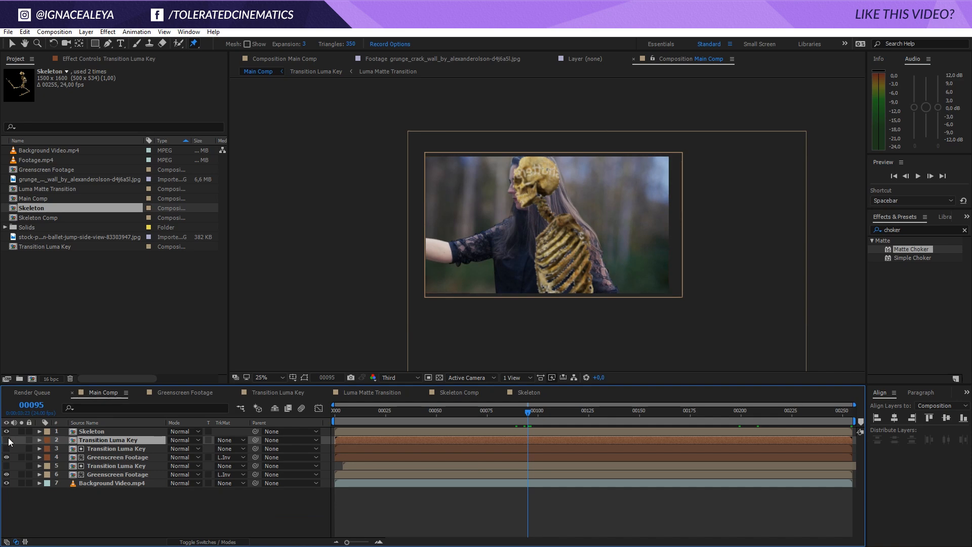
pyautogui.moveTo(114, 440); pyautogui.dragTo(117, 427)
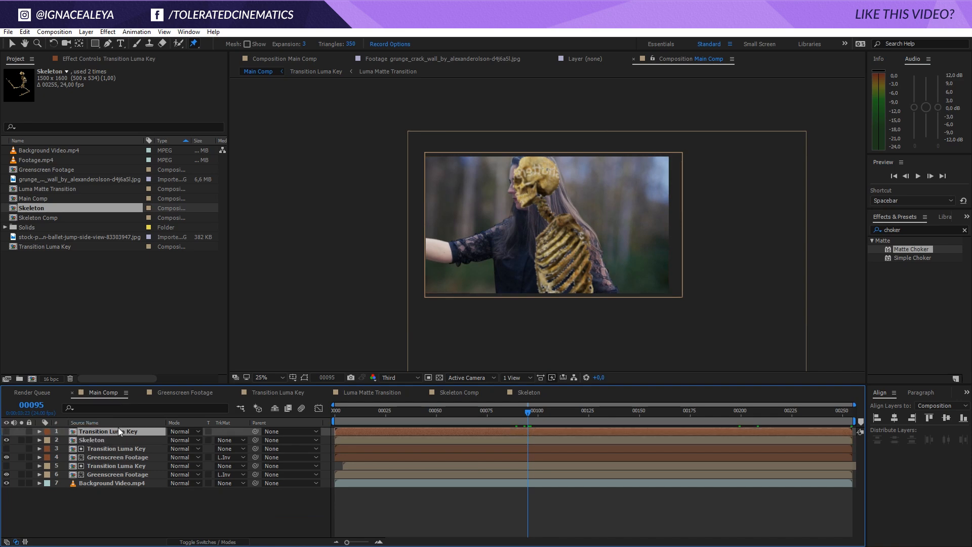
pyautogui.click(6, 432)
pyautogui.moveTo(537, 412); pyautogui.dragTo(688, 418)
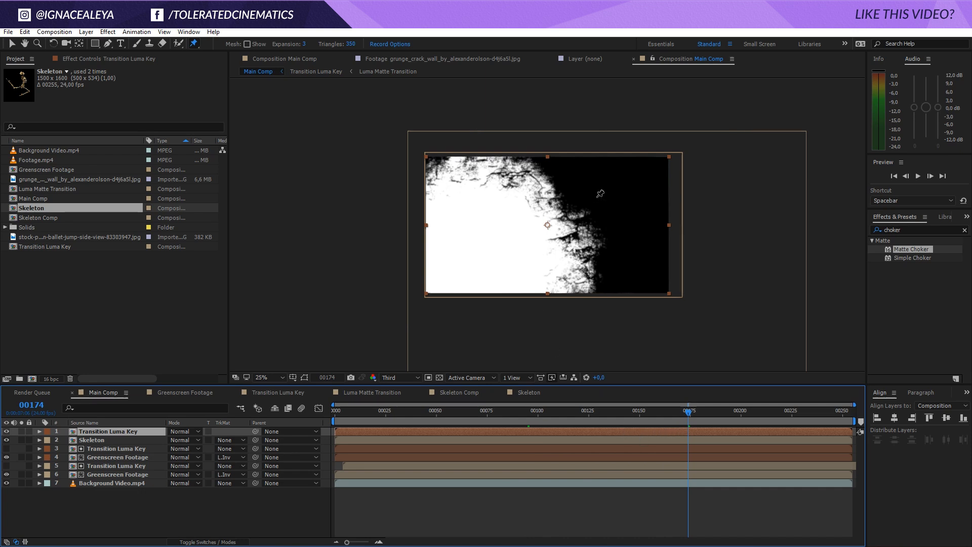
# Apply Colorama to the top Transition Luma Key layer with the Ramp Grey preset palette as its output cycle.
pyautogui.click(11, 45)
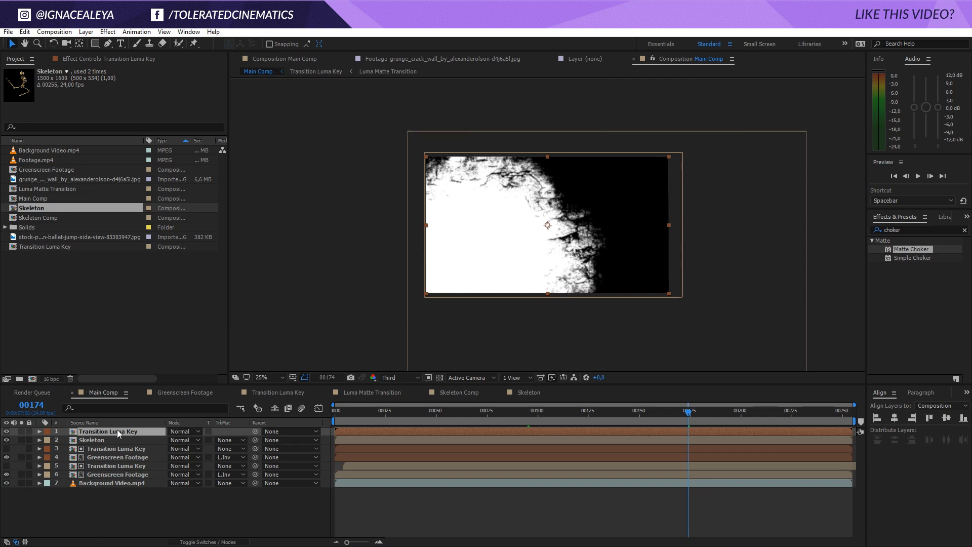
pyautogui.click(107, 32)
pyautogui.moveTo(75, 136)
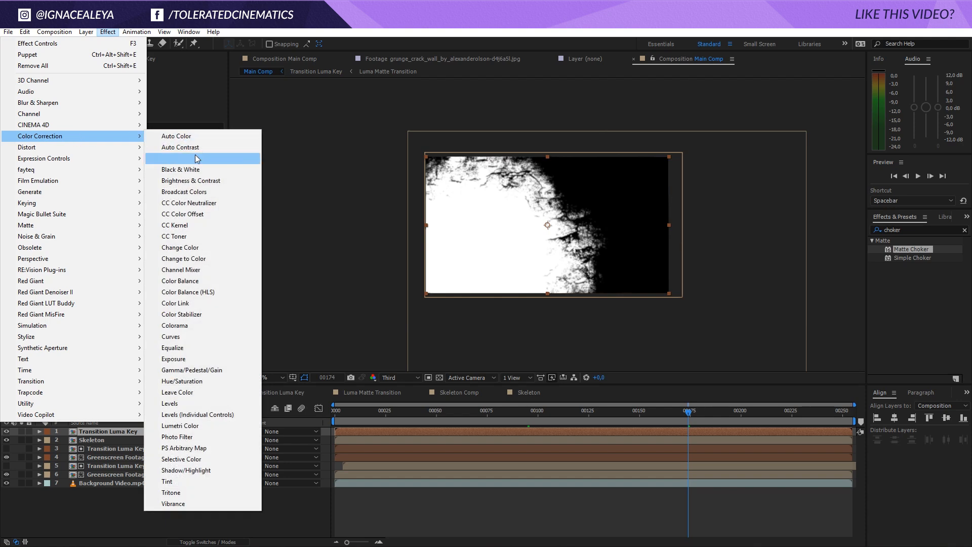
pyautogui.click(195, 325)
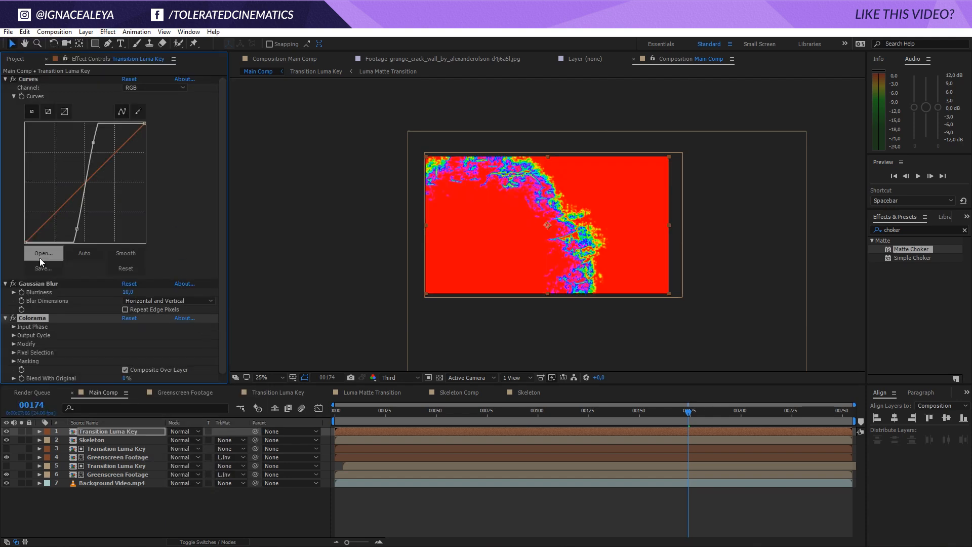
pyautogui.click(13, 336)
pyautogui.scroll(-3, 13, 335)
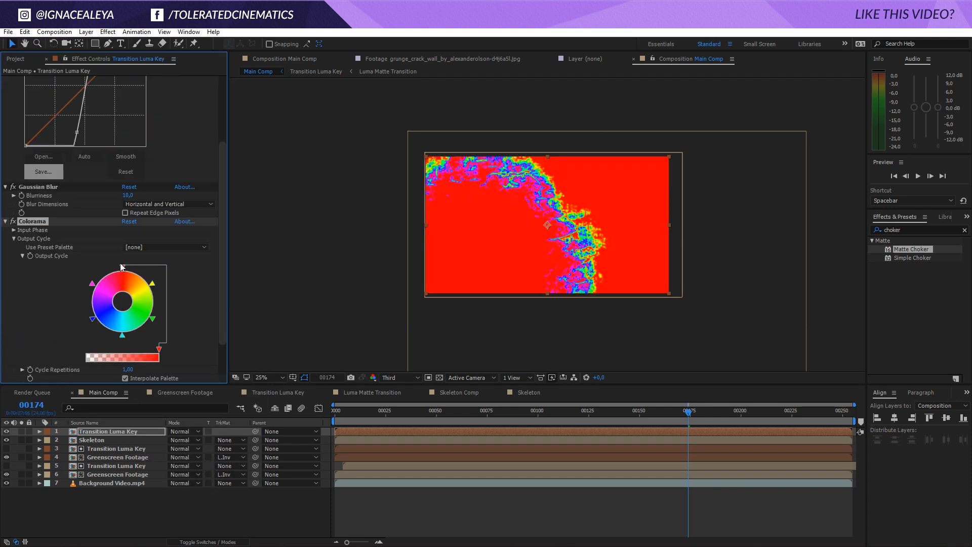
pyautogui.click(159, 248)
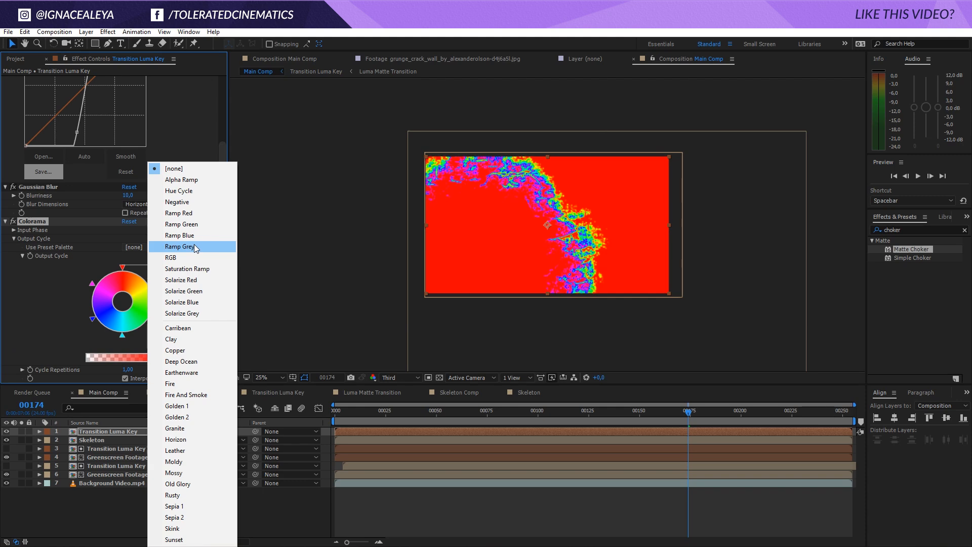
pyautogui.click(180, 246)
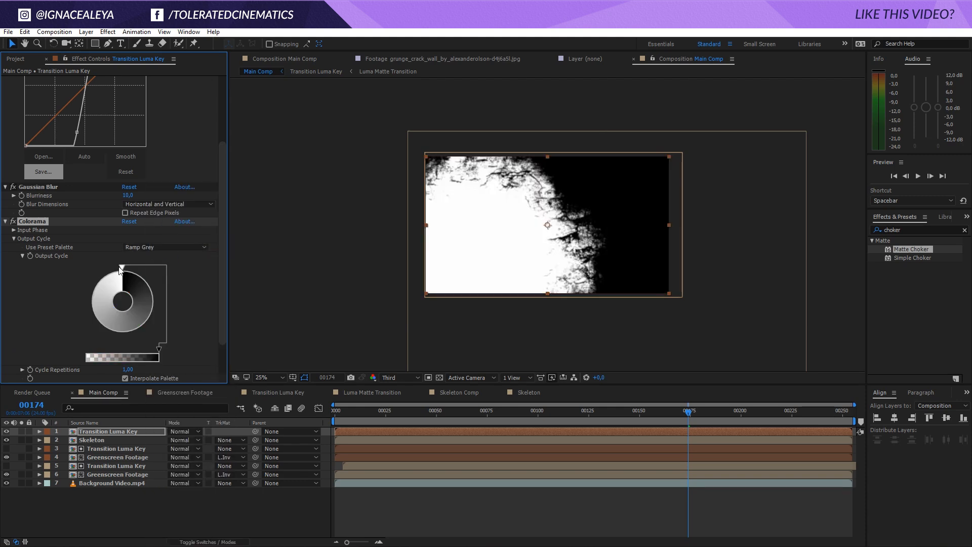
# Reshape Colorama's output cycle with white markers on both sides of the wheel and black at the top, isolating the transition edge.
pyautogui.moveTo(122, 268)
pyautogui.mouseDown()
pyautogui.moveTo(105, 274)
pyautogui.moveTo(86, 311)
pyautogui.moveTo(122, 338)
pyautogui.mouseUp()
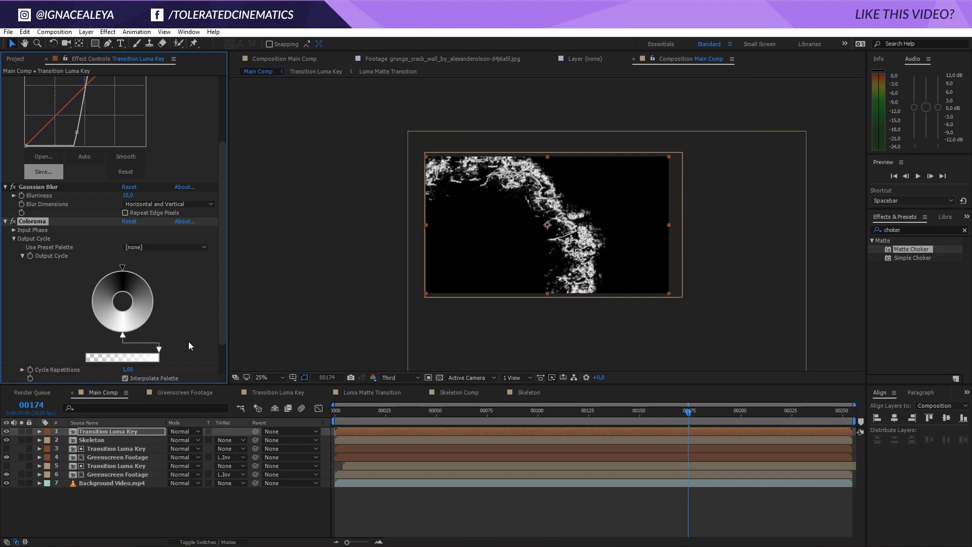
pyautogui.moveTo(120, 335)
pyautogui.mouseDown()
pyautogui.moveTo(92, 333)
pyautogui.moveTo(75, 309)
pyautogui.moveTo(88, 304)
pyautogui.mouseUp()
pyautogui.doubleClick(148, 324)
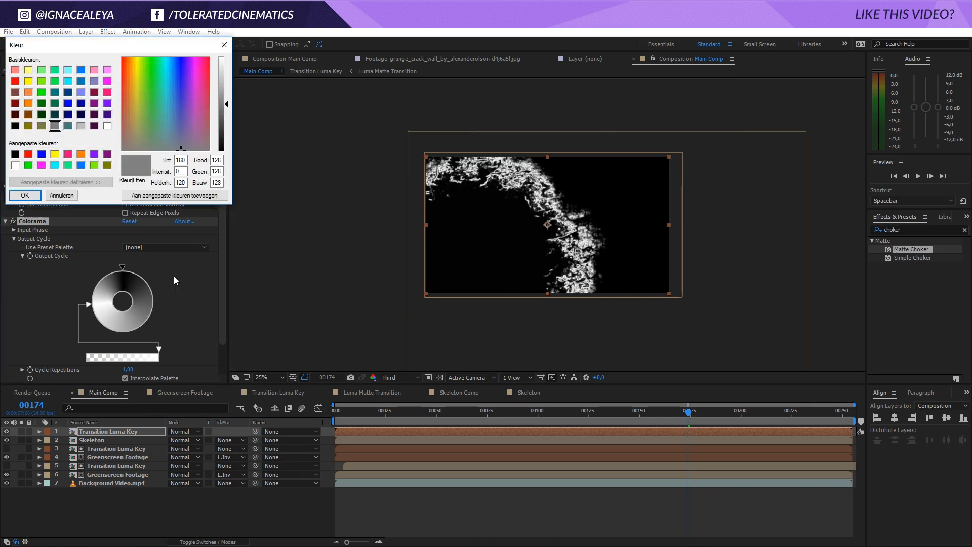
pyautogui.click(27, 193)
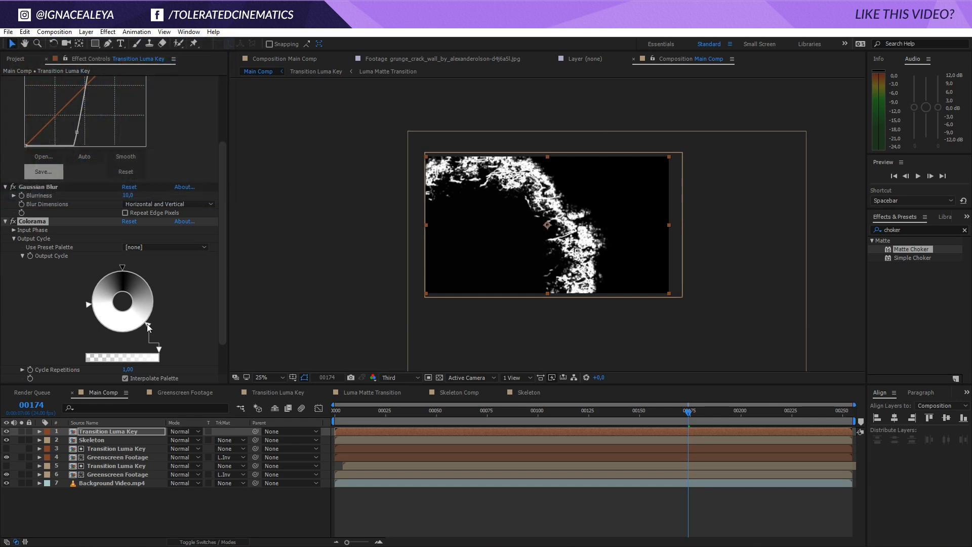
pyautogui.moveTo(153, 321); pyautogui.dragTo(160, 299)
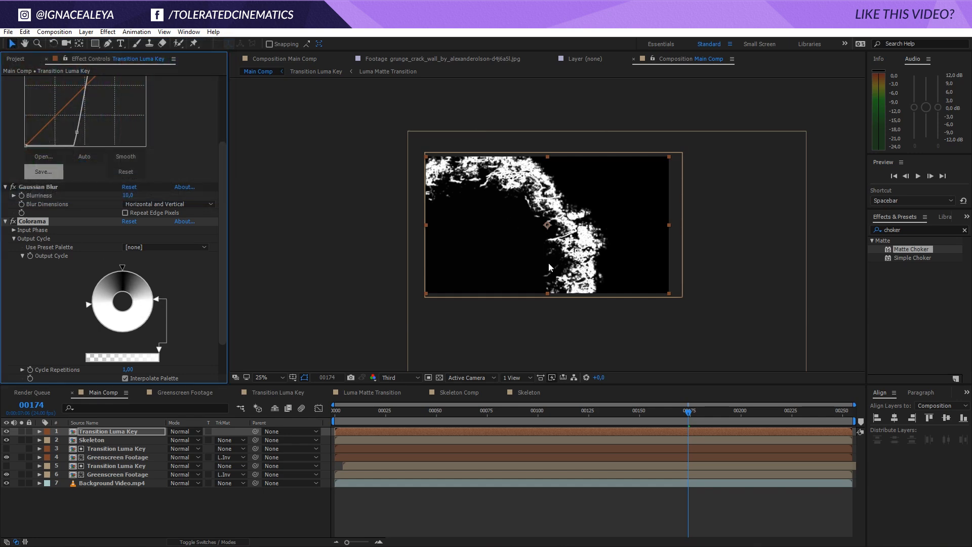
# Set the Skeleton layer's track matte to Luma and review the masked bones around the dissolve edge up to frame 178.
pyautogui.click(96, 436)
pyautogui.click(230, 440)
pyautogui.click(251, 488)
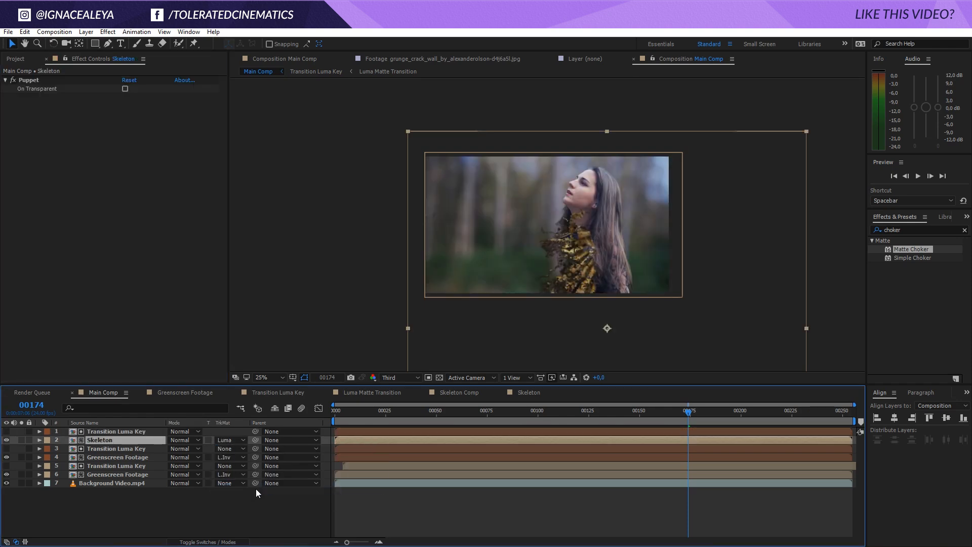
pyautogui.press('.')
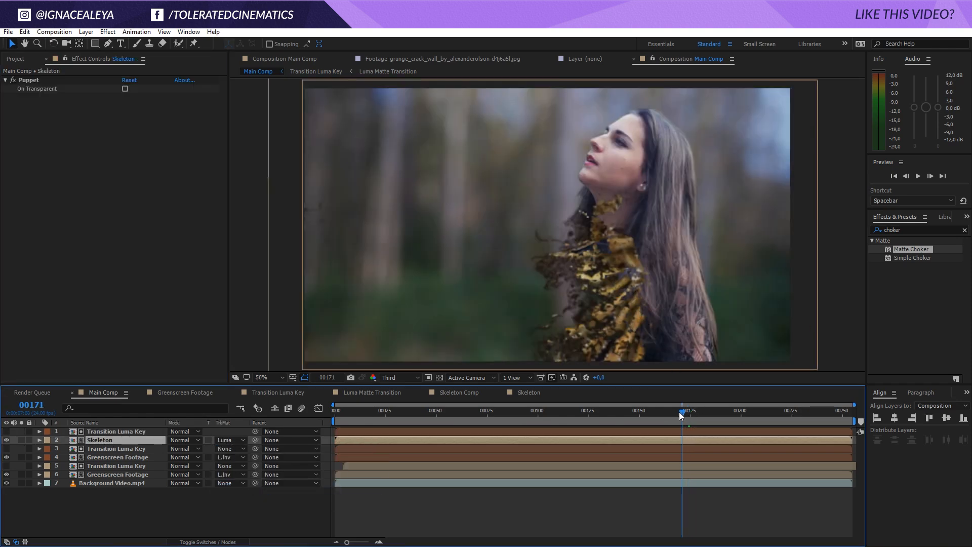
pyautogui.moveTo(679, 411); pyautogui.dragTo(695, 424)
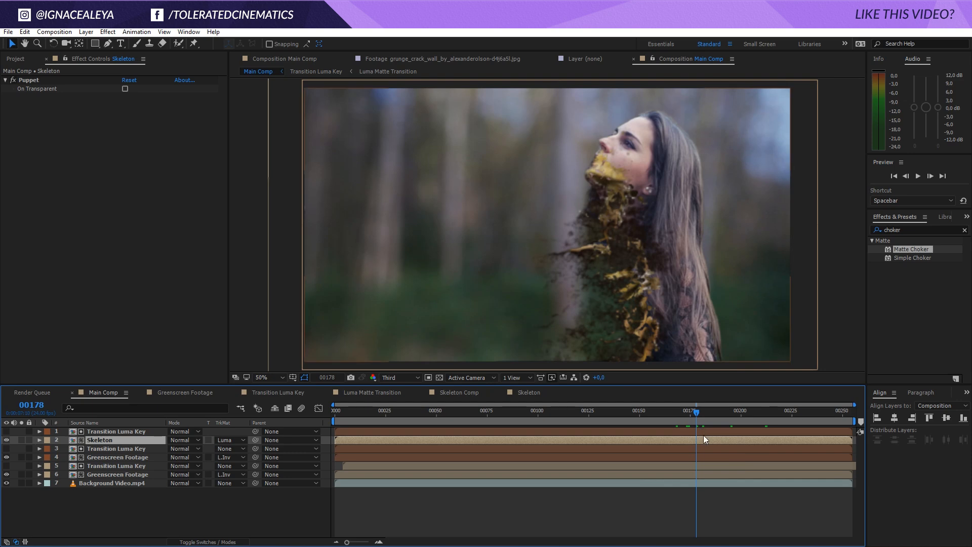
# Add a second Gaussian Blur with a blurriness of 15 to the top Transition Luma Key matte.
pyautogui.click(122, 433)
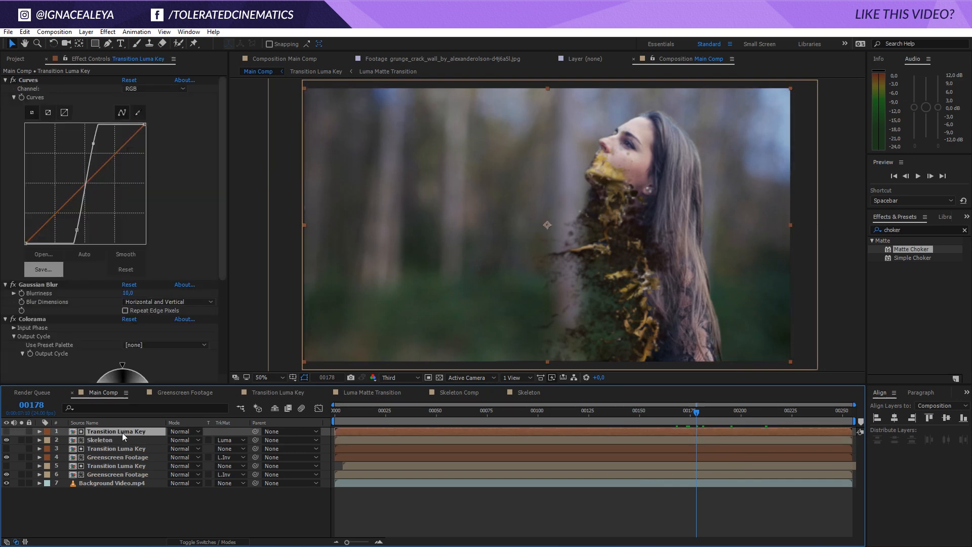
pyautogui.click(107, 31)
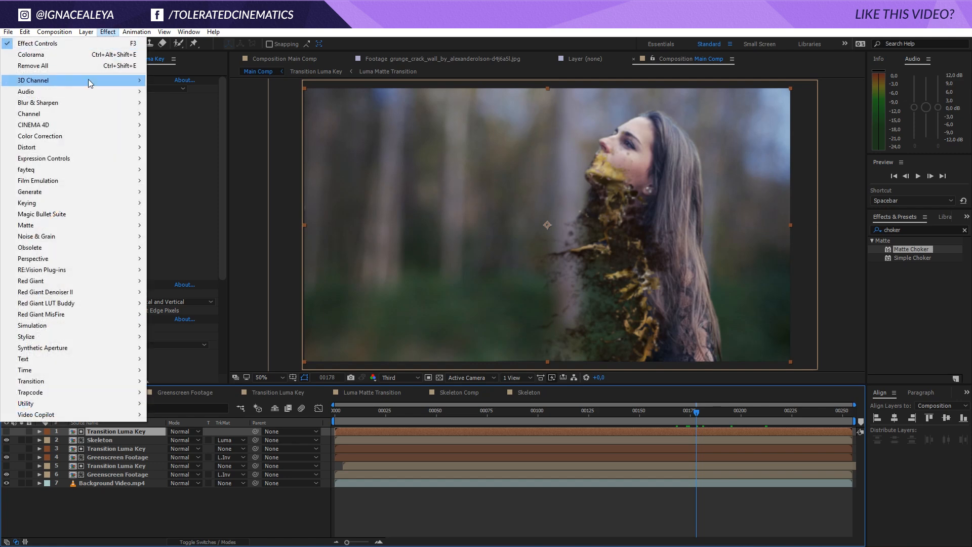
pyautogui.moveTo(60, 101)
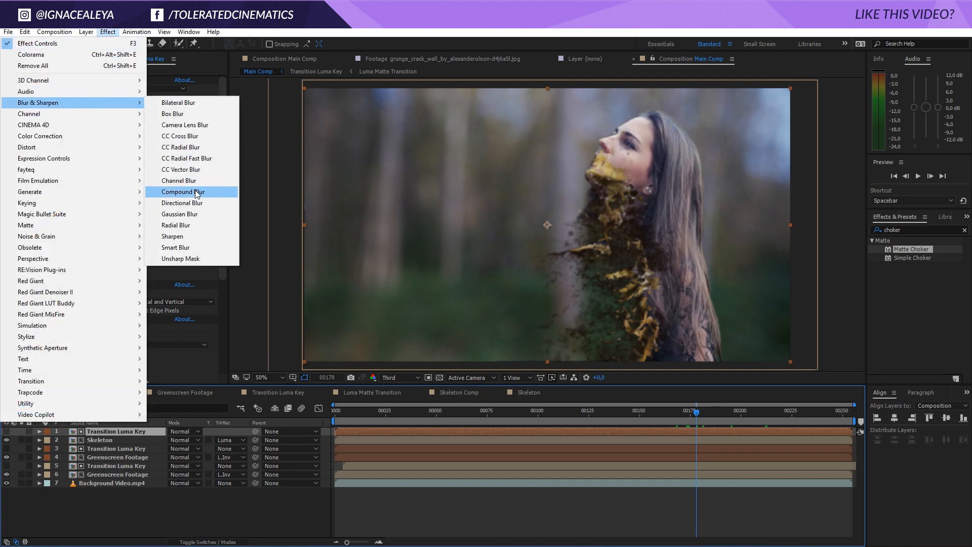
pyautogui.click(186, 214)
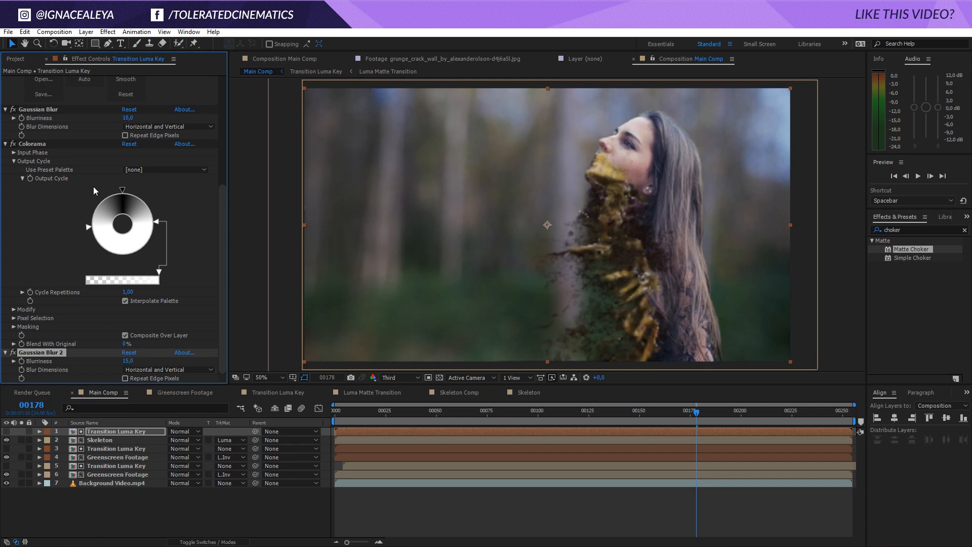
# Add a second Curves effect to the top Transition Luma Key matte and shape it into a contrast-raising S-curve.
pyautogui.click(108, 31)
pyautogui.moveTo(65, 137)
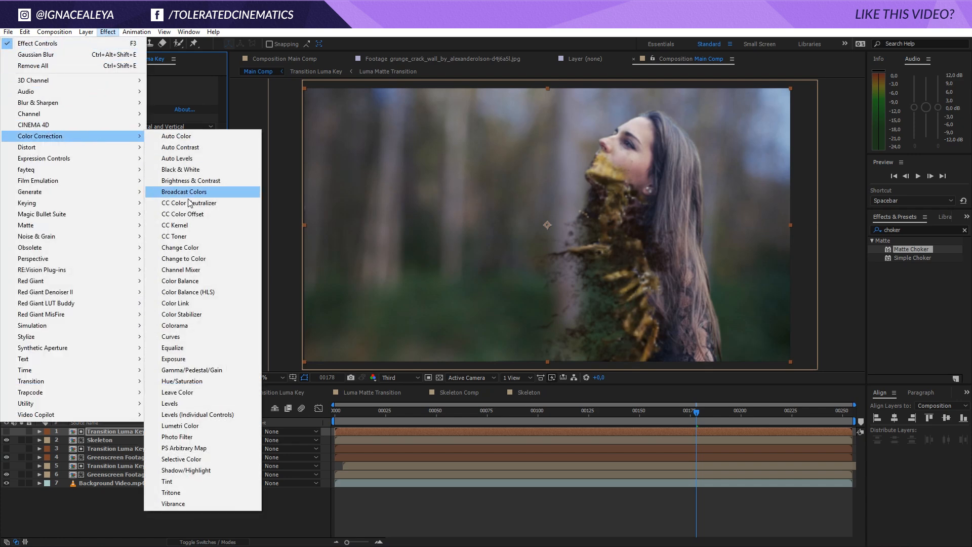
pyautogui.click(184, 336)
pyautogui.moveTo(56, 316); pyautogui.dragTo(62, 329)
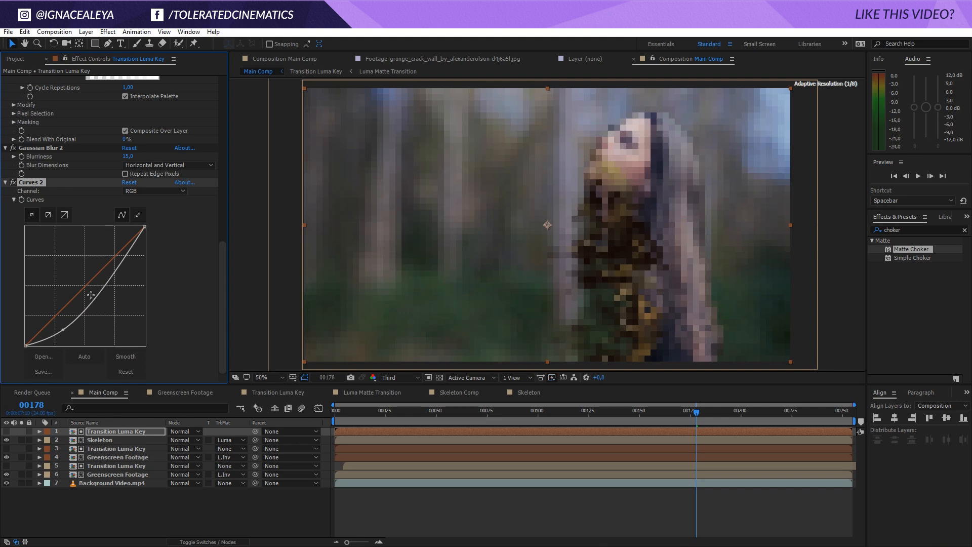
pyautogui.moveTo(91, 295); pyautogui.dragTo(100, 269)
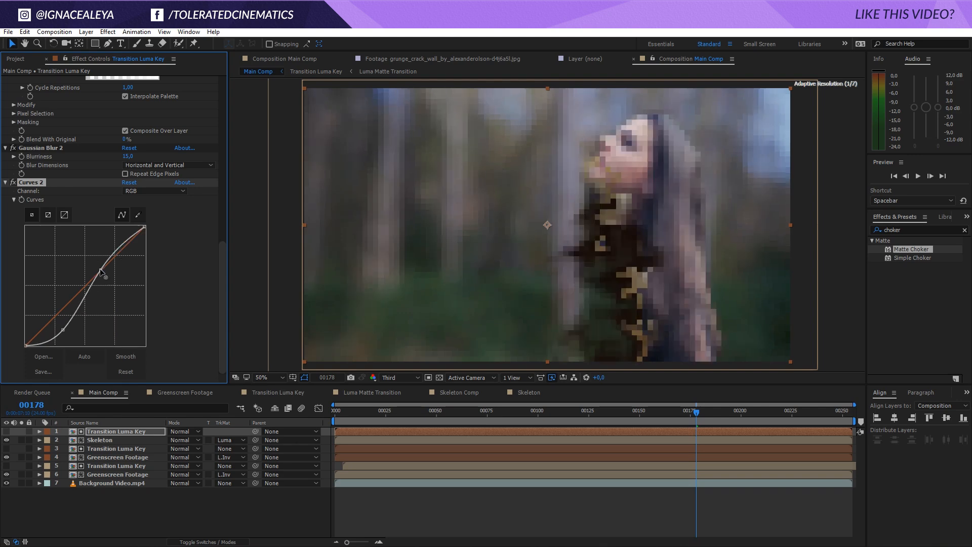
# Apply Curves to the Skeleton layer and pull the midtones down to darken the bones.
pyautogui.click(104, 442)
pyautogui.click(107, 31)
pyautogui.moveTo(68, 138)
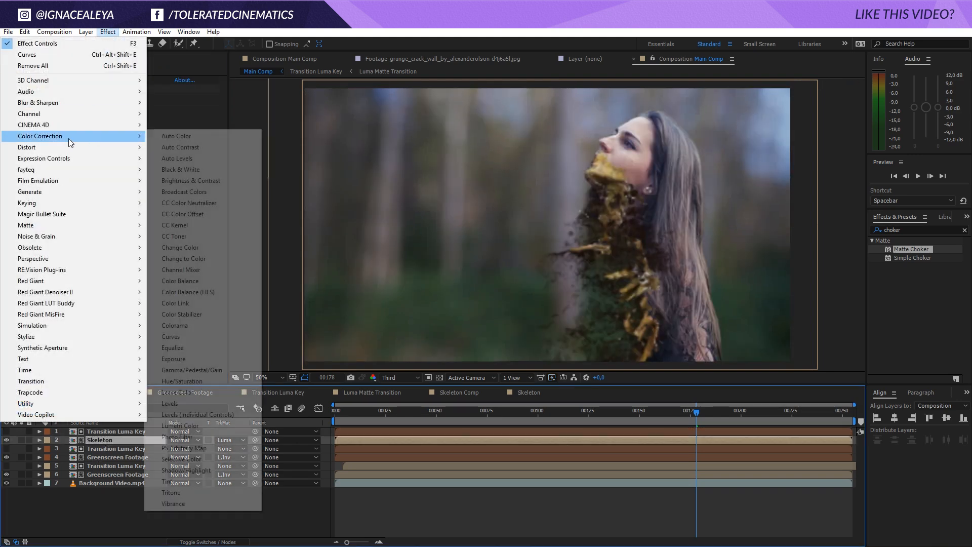
pyautogui.click(172, 336)
pyautogui.moveTo(78, 214); pyautogui.dragTo(84, 219)
pyautogui.moveTo(111, 190); pyautogui.dragTo(109, 185)
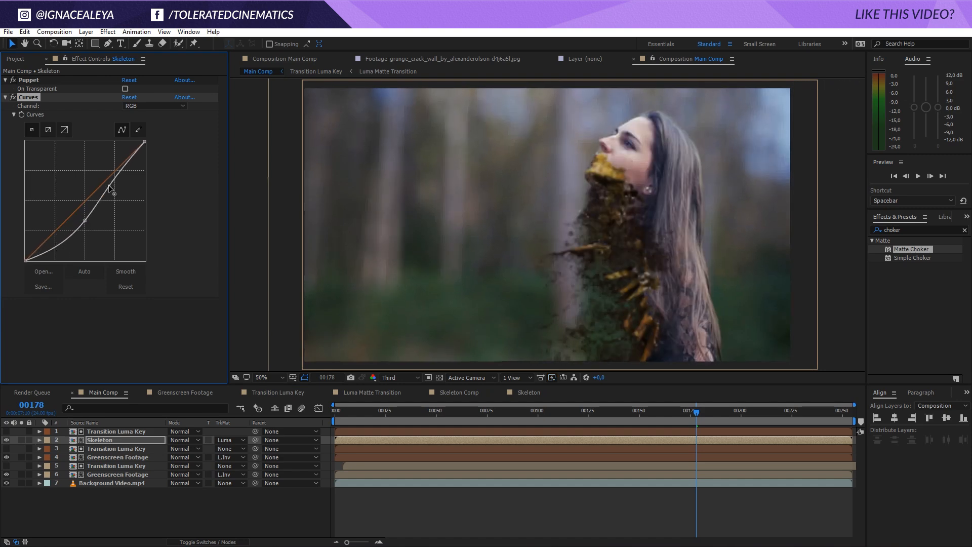
# Add a Tint effect to the Skeleton layer with the amount to tint at 40%.
pyautogui.click(108, 31)
pyautogui.moveTo(62, 137)
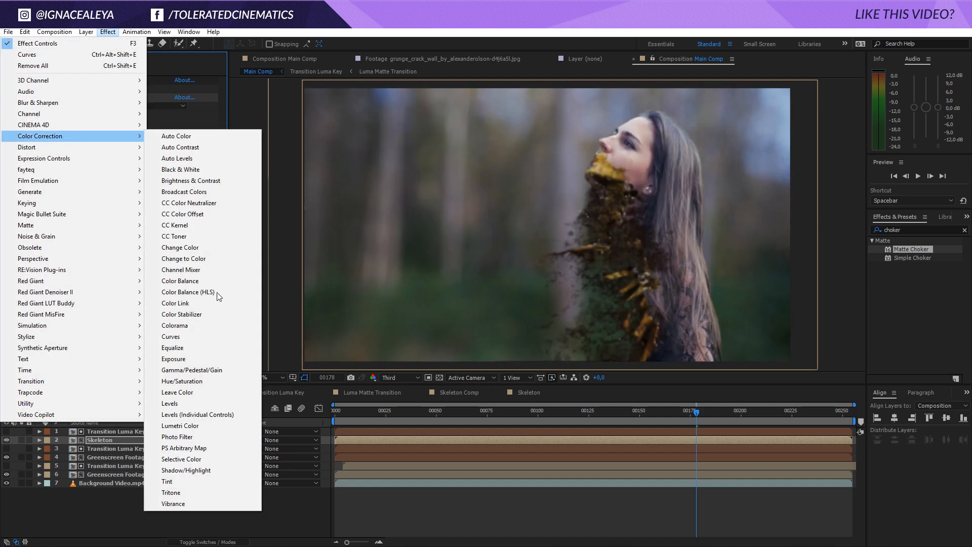
pyautogui.click(172, 481)
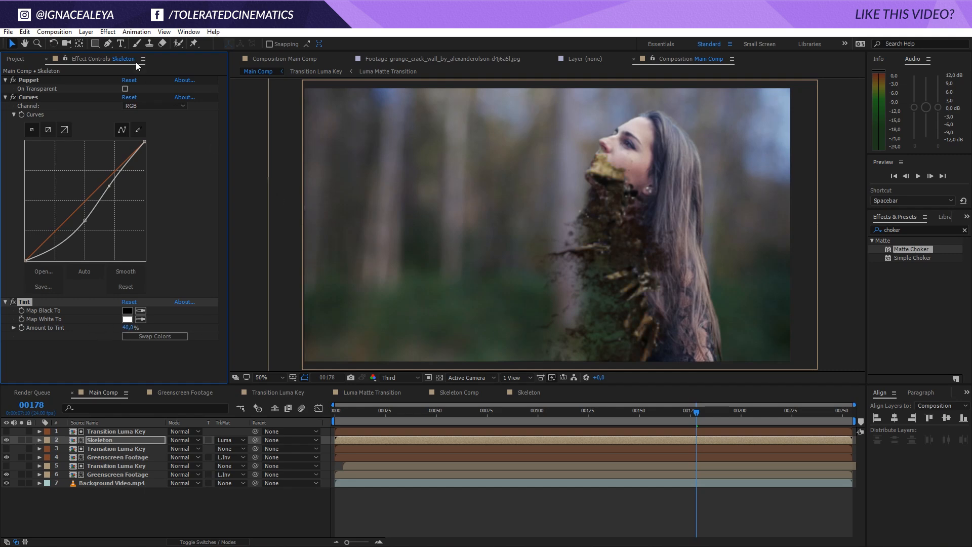
# Add Unsharp Mask to the Skeleton layer with an amount of 132.
pyautogui.click(108, 32)
pyautogui.moveTo(79, 102)
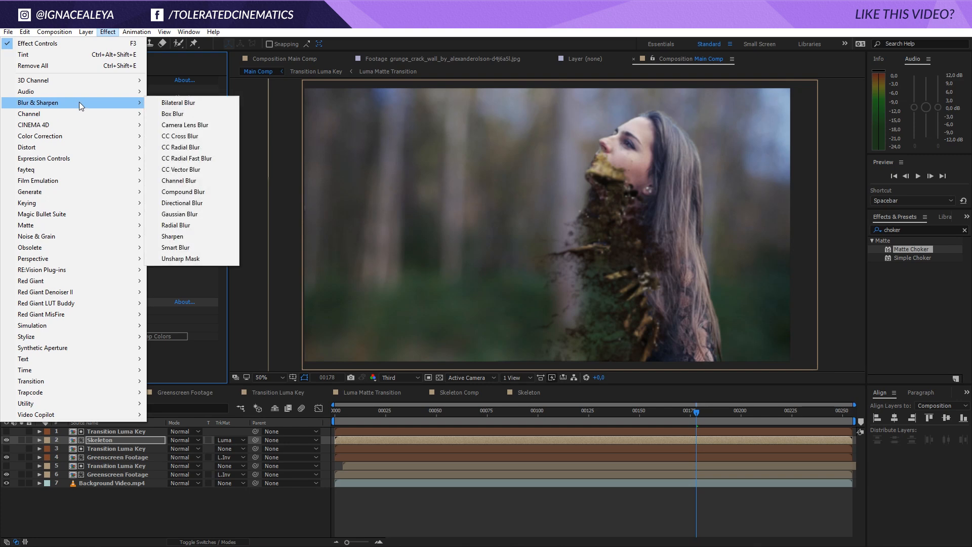
pyautogui.click(180, 259)
pyautogui.moveTo(130, 354); pyautogui.dragTo(139, 353)
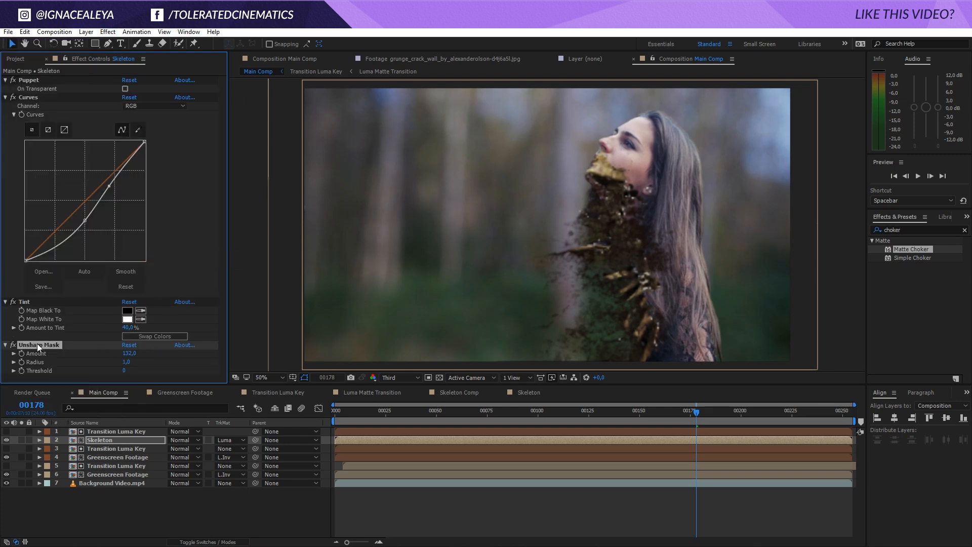
# Duplicate the skeleton's Unsharp Mask and set the copy's radius to 25 and amount to 50.
pyautogui.hotkey('ctrl', 'd')
pyautogui.moveTo(124, 370); pyautogui.dragTo(129, 366)
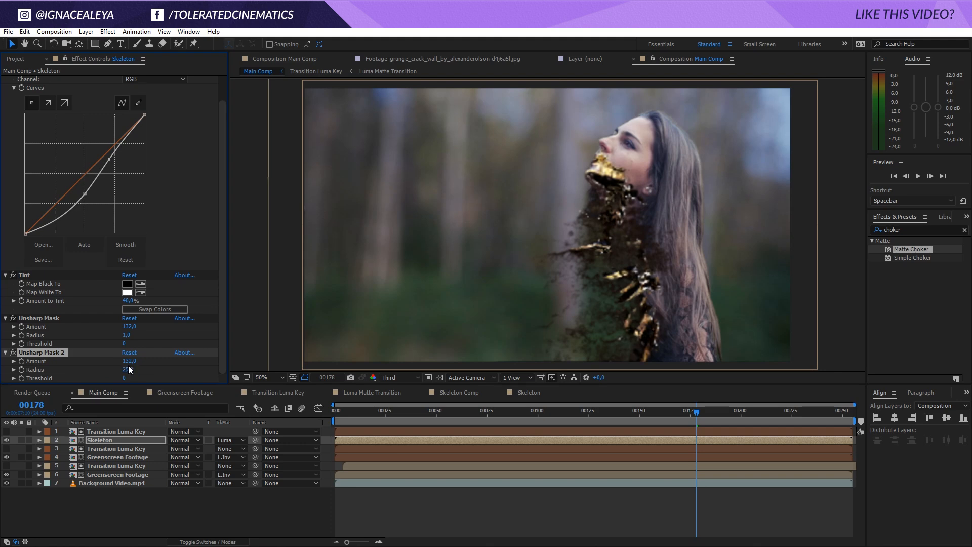
pyautogui.click(133, 360)
pyautogui.write('50')
pyautogui.press('Return')
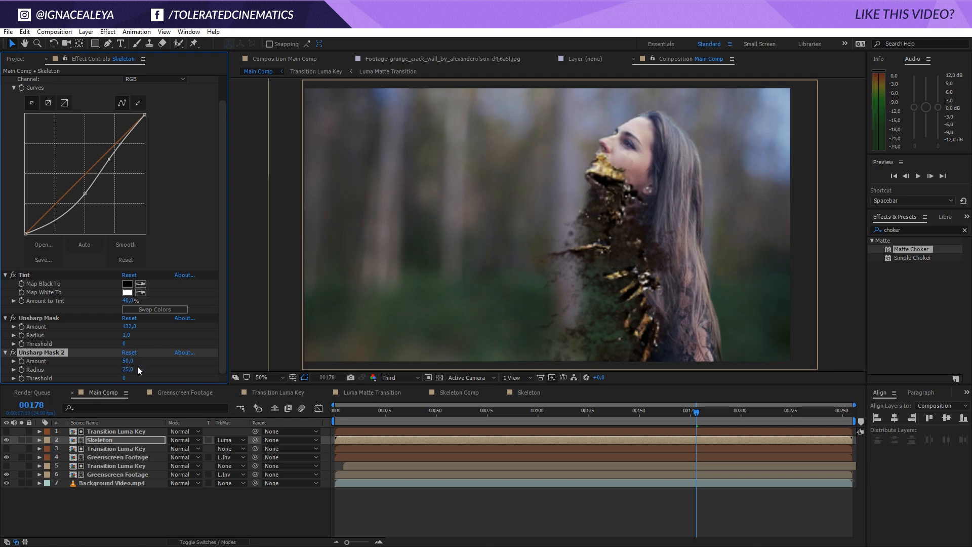
pyautogui.click(13, 353)
# Review the dissolve, set the work area to begin at about frame 137, and preview Main Comp from there.
pyautogui.moveTo(684, 417); pyautogui.dragTo(778, 410)
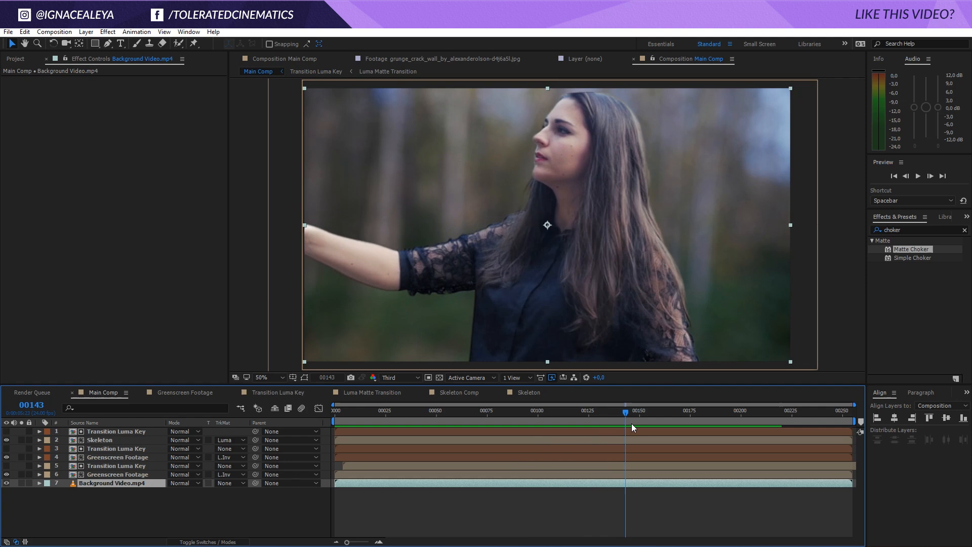
pyautogui.moveTo(631, 423)
pyautogui.mouseDown()
pyautogui.moveTo(652, 418)
pyautogui.moveTo(612, 424)
pyautogui.mouseUp()
pyautogui.press('b')
pyautogui.press('space')
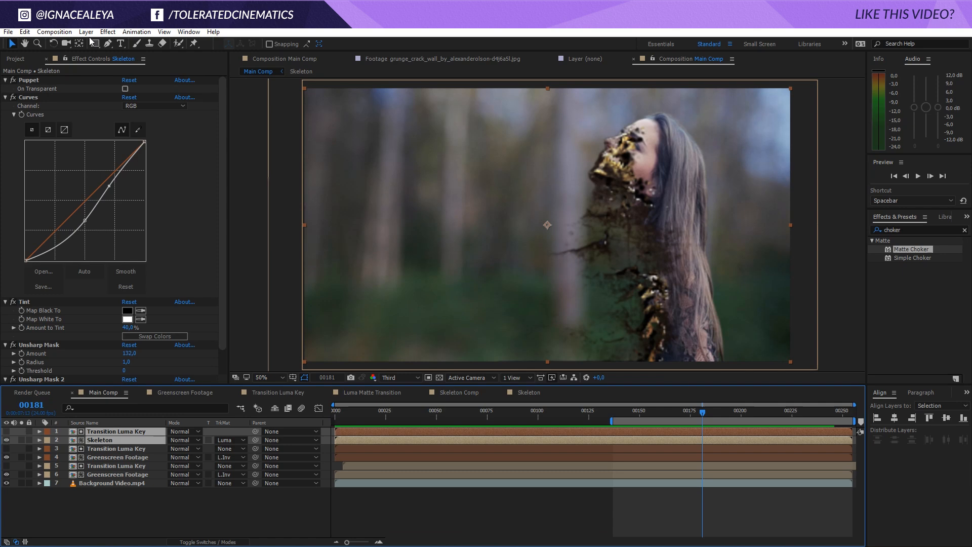
# Pre-compose the topmost Transition Luma Key layer and the Skeleton layer into a composition named "Skeleton Transition", moving all attributes.
pyautogui.click(86, 31)
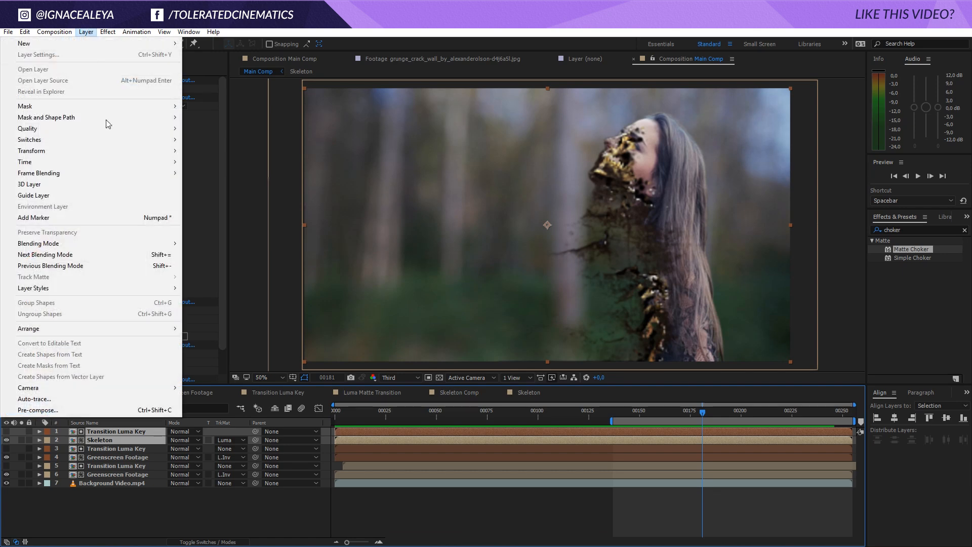
pyautogui.click(59, 410)
pyautogui.write('S')
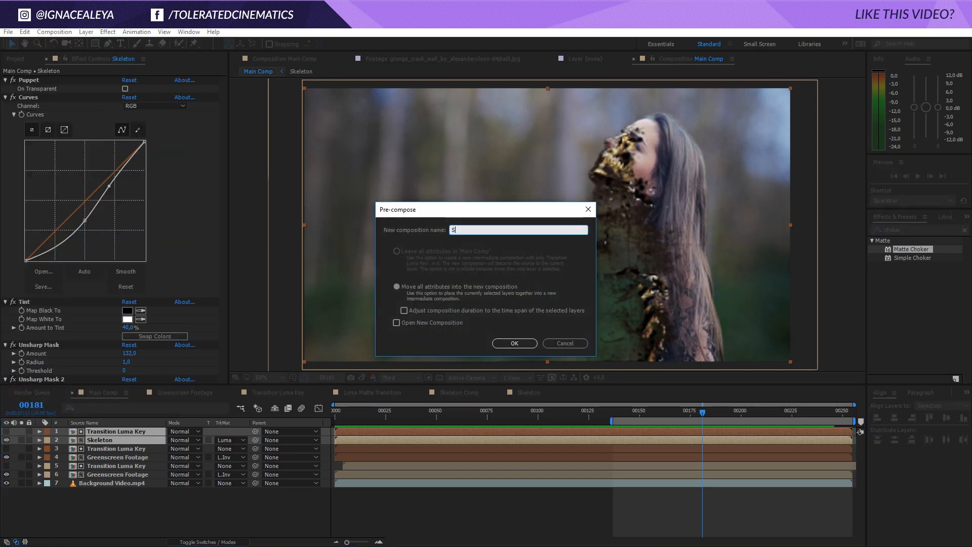
pyautogui.write('keleton Transition')
pyautogui.press('Return')
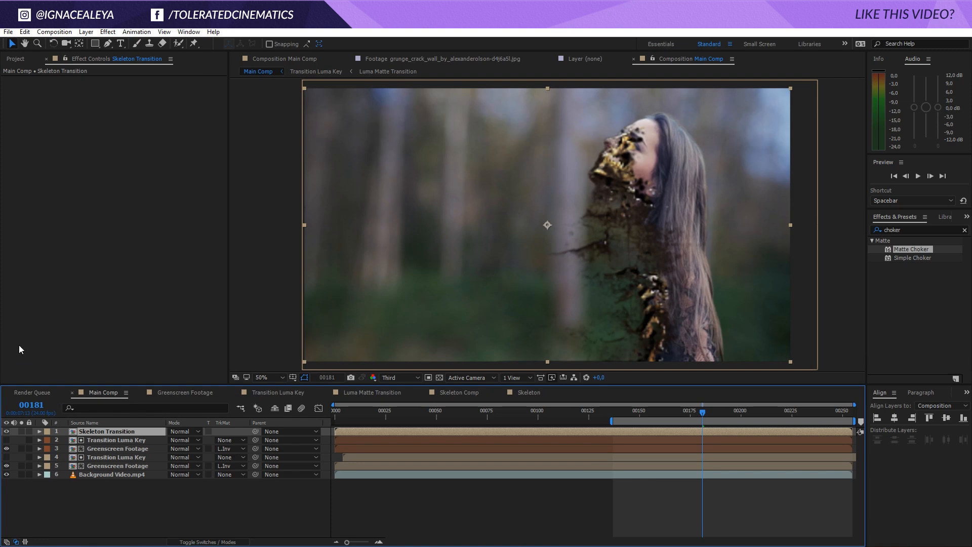
# Add an Extract keying effect to the Skeleton Transition layer and raise its black point to 16.
pyautogui.click(107, 32)
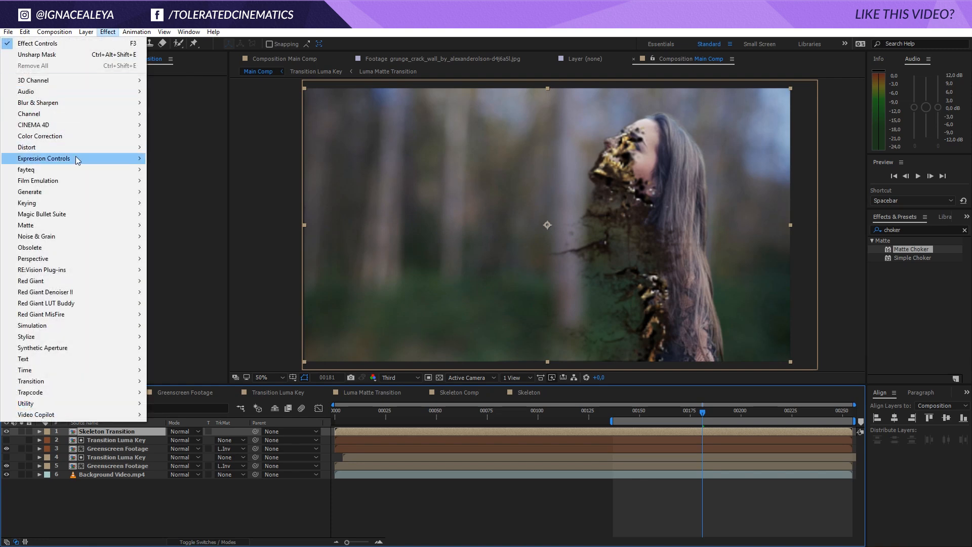
pyautogui.moveTo(55, 202)
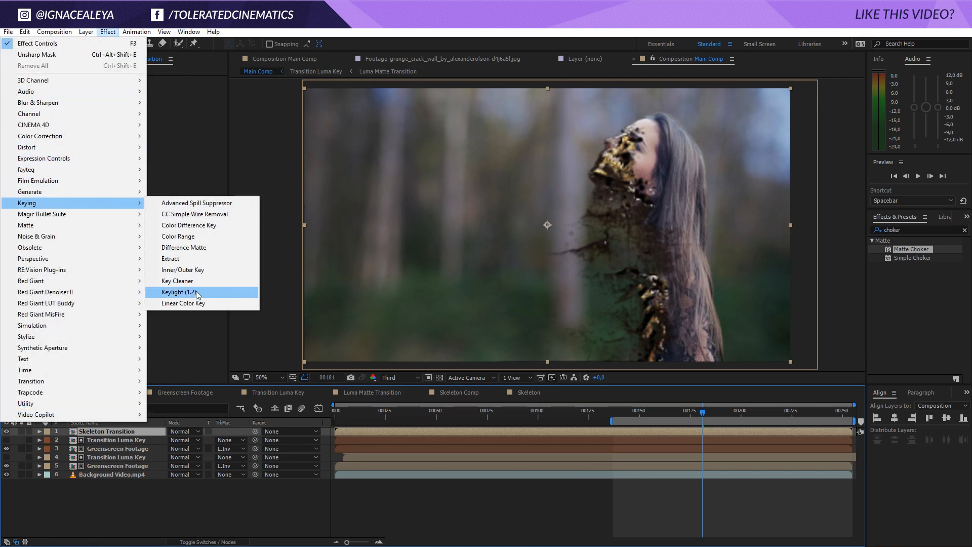
pyautogui.click(199, 259)
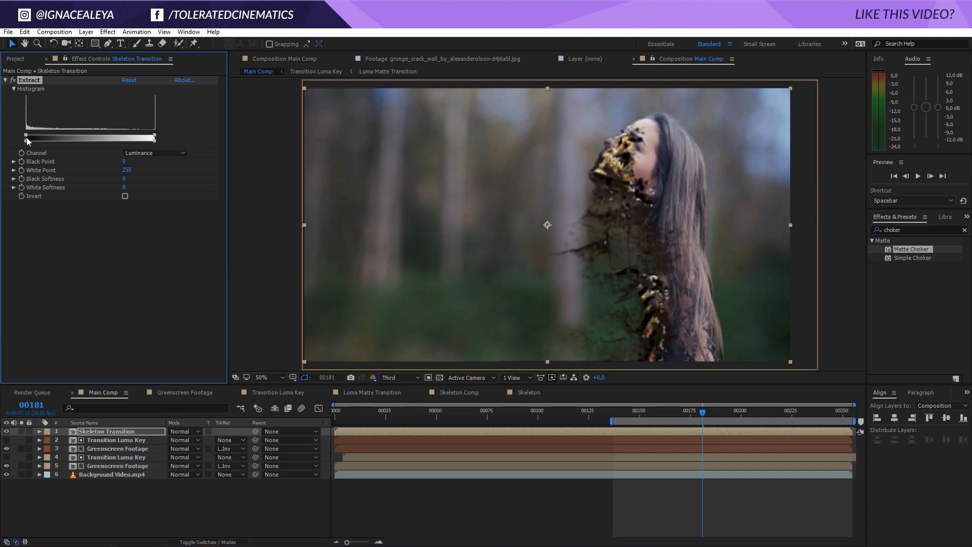
pyautogui.moveTo(27, 137); pyautogui.dragTo(37, 141)
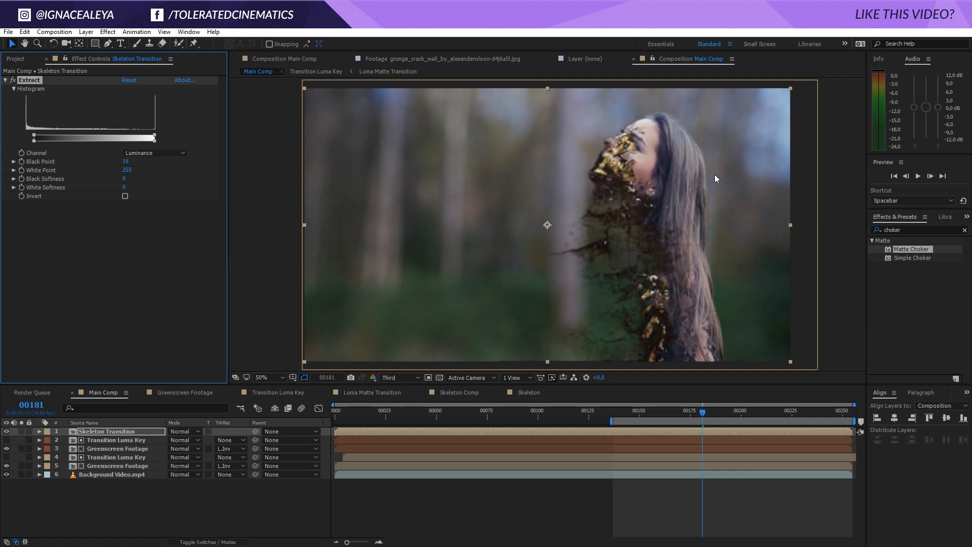
# Play back the dissolve in Main Comp and inspect the frame at 168.
pyautogui.click(686, 472)
pyautogui.press('space')
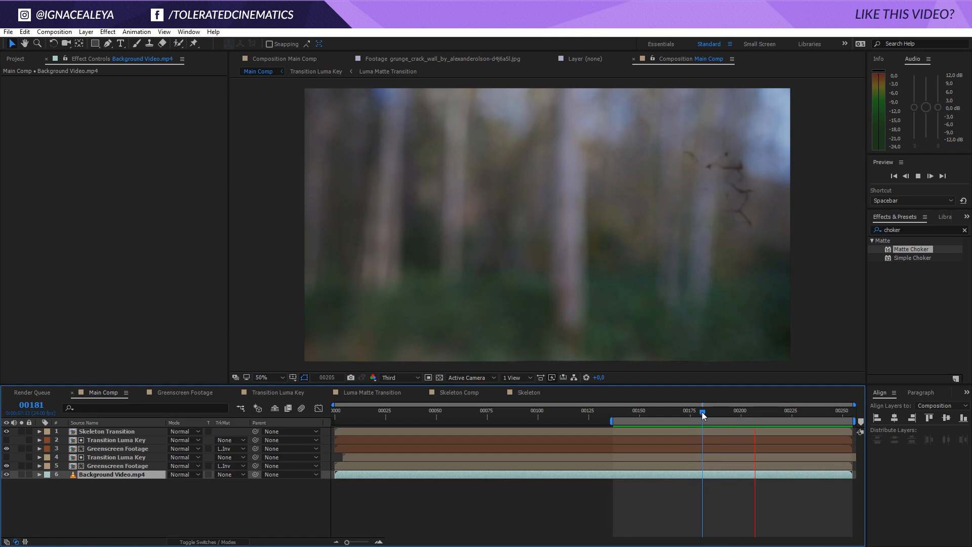
pyautogui.moveTo(702, 411); pyautogui.dragTo(675, 421)
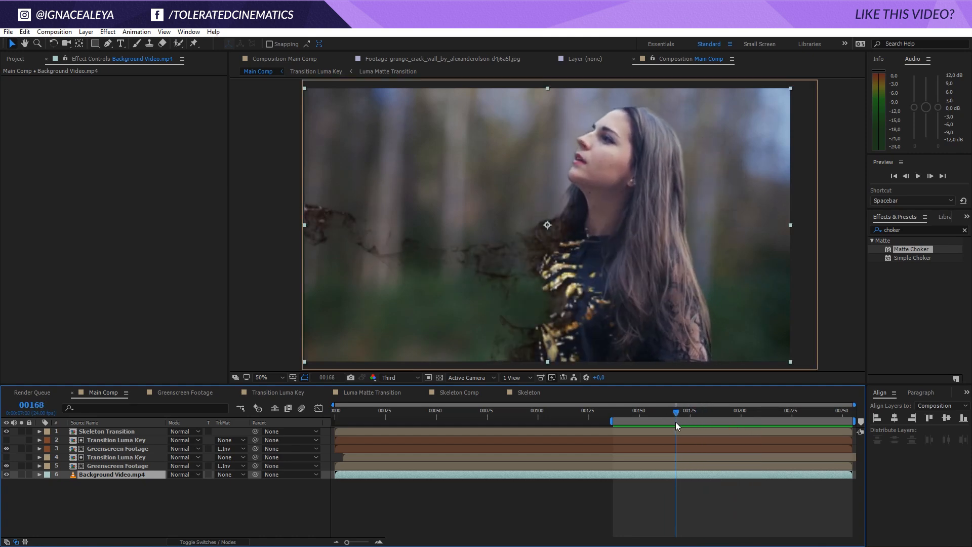
# Set the Main Comp viewer to Full resolution and preview the dissolve, stopping at frame 182.
pyautogui.click(398, 377)
pyautogui.click(402, 402)
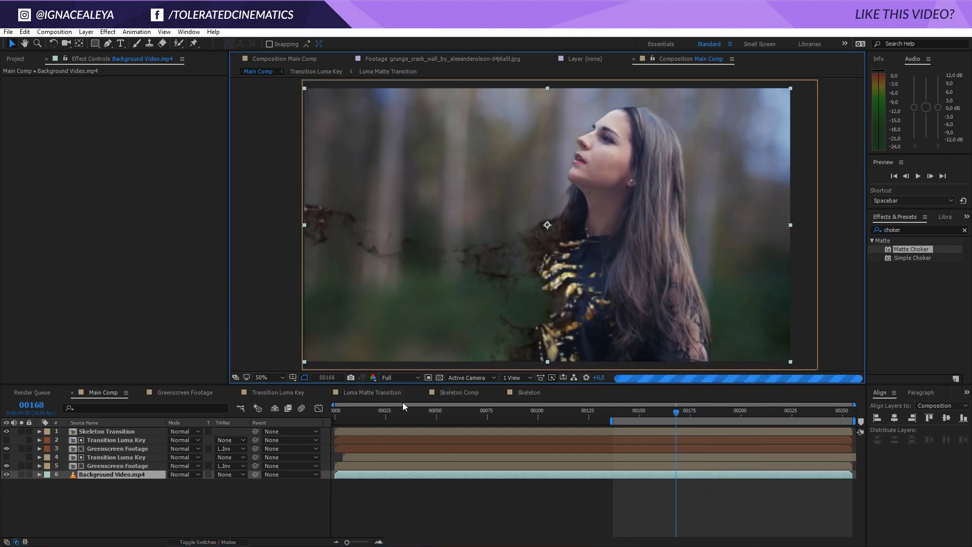
pyautogui.click(699, 412)
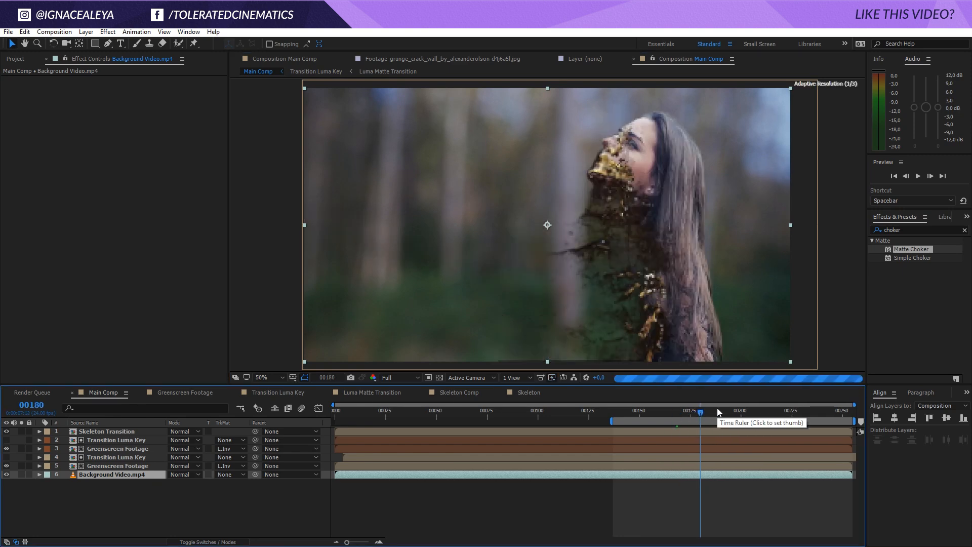
pyautogui.press('space')
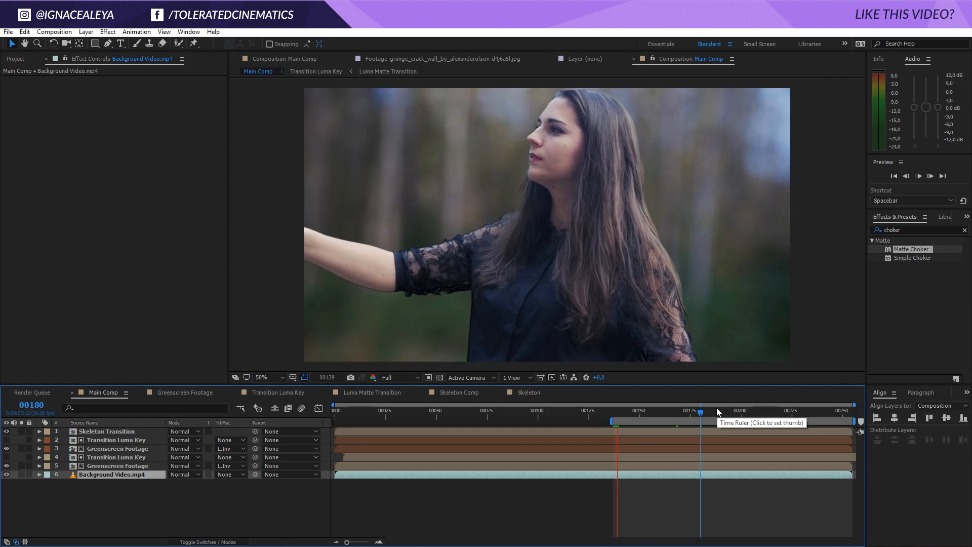
pyautogui.click(736, 492)
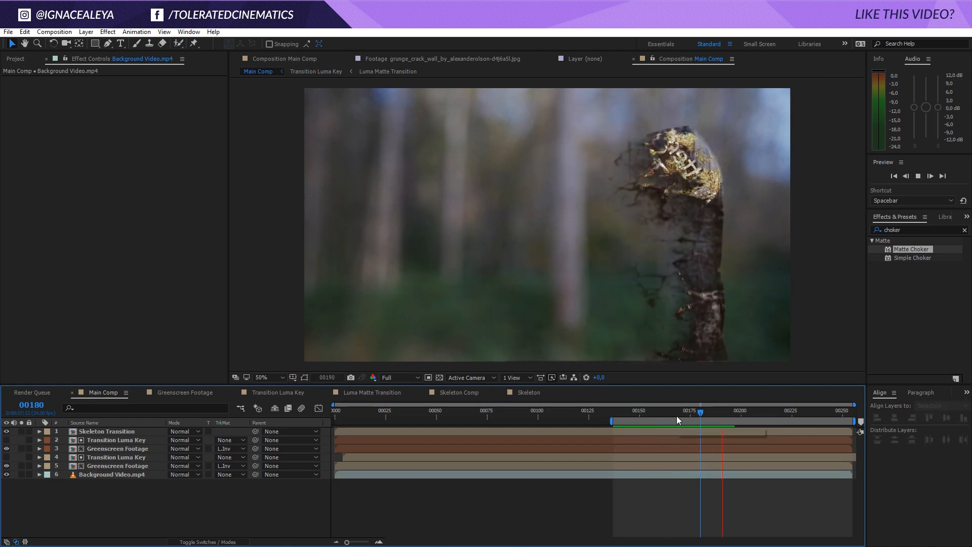
pyautogui.press('space')
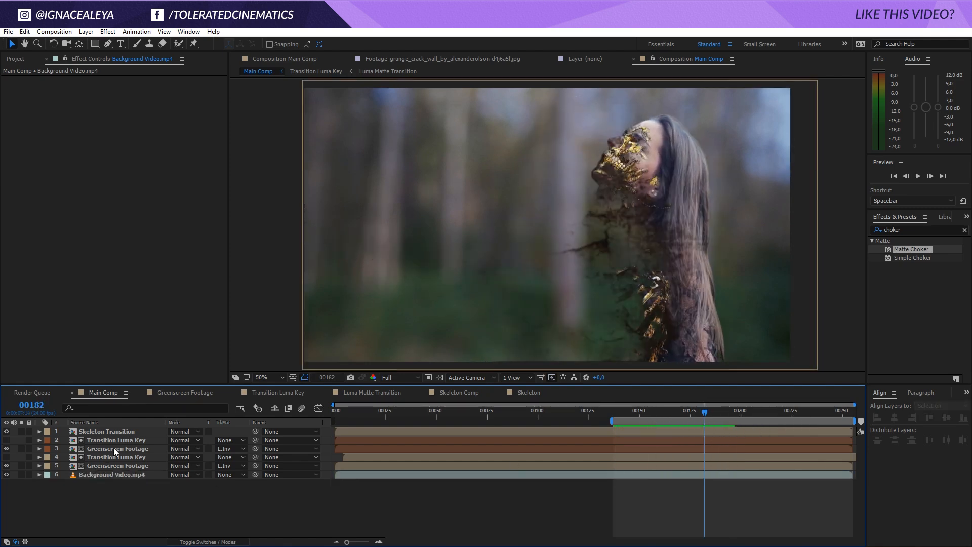
# Add Hue/Saturation to the Skeleton Transition layer with master hue -18°, saturation -42 and lightness 27.
pyautogui.click(121, 431)
pyautogui.click(107, 31)
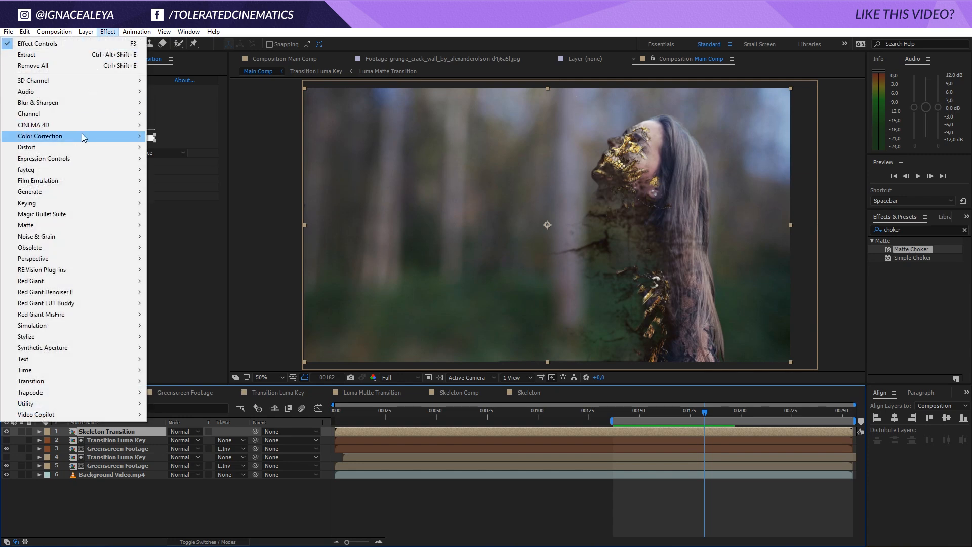
pyautogui.moveTo(84, 136)
pyautogui.click(181, 381)
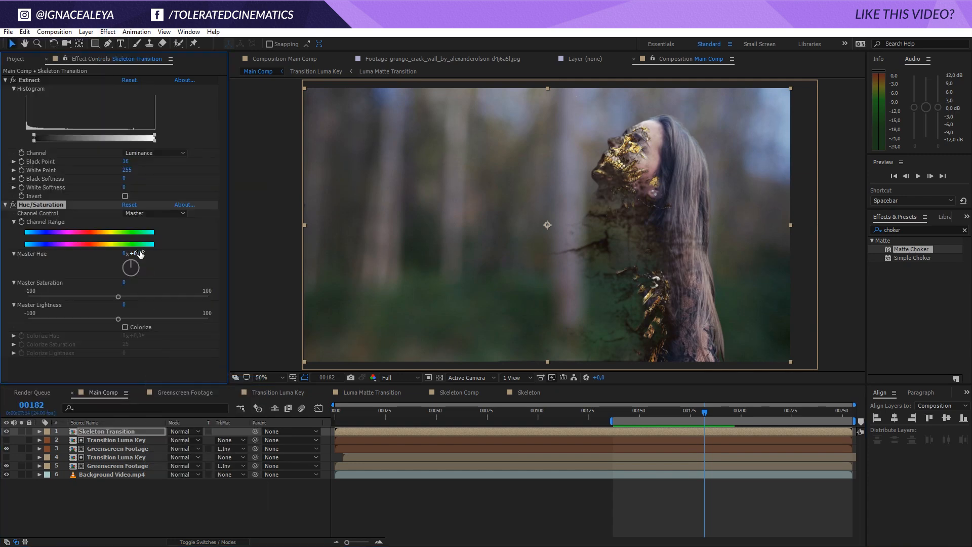
pyautogui.moveTo(129, 253)
pyautogui.mouseDown()
pyautogui.moveTo(147, 259)
pyautogui.moveTo(131, 264)
pyautogui.moveTo(143, 261)
pyautogui.mouseUp()
pyautogui.moveTo(118, 319); pyautogui.dragTo(74, 297)
pyautogui.click(86, 318)
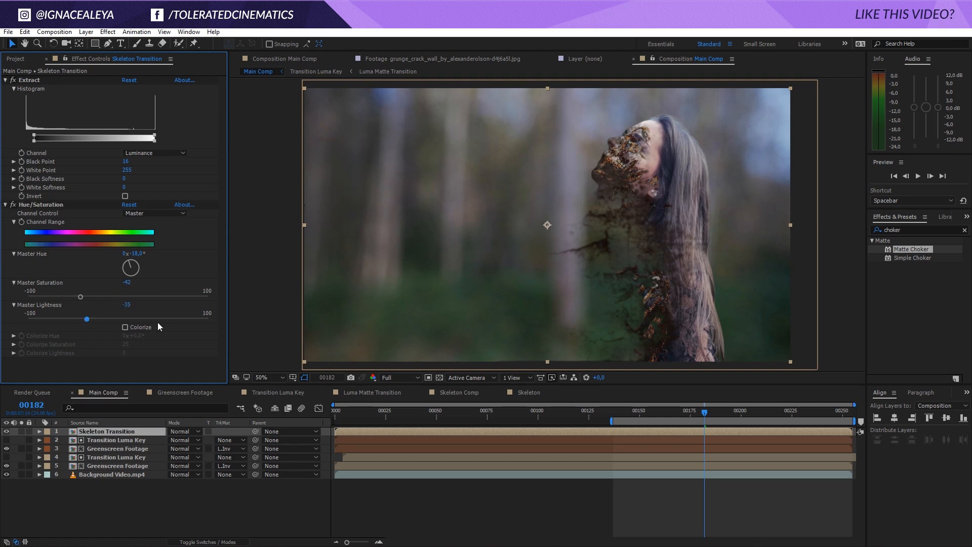
pyautogui.moveTo(156, 317); pyautogui.dragTo(144, 327)
# Scrub through the dissolve in Main Comp to check the recolored skeleton, including the frame at 199.
pyautogui.click(742, 417)
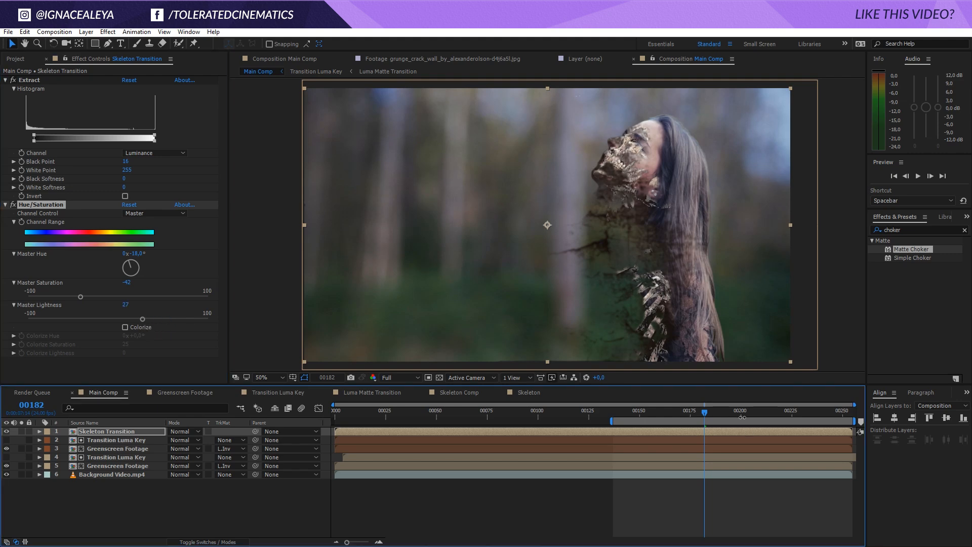
pyautogui.click(740, 414)
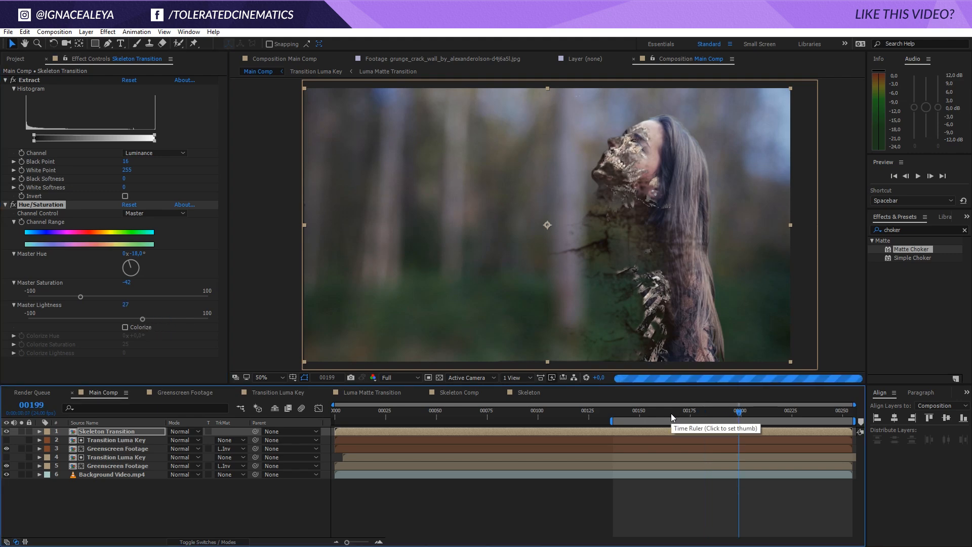
pyautogui.moveTo(671, 414)
pyautogui.mouseDown()
pyautogui.moveTo(654, 415)
pyautogui.moveTo(673, 416)
pyautogui.mouseUp()
pyautogui.click(693, 416)
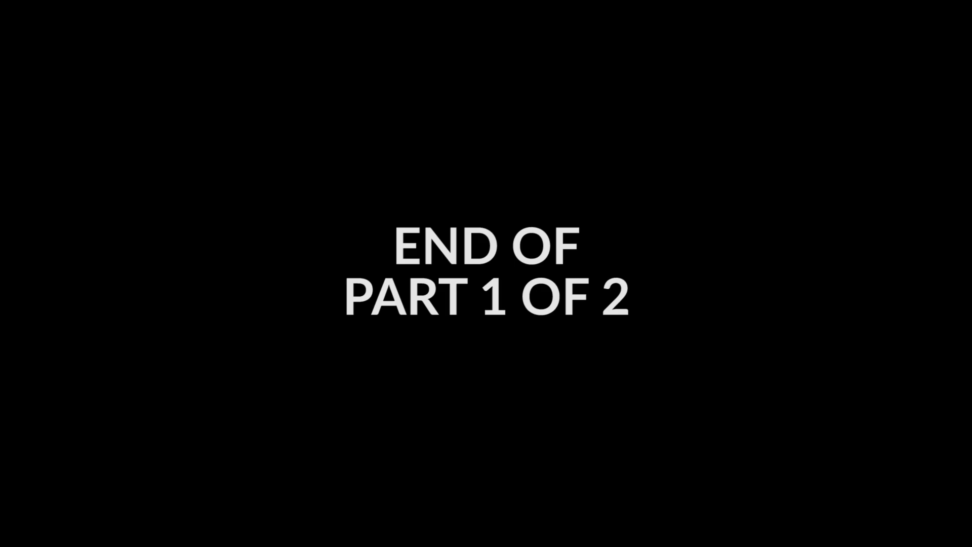